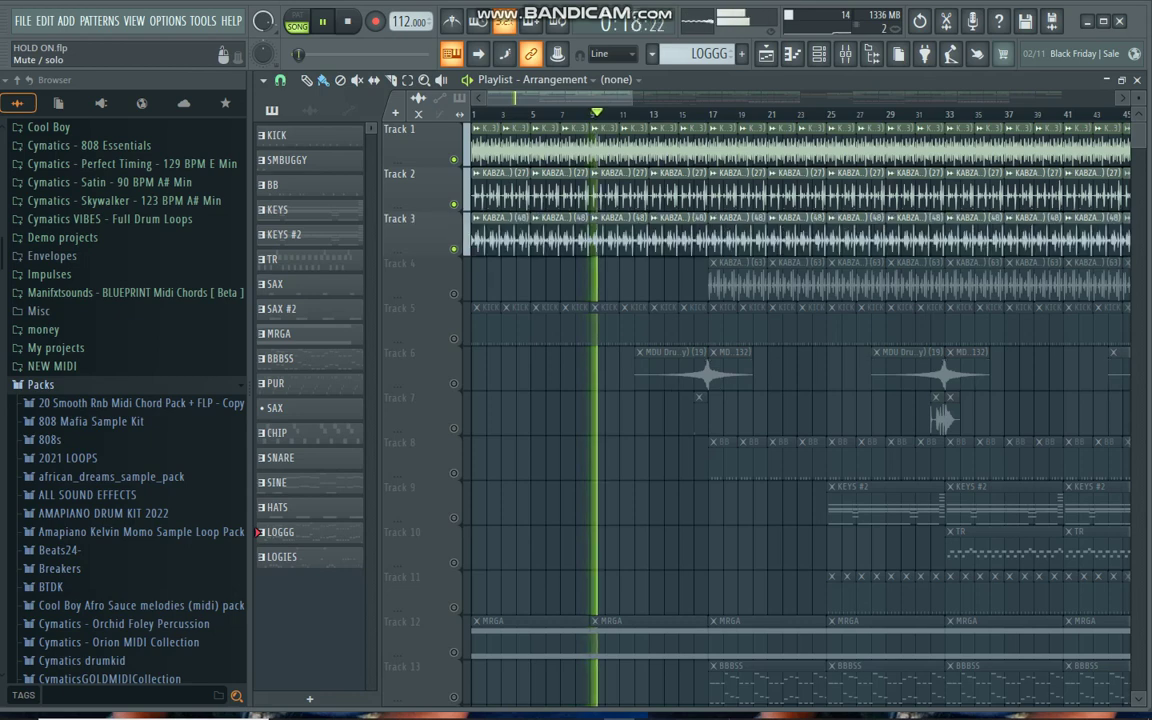
Inspect the settings of the KABZA KING LOOPS (48) clip on Track 3 and the effects on its mixer track
double_click(540, 240)
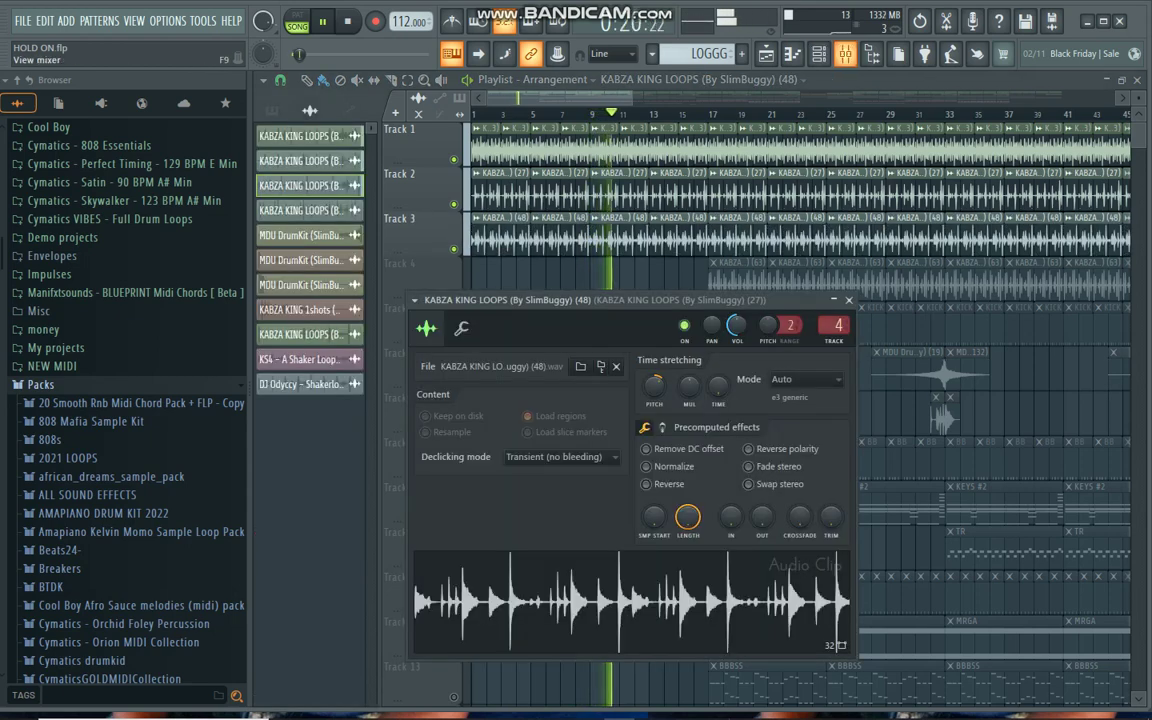
key(F9)
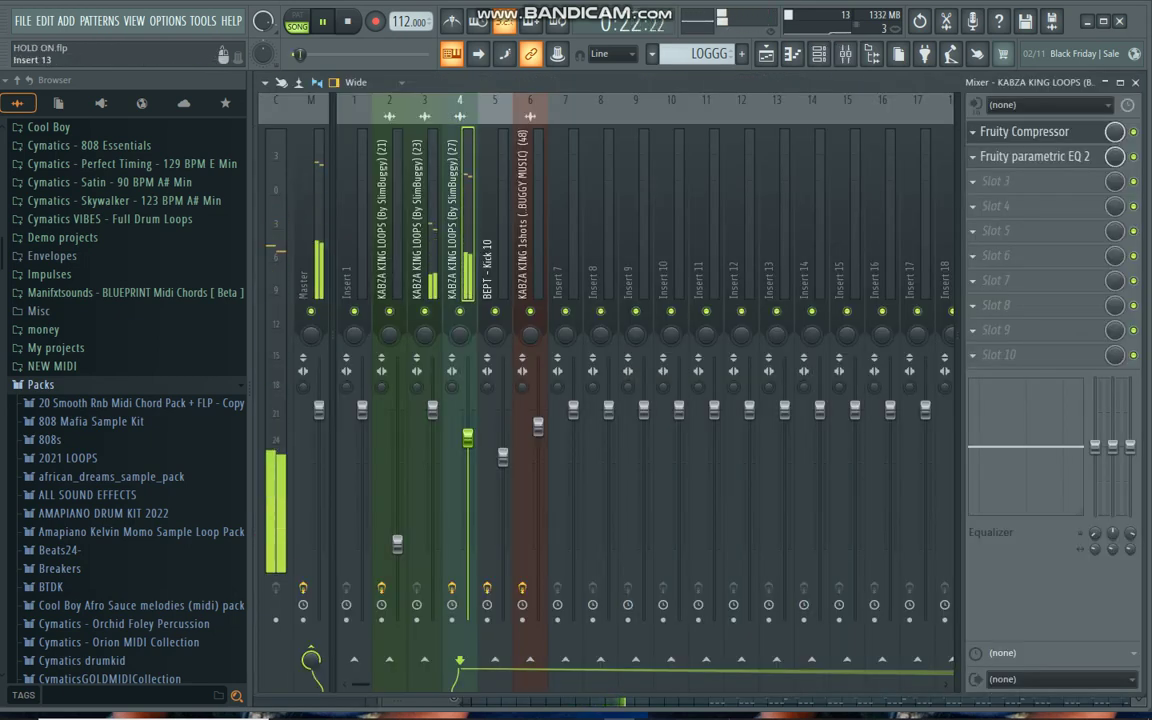
click(766, 54)
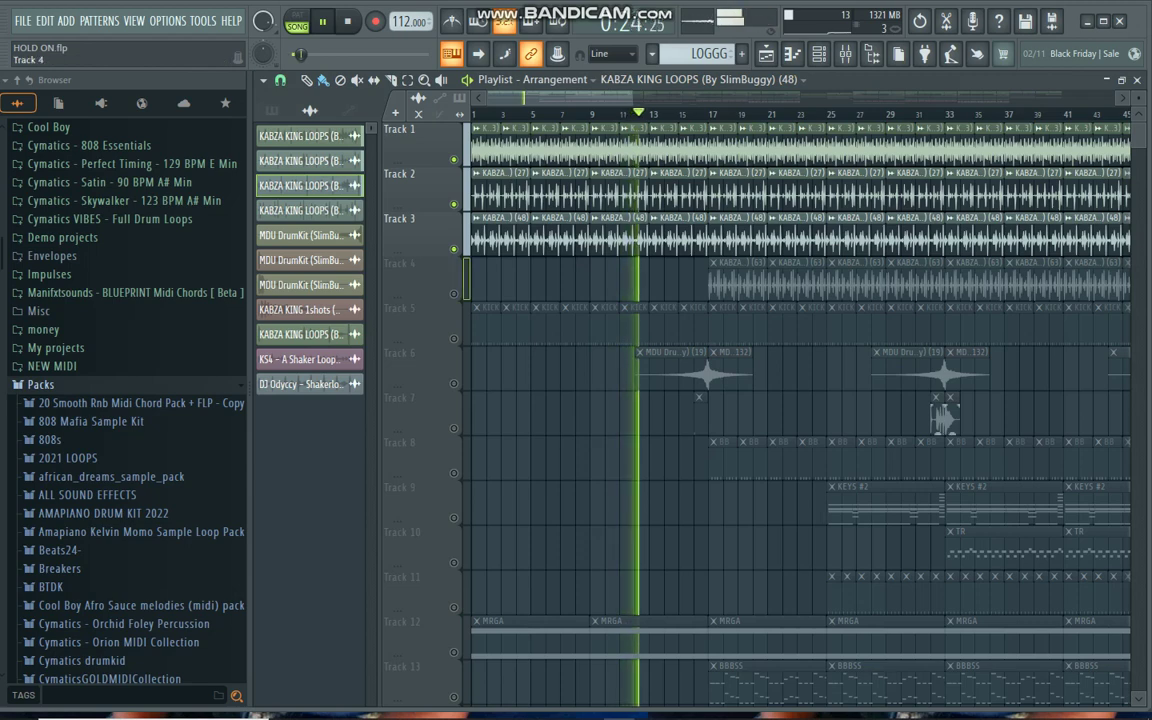
Unmute Track 4 in the playlist and check the levels in the mixer
click(453, 294)
scroll(705, 282, down, 1)
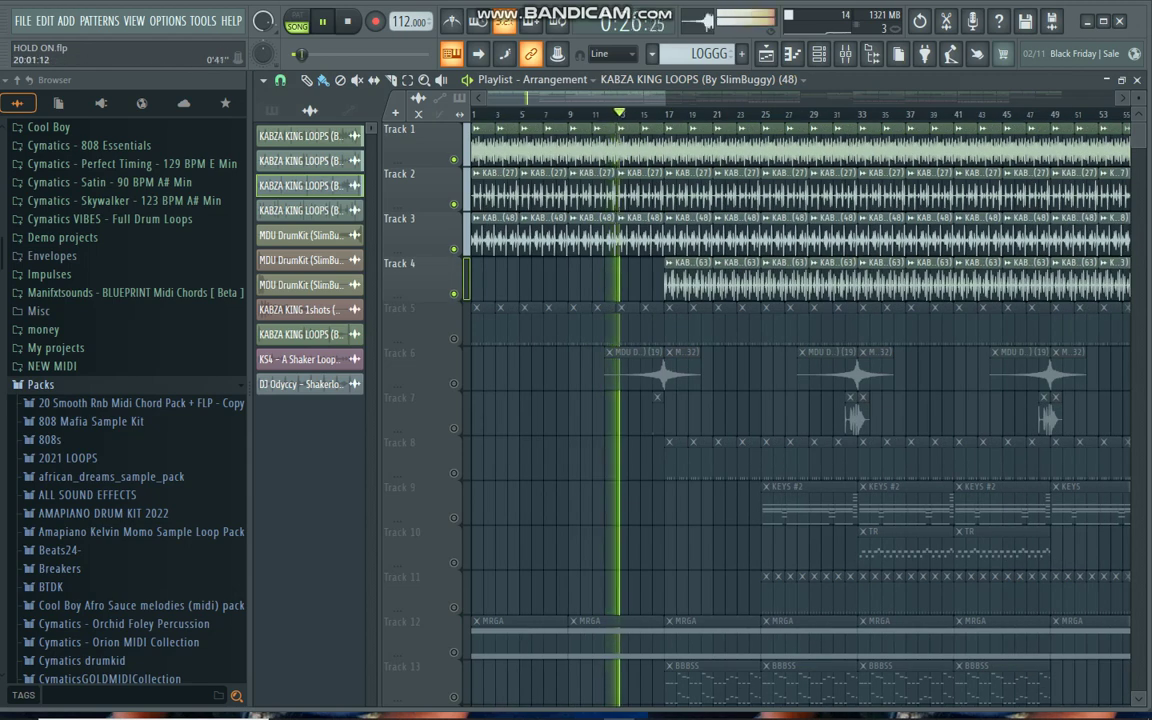
click(845, 54)
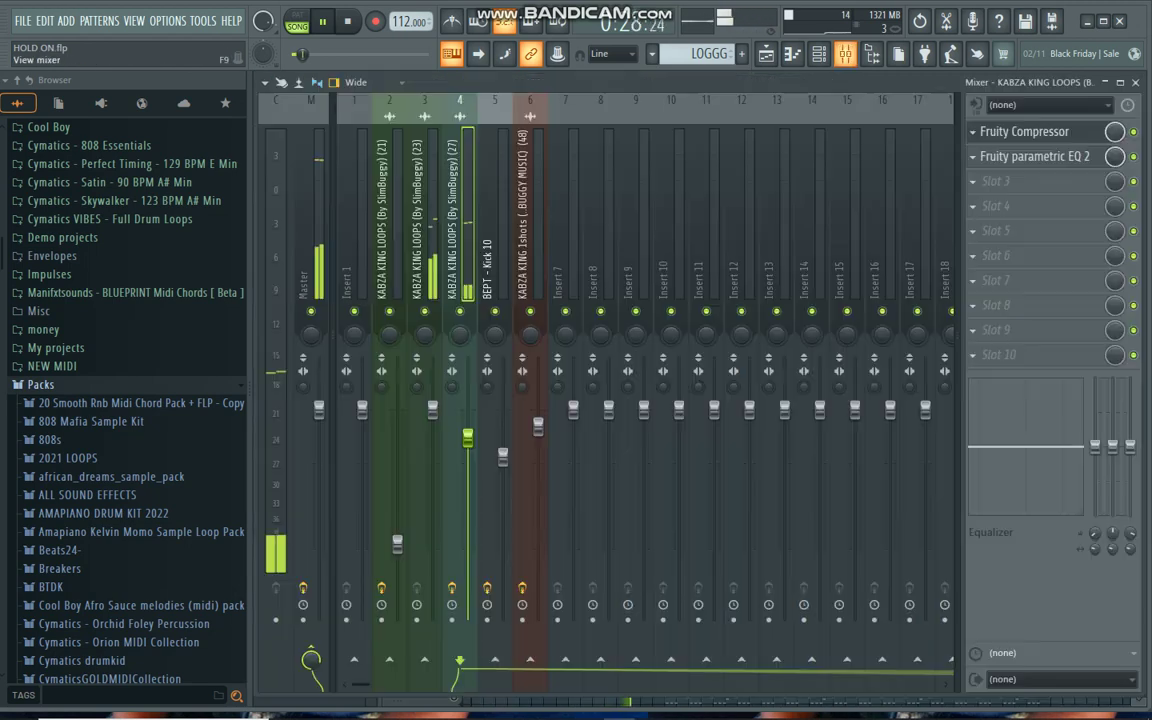
click(845, 54)
mouse_move(645, 717)
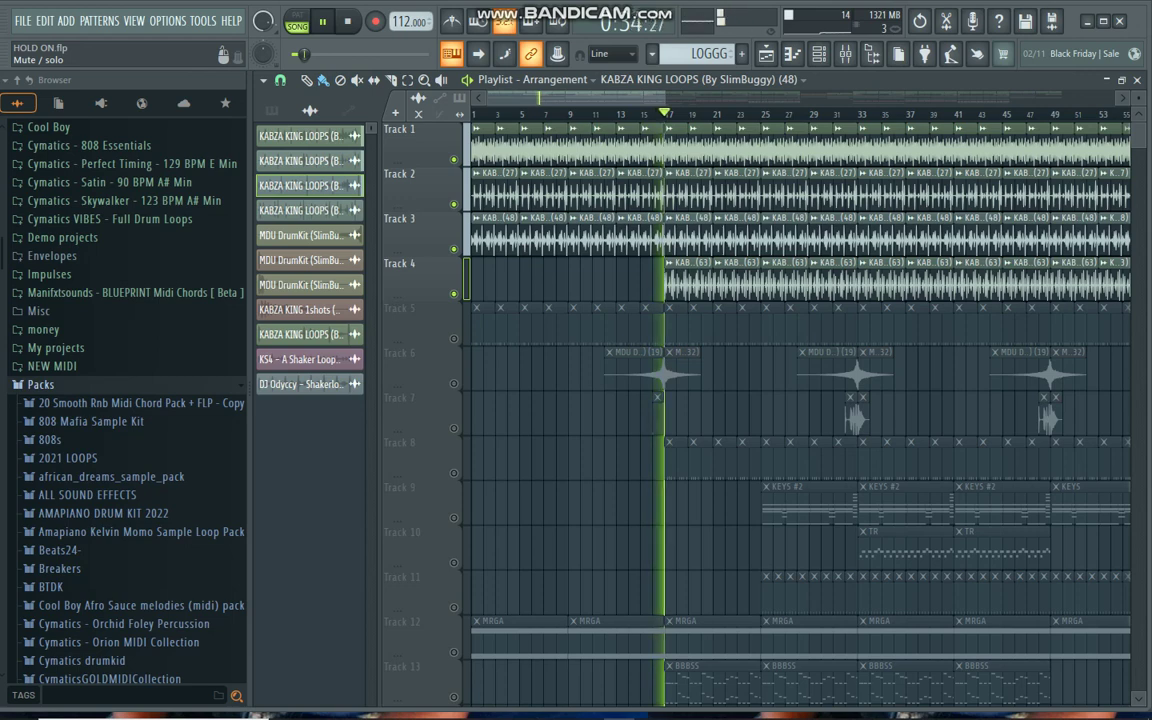
Unmute Tracks 5, 6, 7 and 8 in the playlist during playback
click(454, 339)
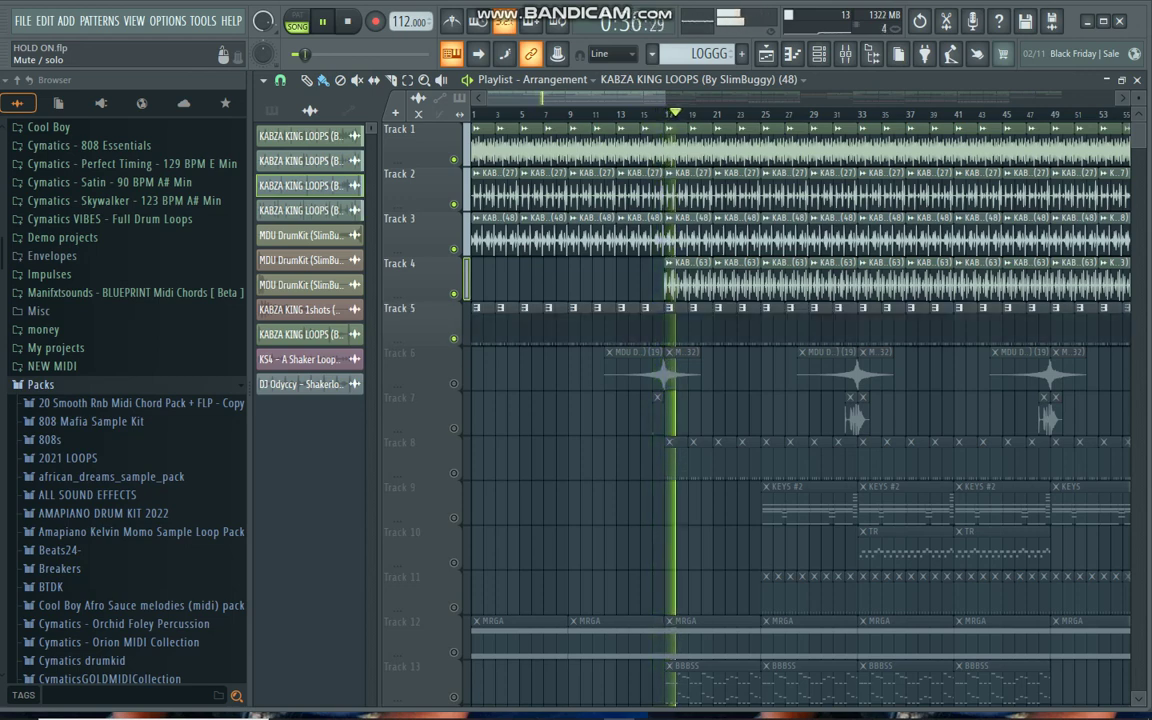
scroll(602, 350, down, 1)
scroll(602, 350, up, 1)
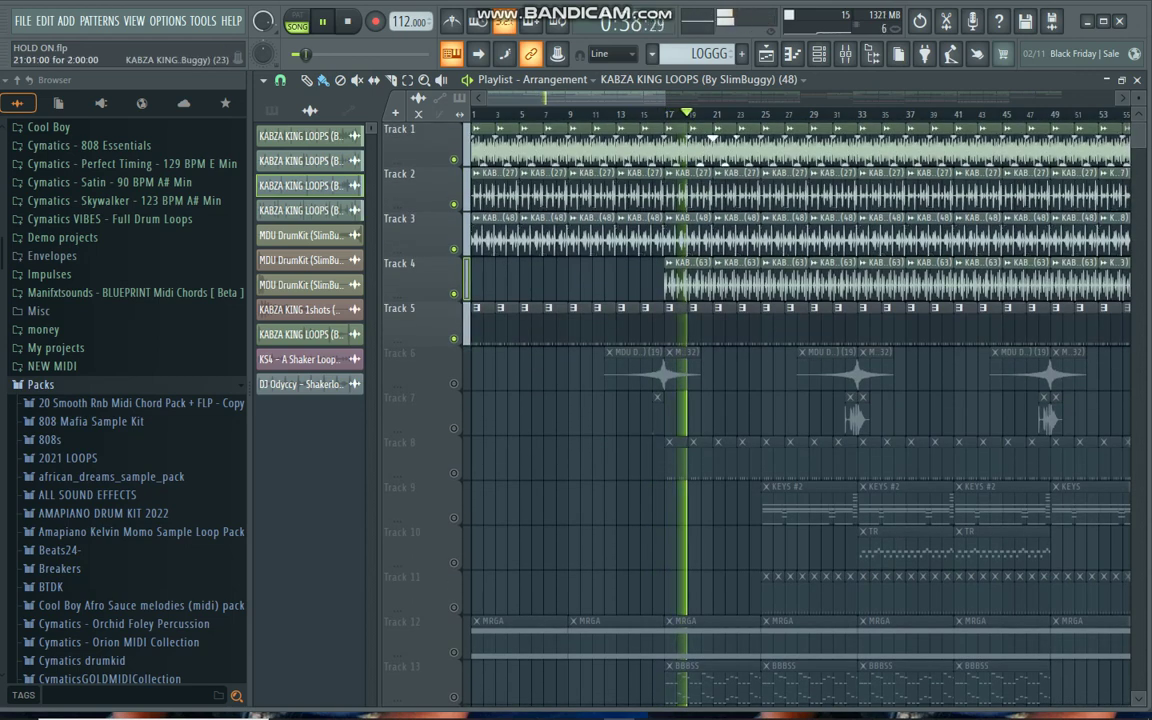
scroll(602, 350, down, 2)
scroll(700, 114, down, 2)
scroll(695, 400, down, 2)
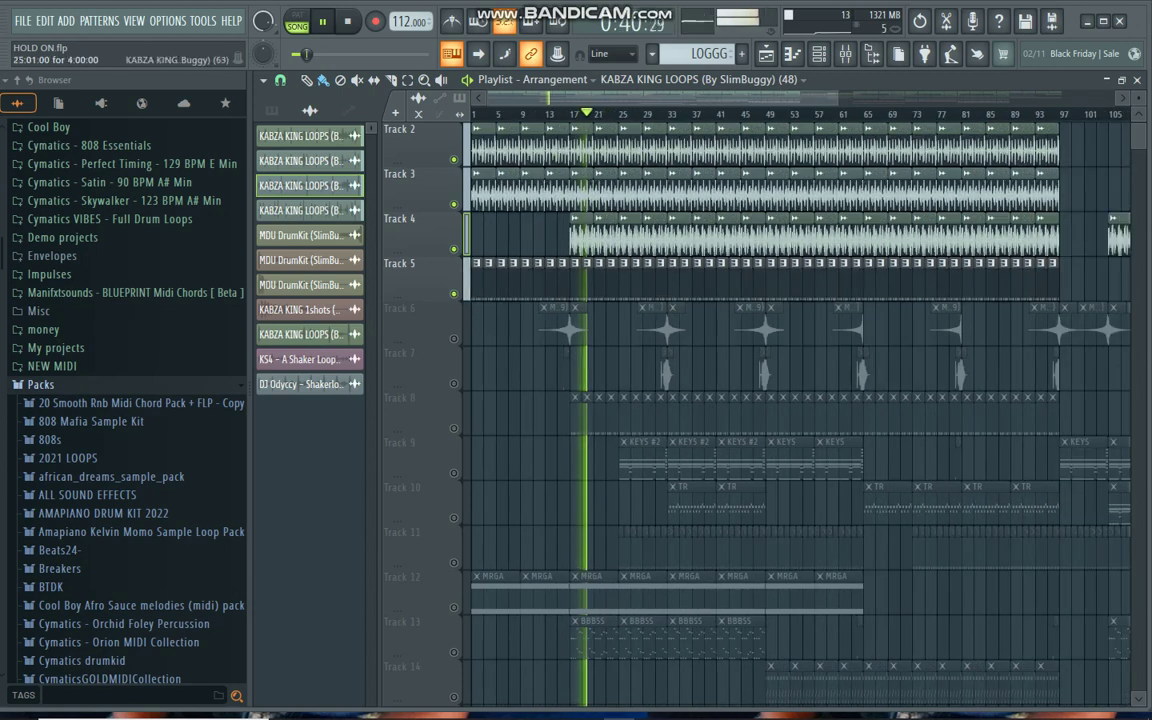
click(454, 338)
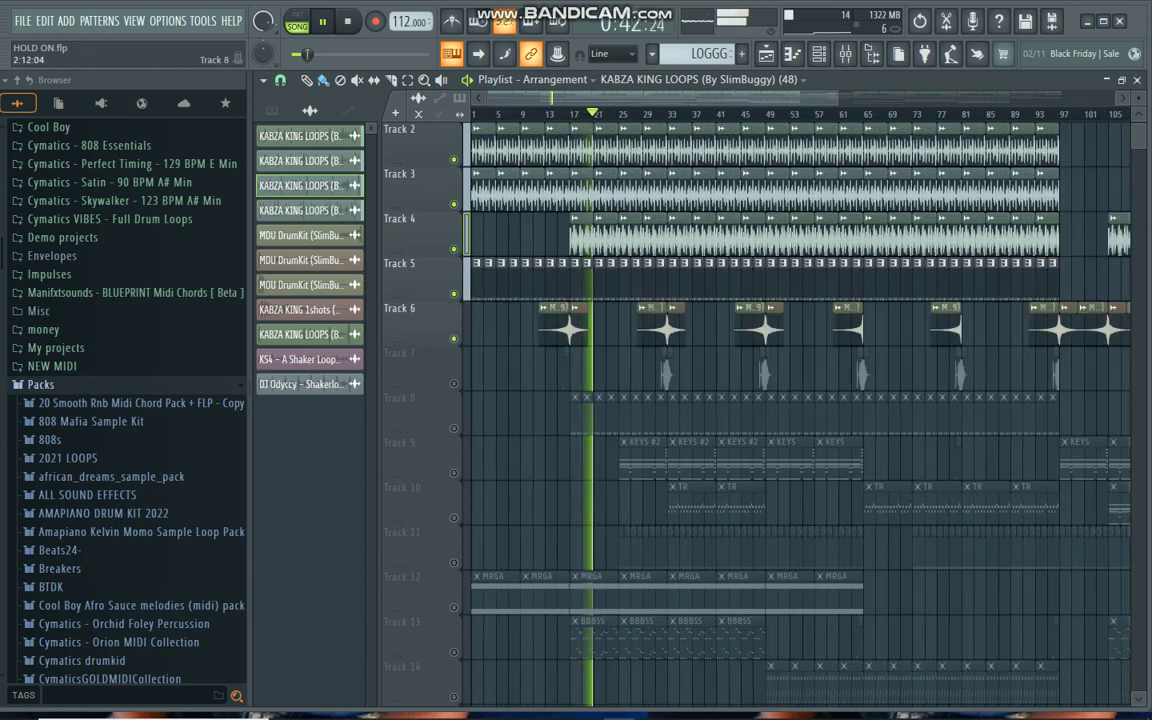
click(454, 428)
click(454, 383)
scroll(440, 540, down, 2)
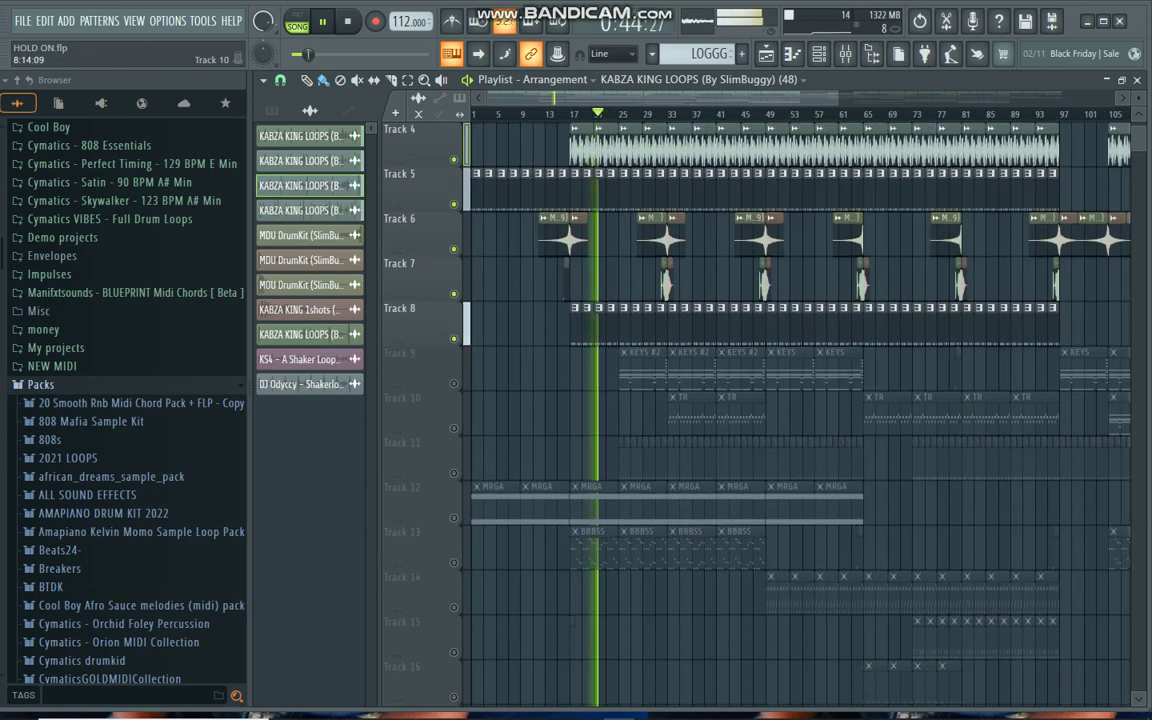
Unmute the MRGA track (Track 12), the keys track (Track 9) and the TR track (Track 10)
click(454, 518)
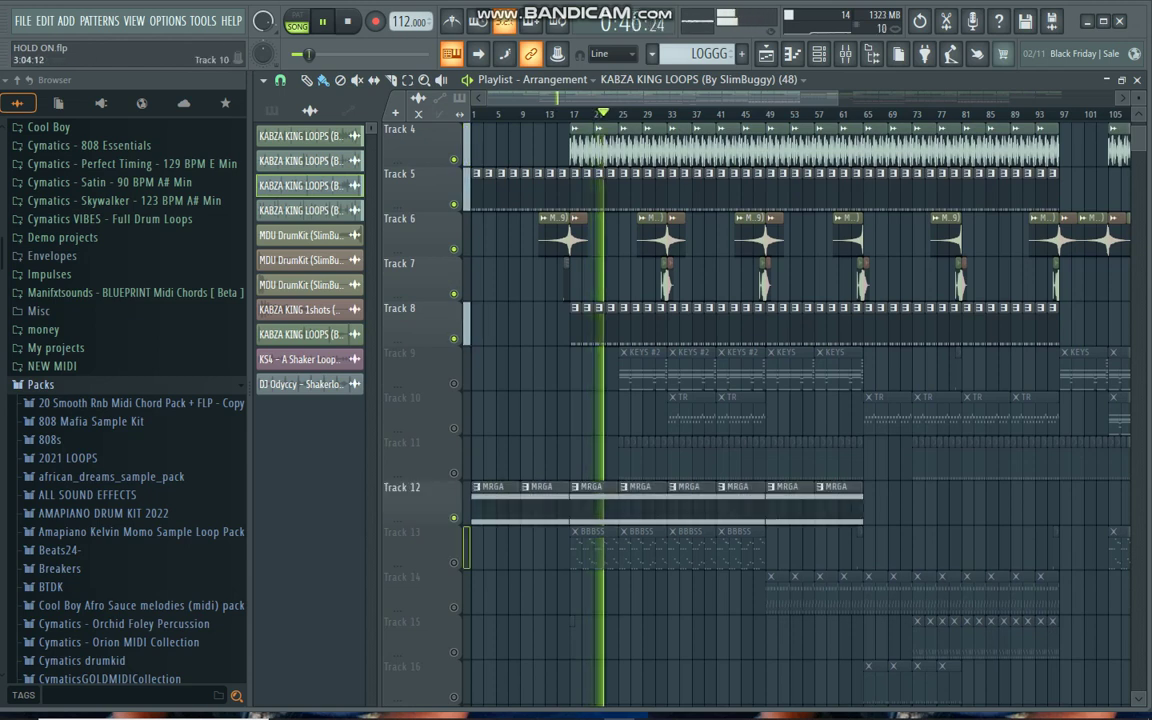
click(454, 383)
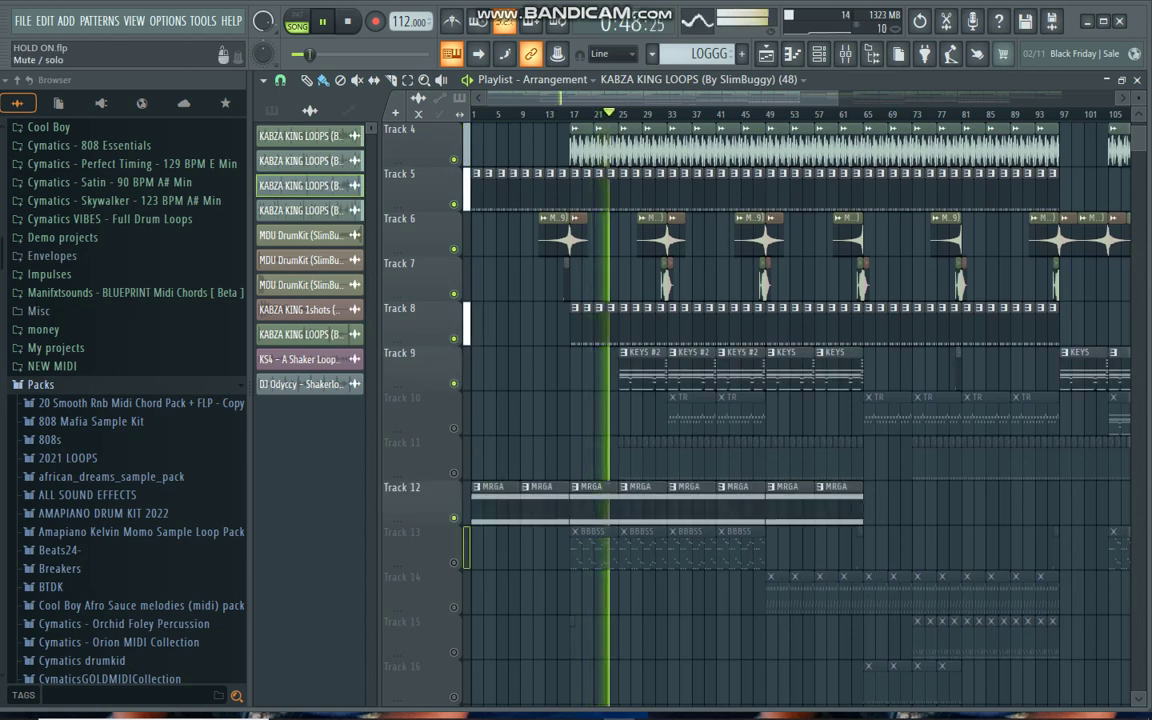
click(454, 428)
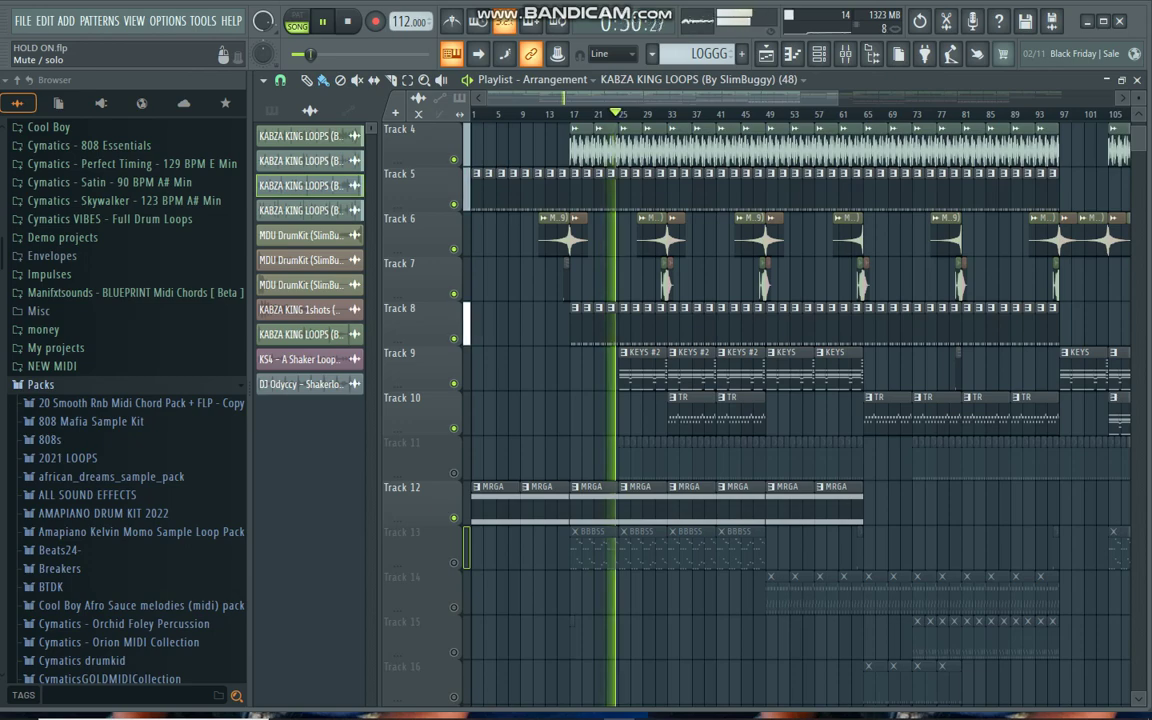
Unmute all remaining playlist tracks at once and look over the full arrangement
right_click(454, 428)
right_click(454, 428)
scroll(636, 422, down, 4)
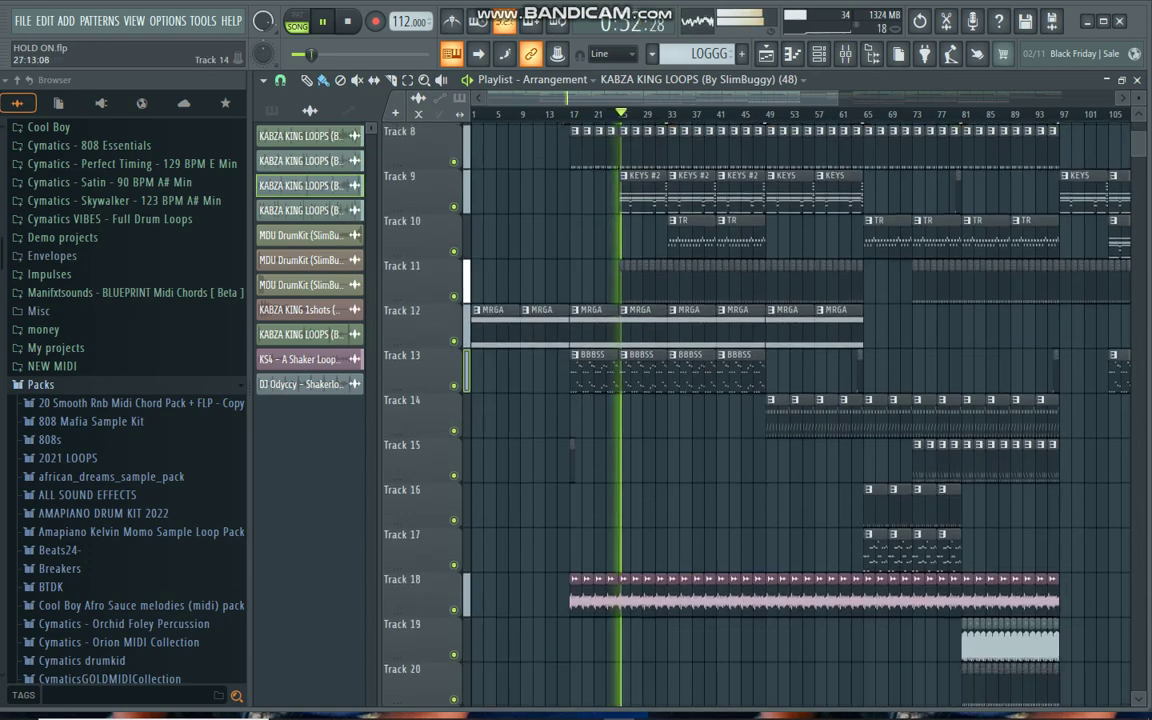
scroll(454, 428, down, 7)
scroll(454, 428, up, 11)
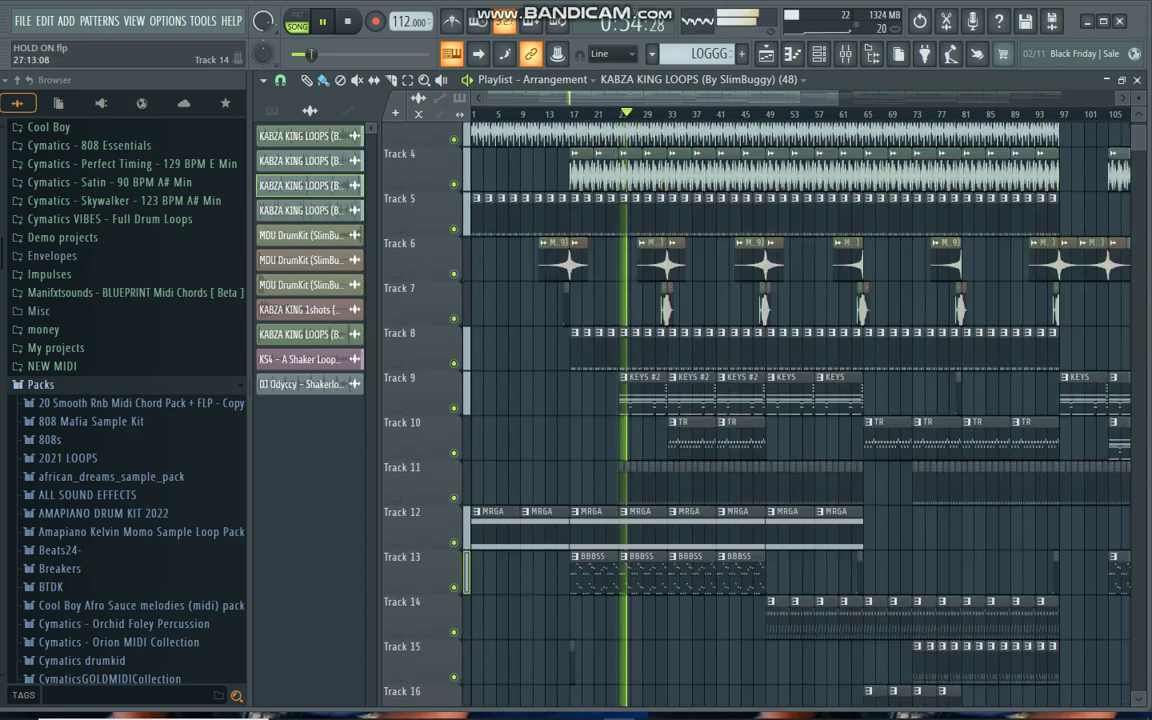
scroll(454, 428, up, 3)
Play the KICK pattern on its own and examine its steps in the channel rack
click(652, 54)
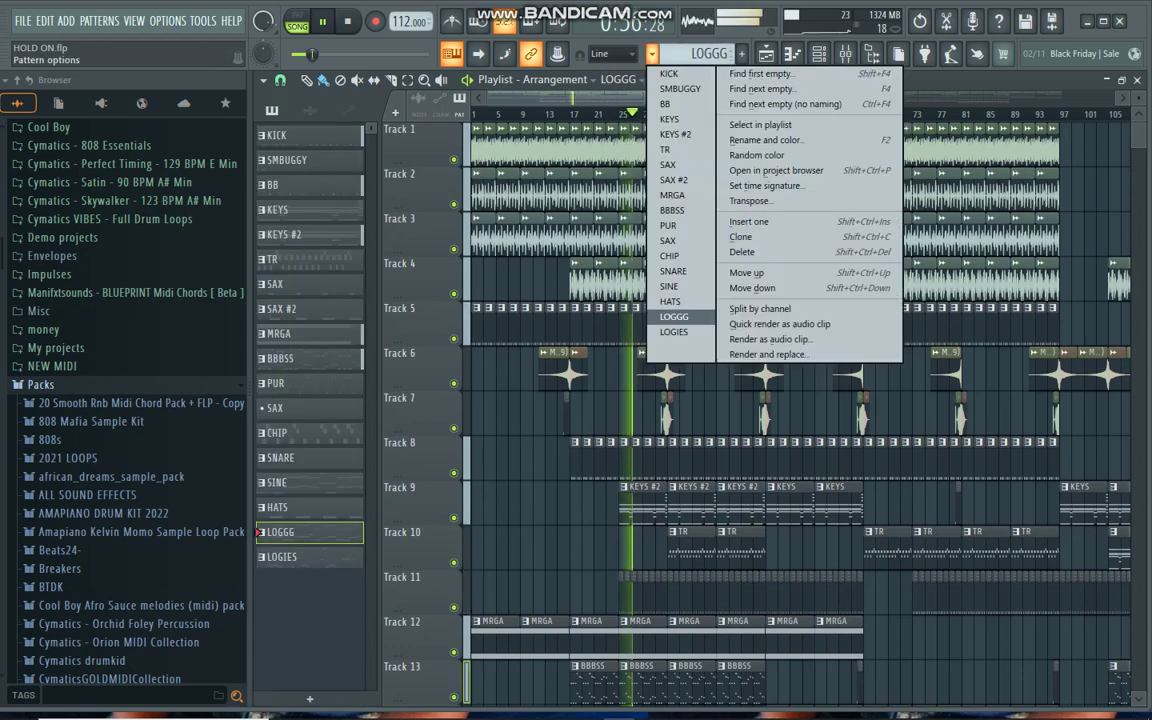
click(668, 73)
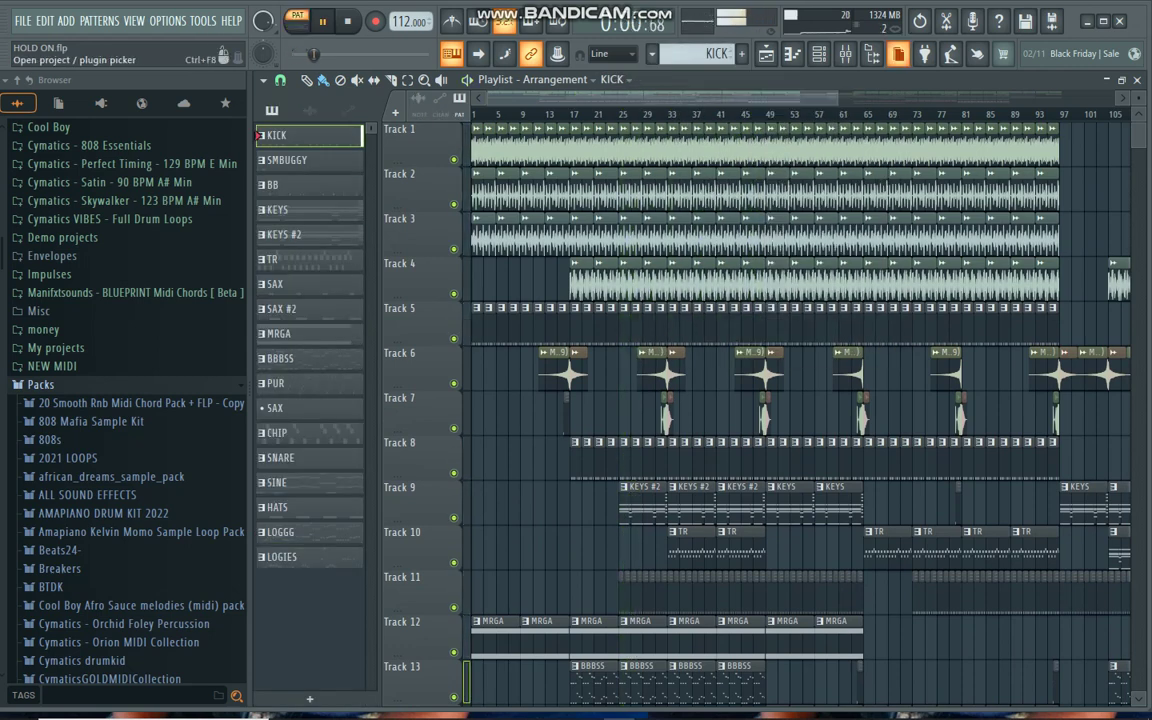
click(819, 54)
scroll(690, 390, down, 6)
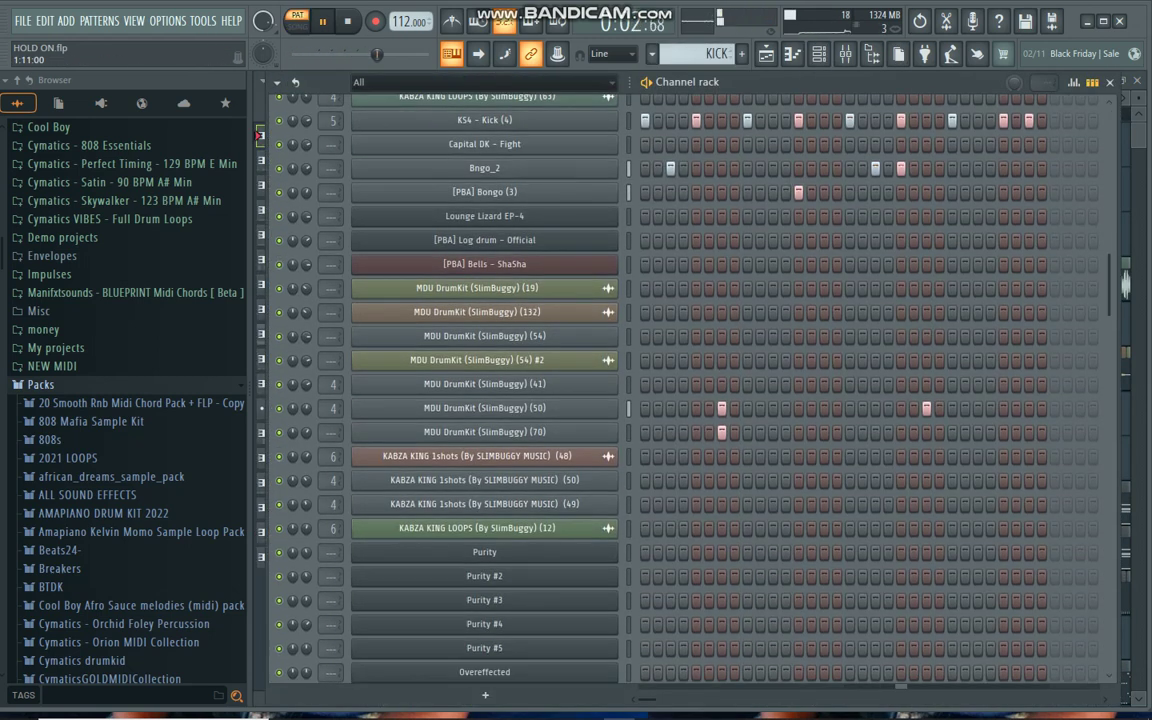
scroll(484, 380, up, 5)
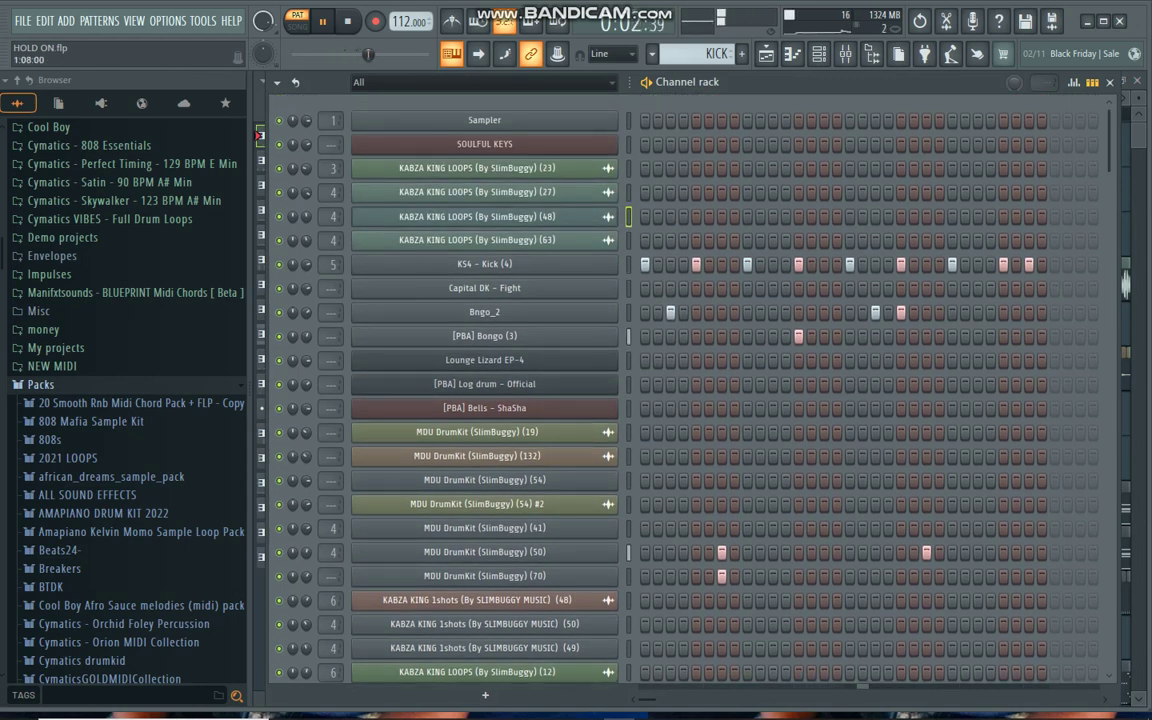
Look through the rest of the KICK pattern's channels and switch to the SMBUGGY pattern
click(651, 53)
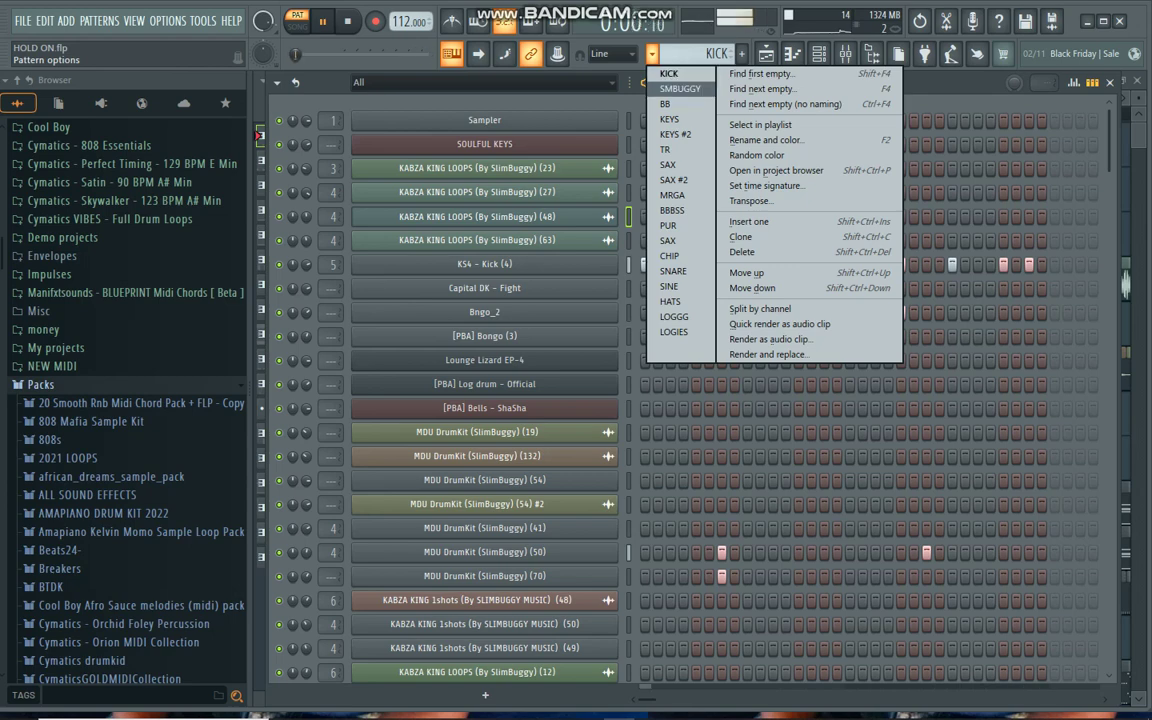
click(680, 88)
scroll(484, 380, down, 5)
click(261, 135)
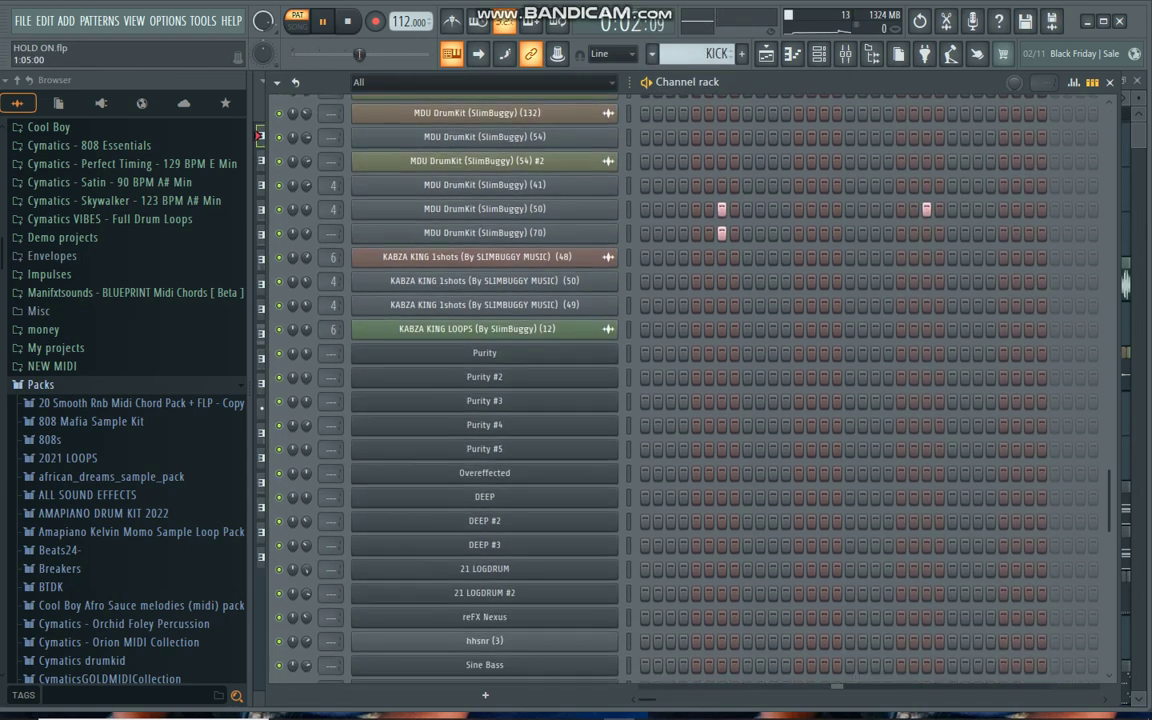
scroll(484, 380, up, 8)
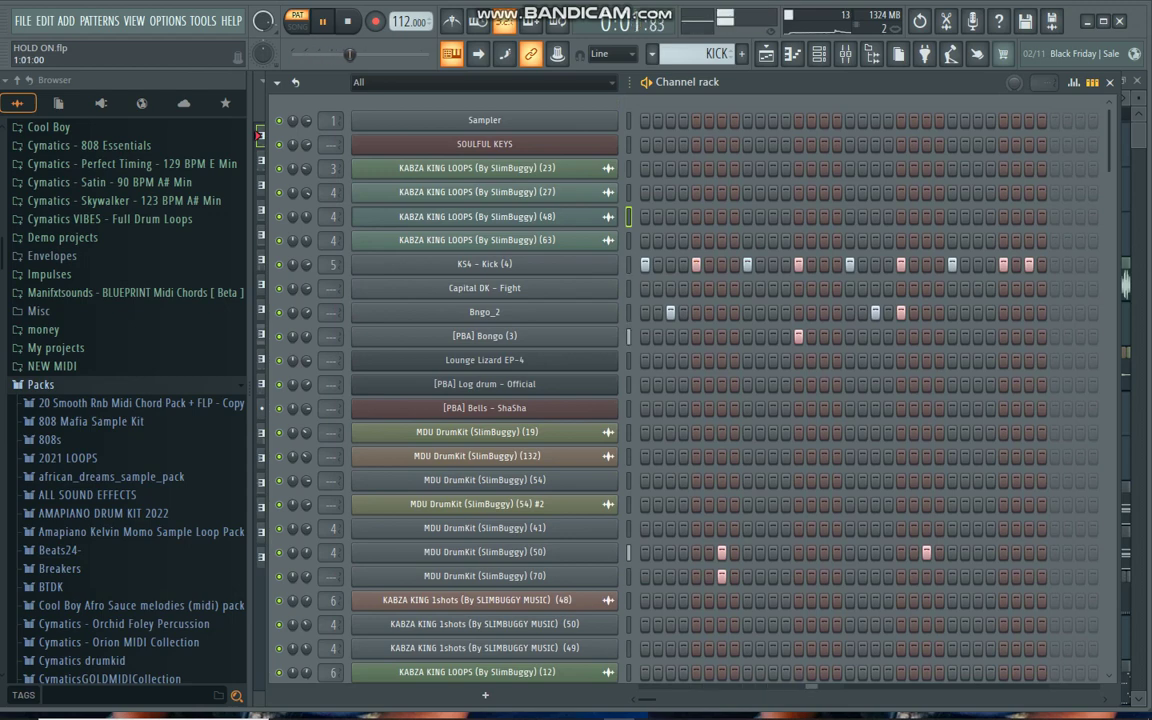
click(703, 53)
click(680, 88)
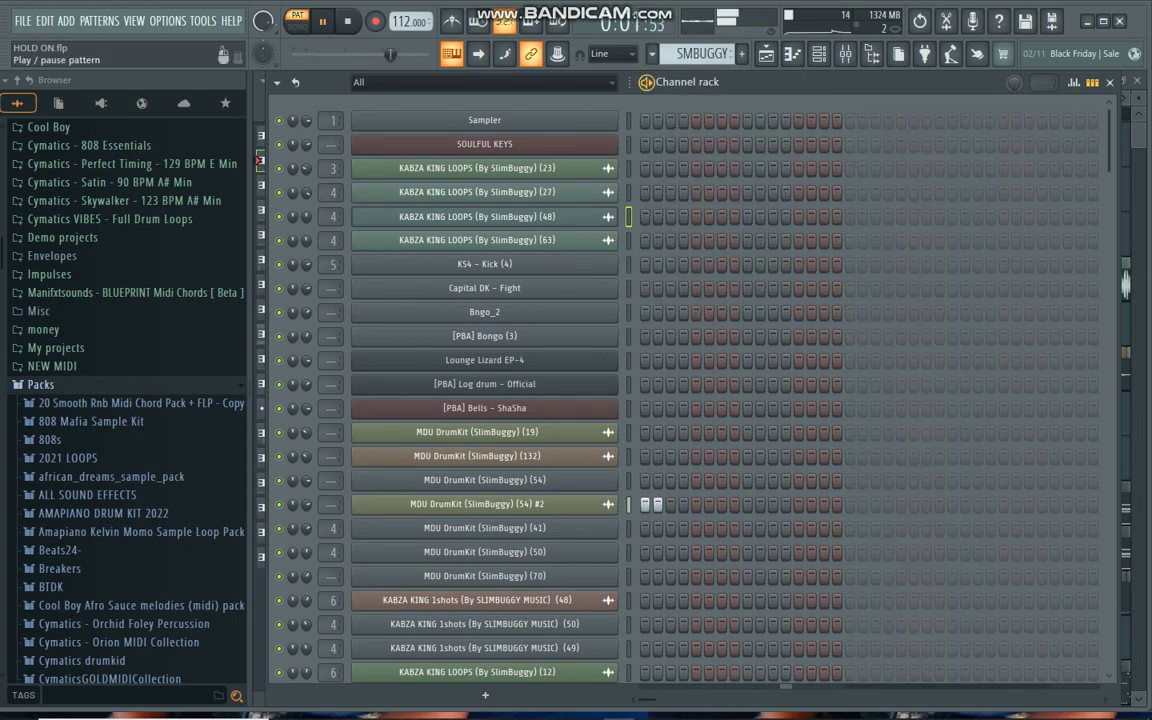
Switch to the BB pattern and examine its percussion steps across the channels
click(651, 53)
click(665, 104)
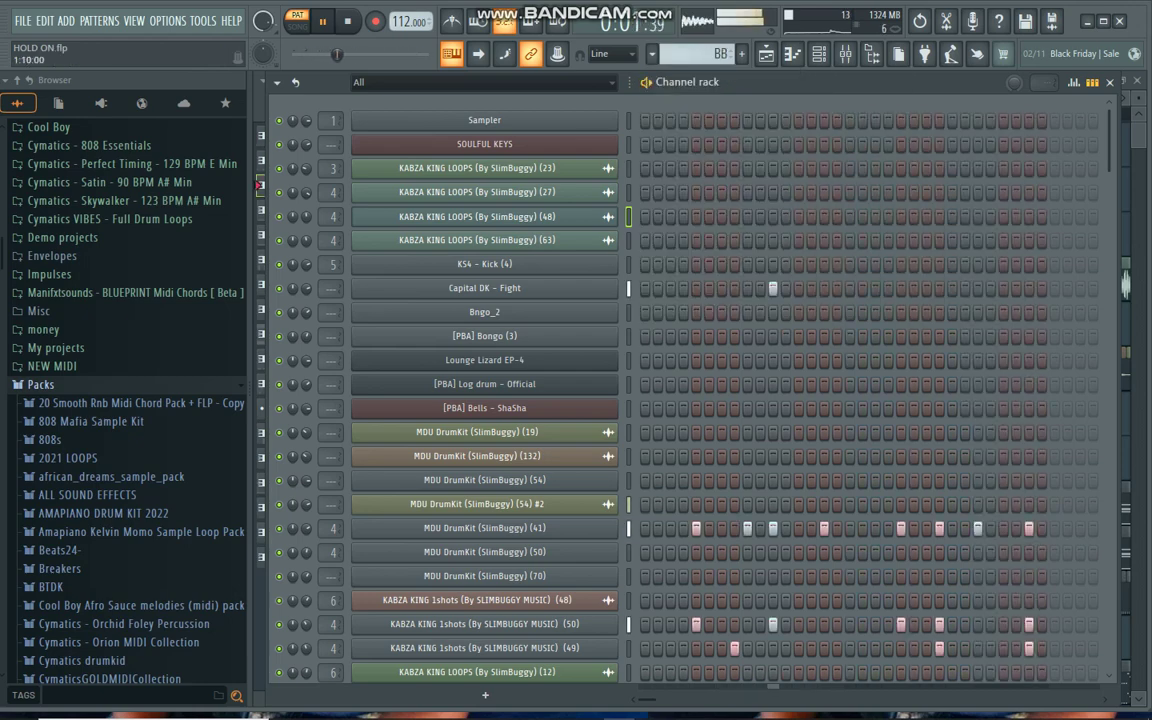
scroll(566, 476, down, 4)
scroll(566, 476, up, 4)
scroll(566, 476, down, 2)
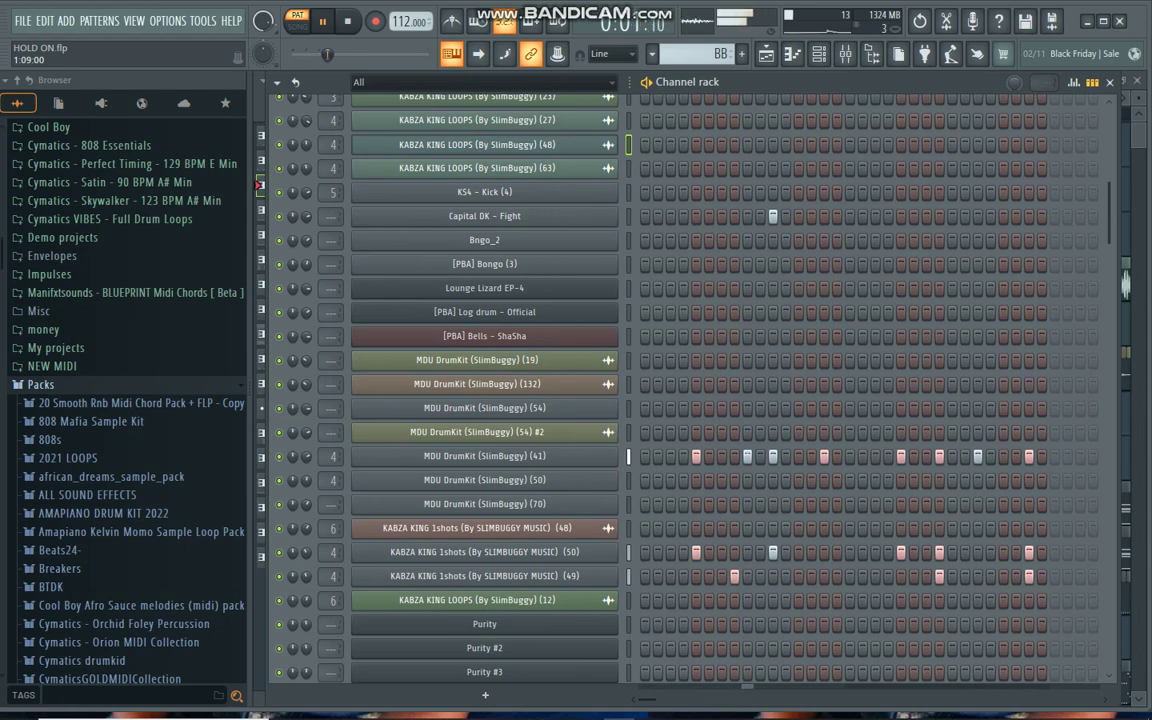
Switch to the KEYS pattern and locate the channel that holds its notes
click(651, 53)
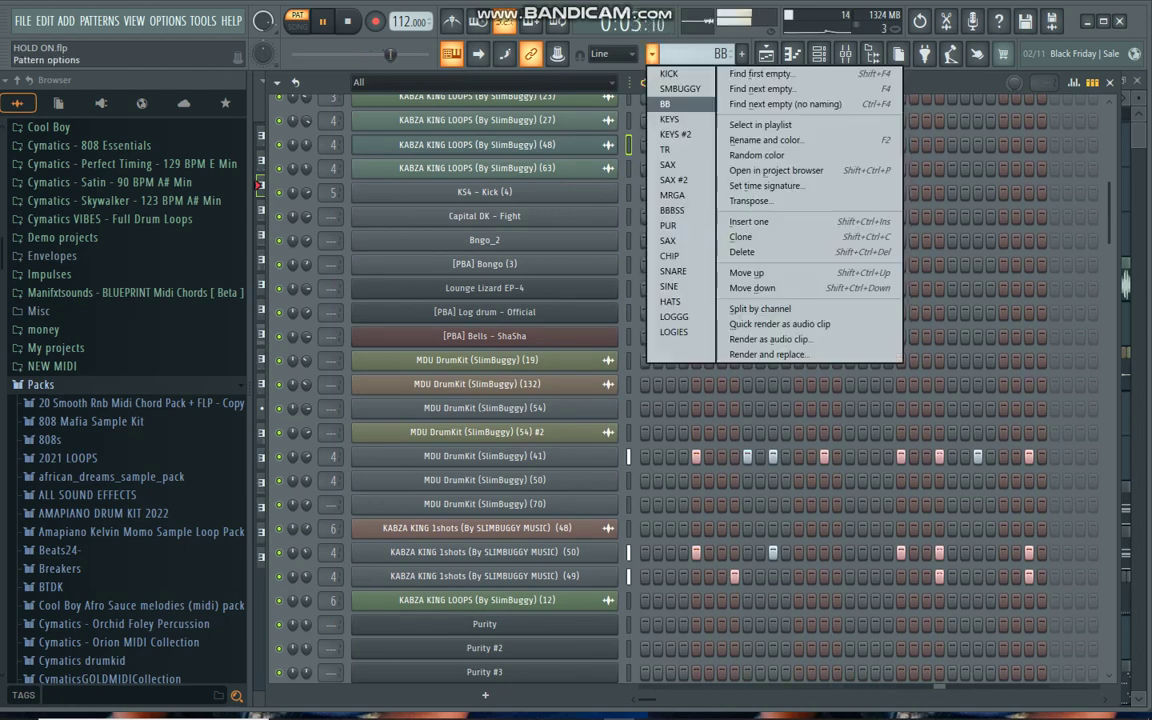
click(669, 119)
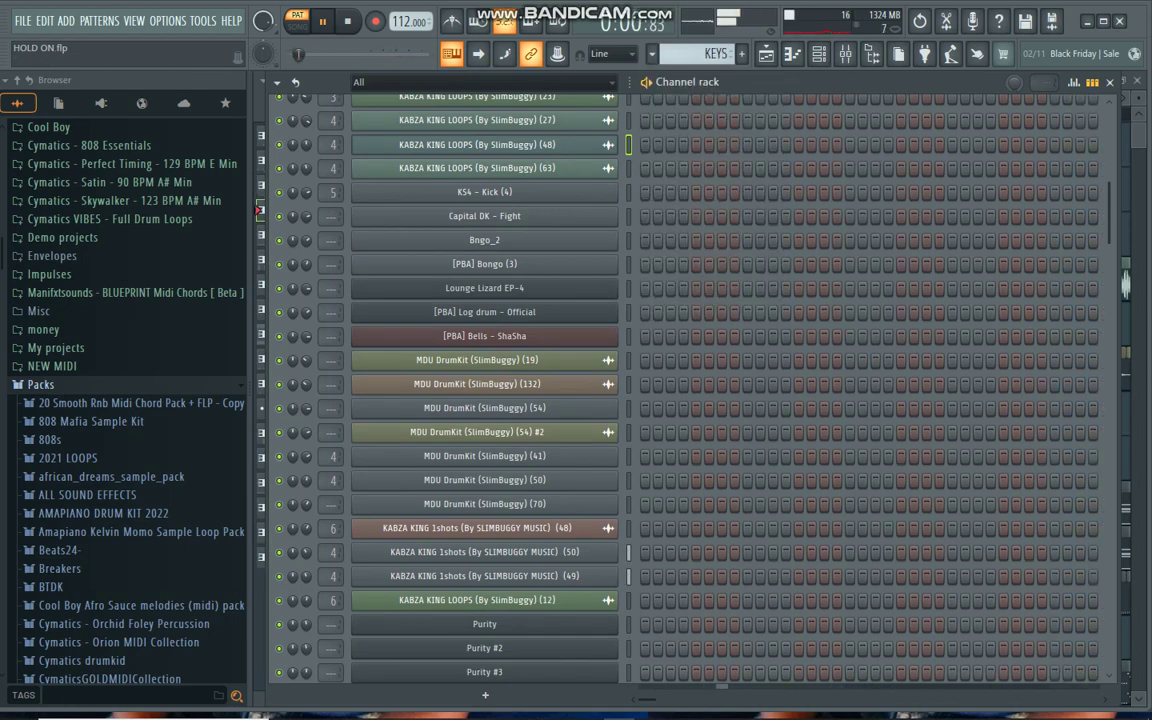
scroll(485, 380, down, 6)
scroll(485, 380, up, 7)
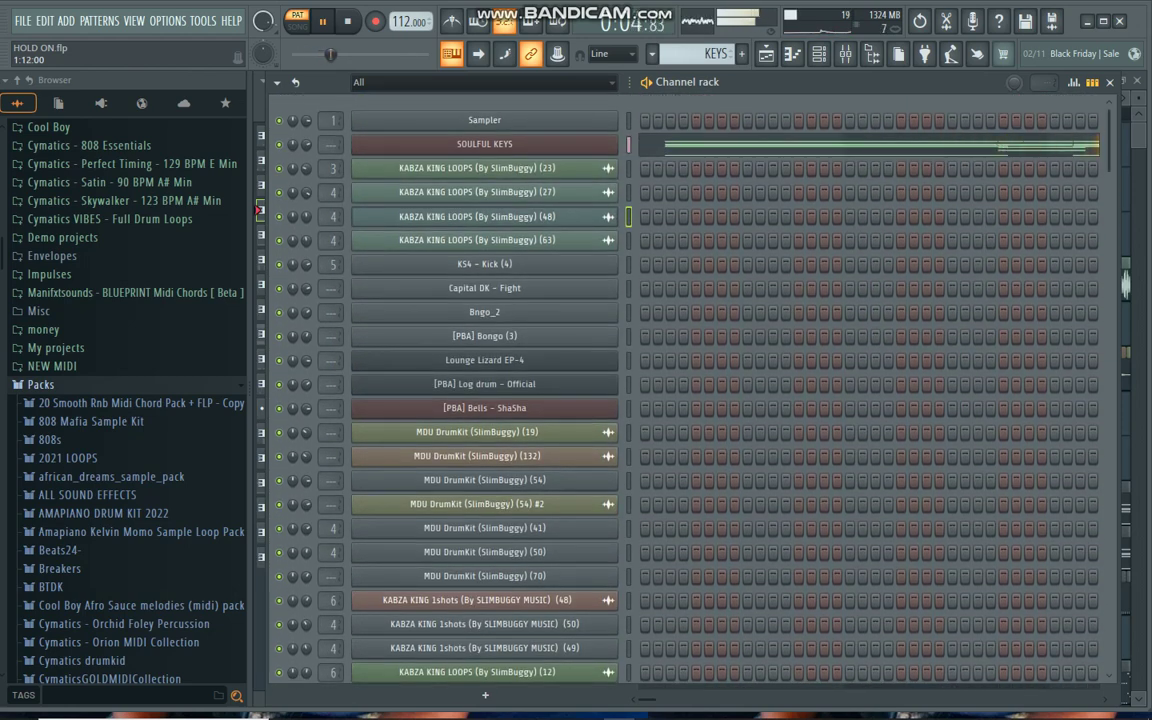
Open the SOULFUL KEYS notes in the piano roll and examine the whole chord progression
click(747, 169)
click(740, 145)
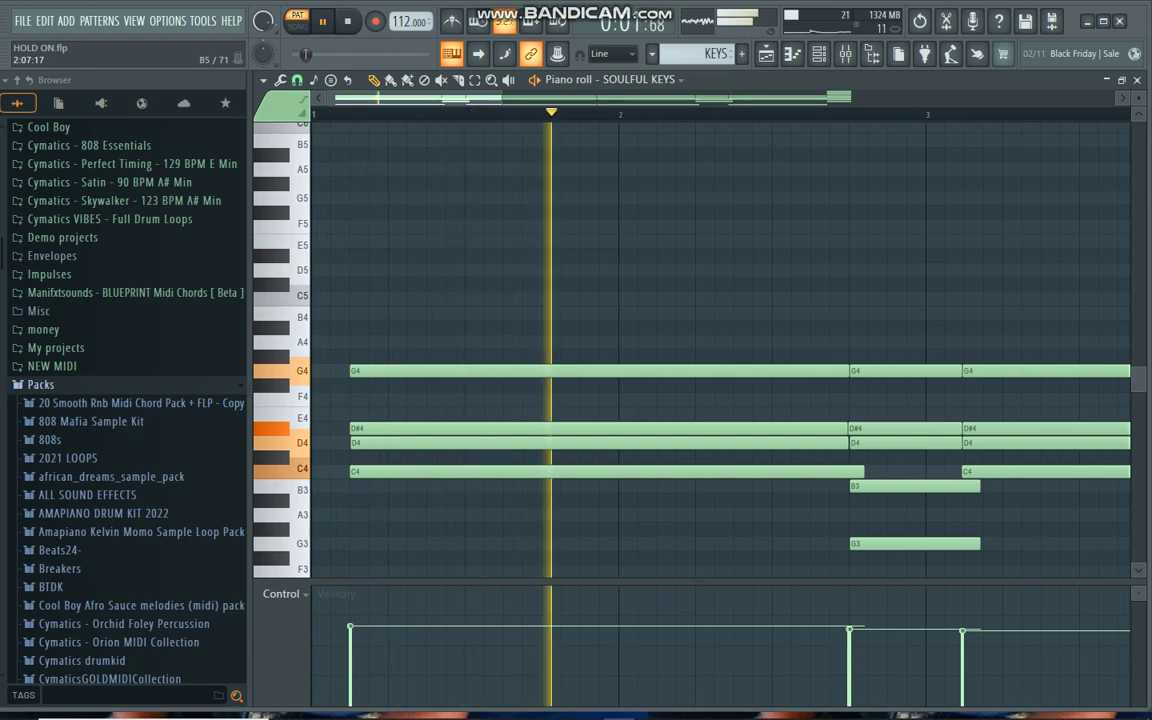
scroll(757, 114, down, 3)
scroll(757, 114, down, 5)
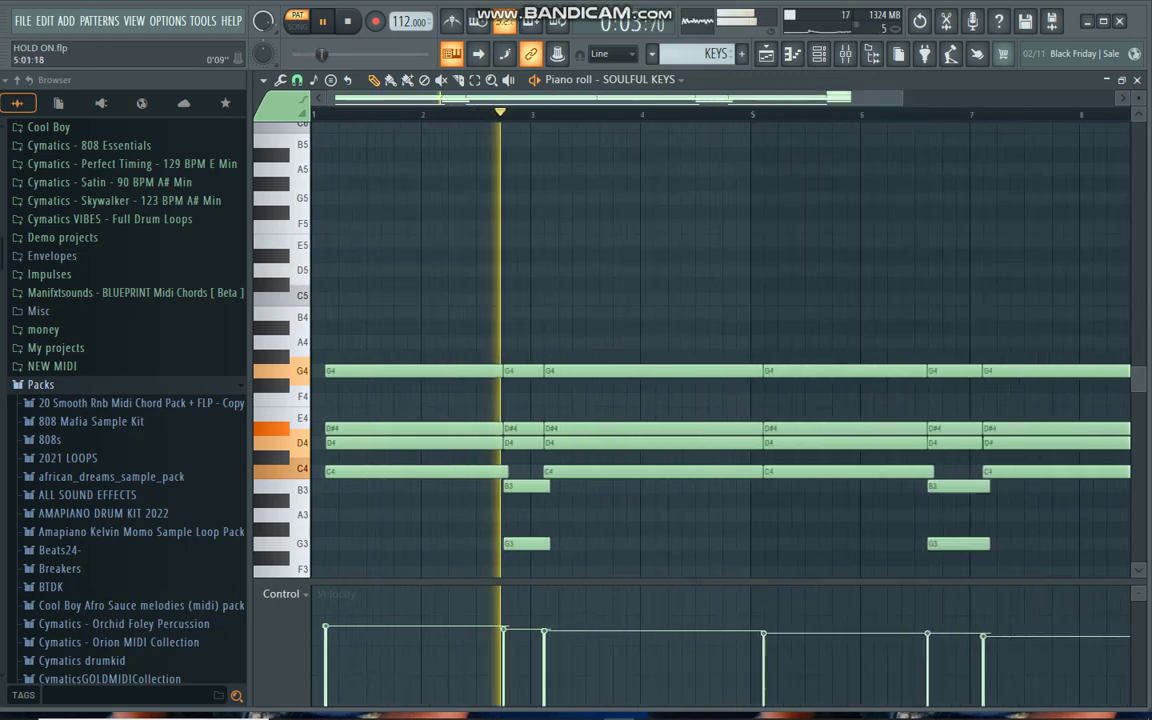
scroll(599, 328, down, 5)
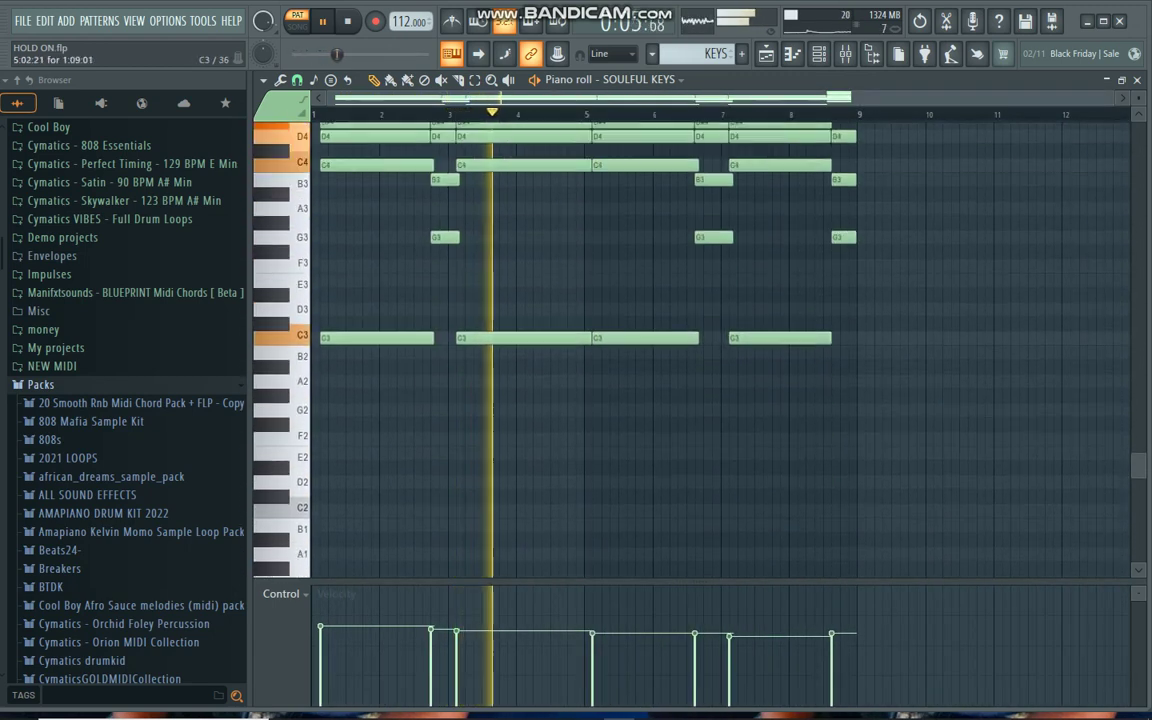
Return to the channel rack, switch to the KEYS #2 pattern and open its Lounge Lizard EP-4 instrument
key(F6)
click(652, 54)
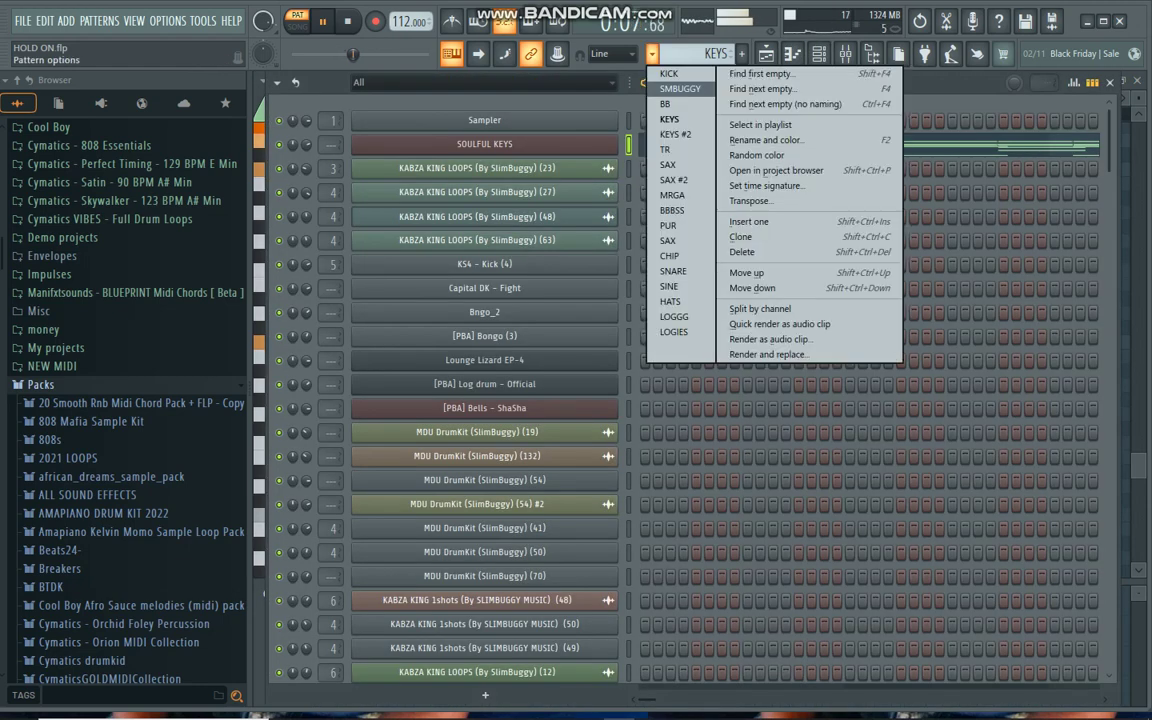
click(675, 134)
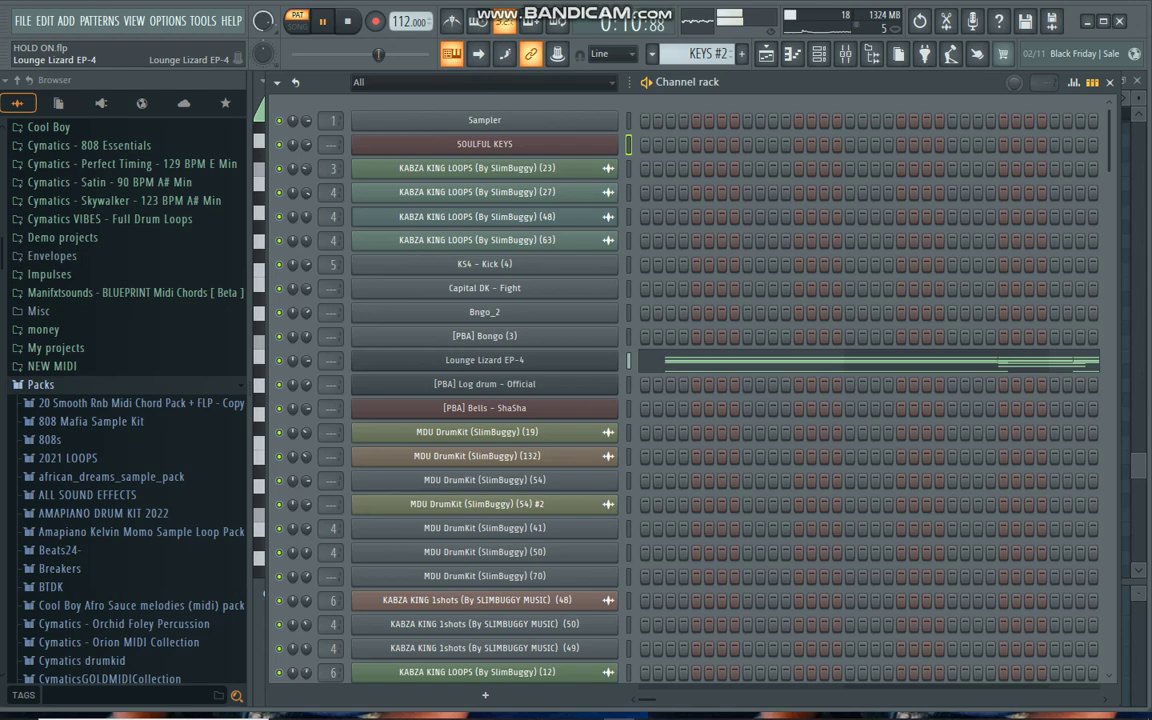
click(485, 360)
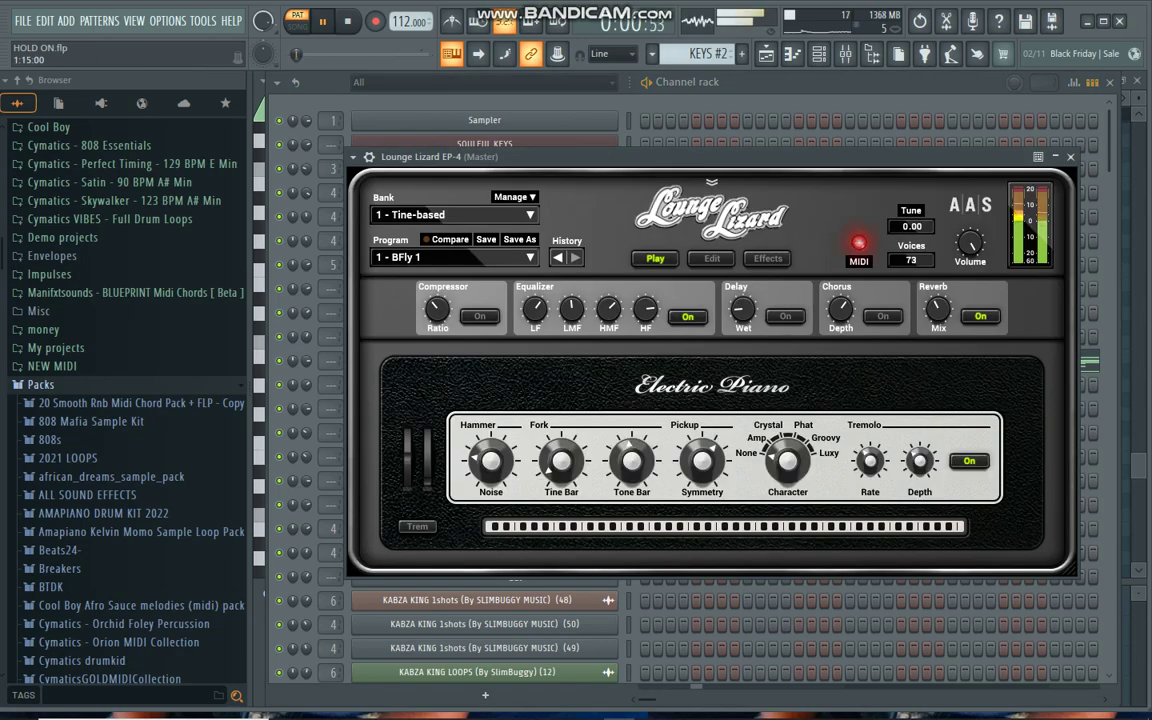
Close the Lounge Lizard EP-4 instrument, examine its KEYS #2 notes in the piano roll and return to the channel rack
click(1070, 157)
click(816, 358)
scroll(816, 356, up, 5)
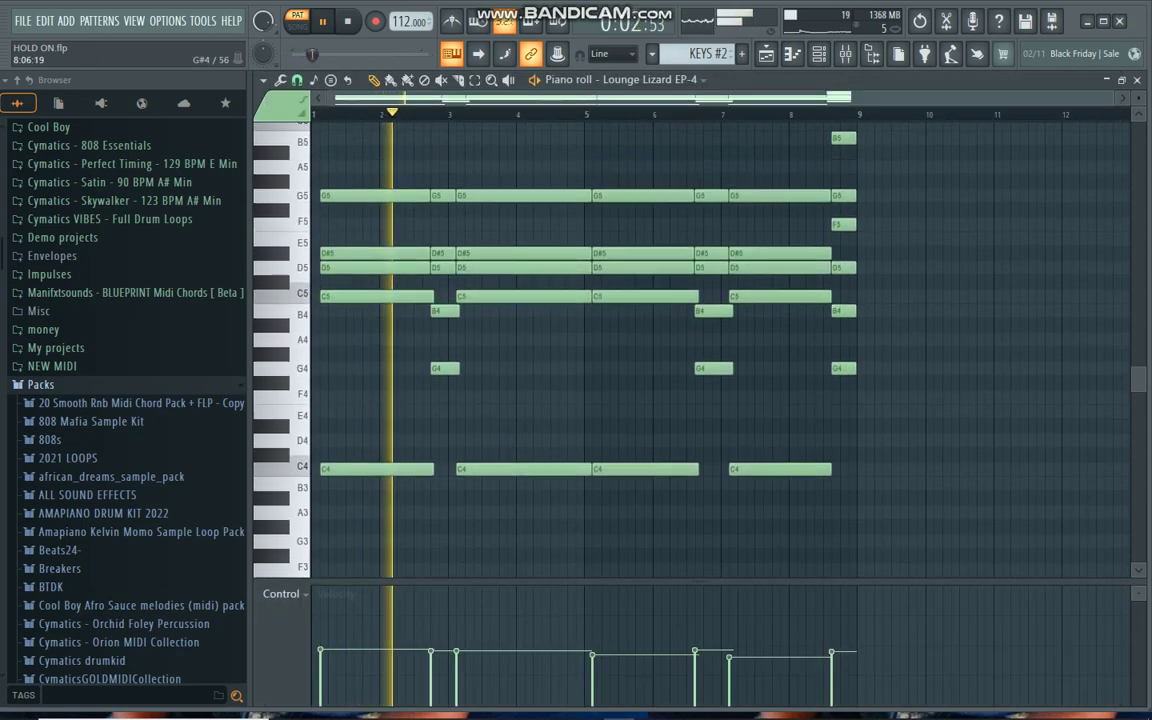
click(819, 54)
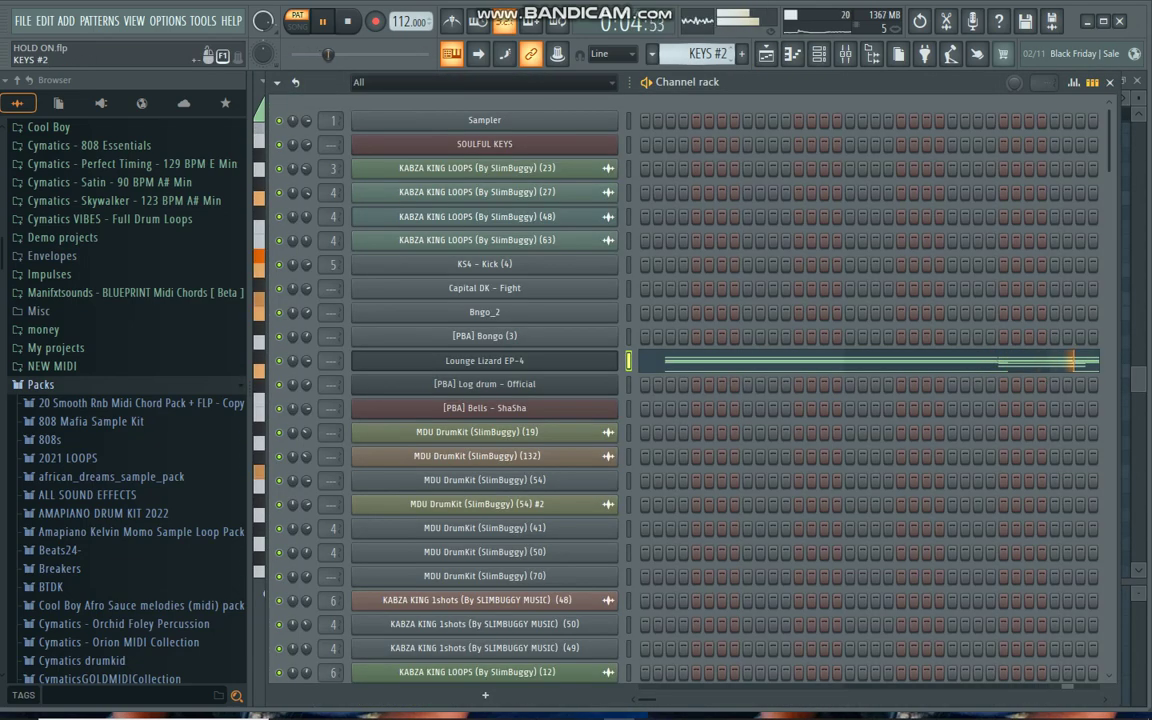
Switch to the TR pattern and inspect its Purity instrument and the notes in the piano roll
click(652, 54)
click(665, 149)
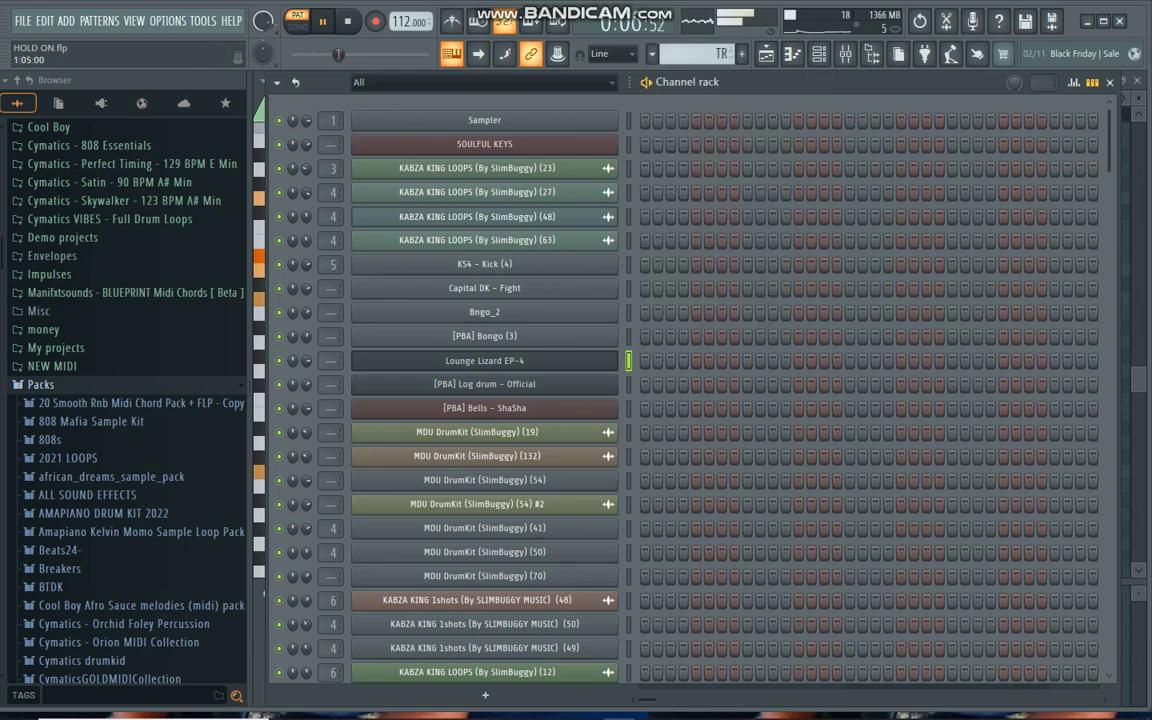
scroll(722, 330, down, 3)
click(485, 264)
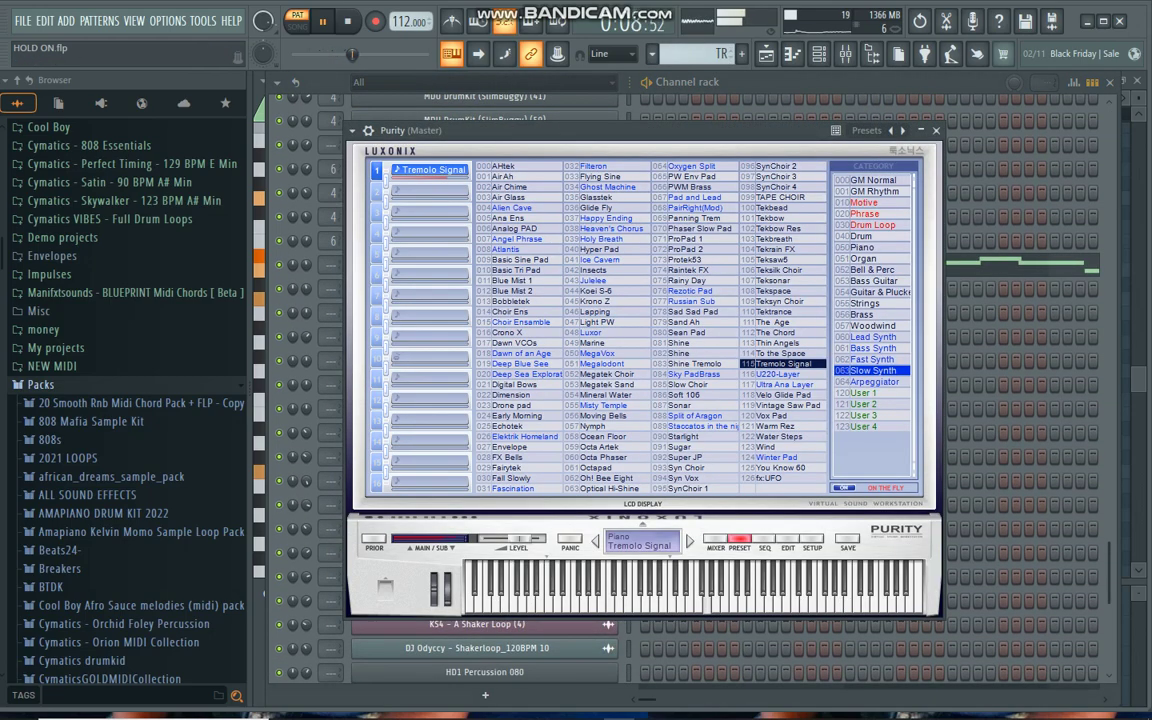
click(1025, 264)
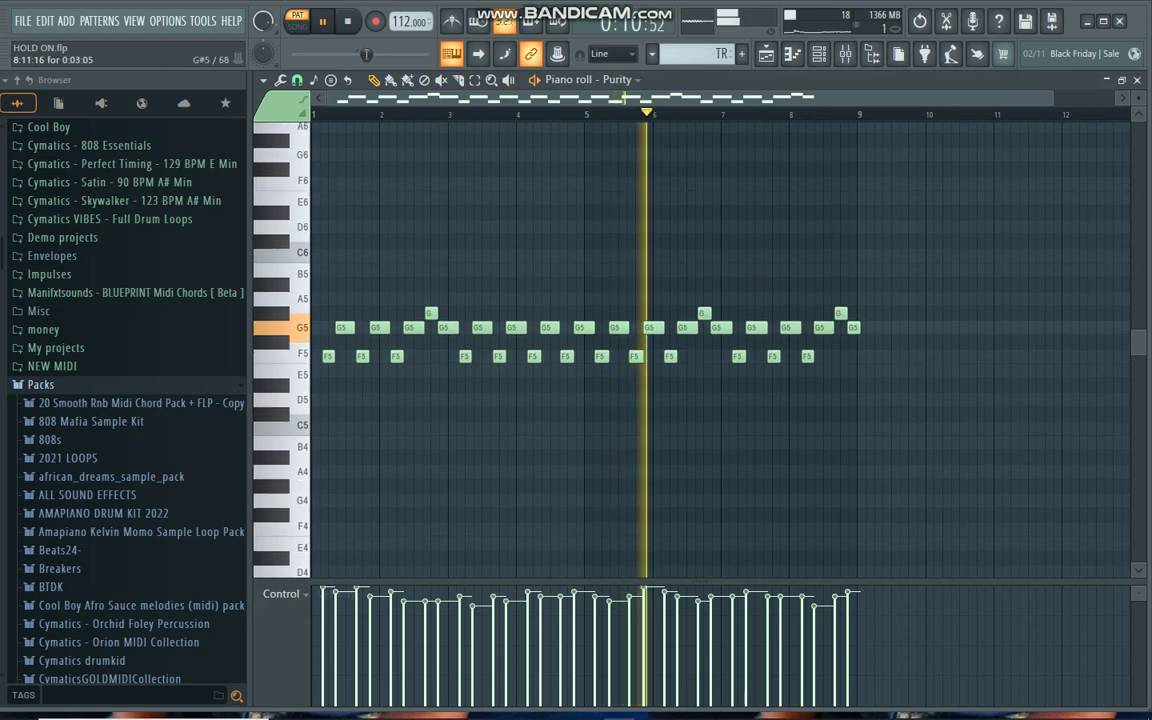
Switch to the first SAX pattern and inspect its Purity #2 instrument and piano roll notes up close
click(819, 54)
click(652, 54)
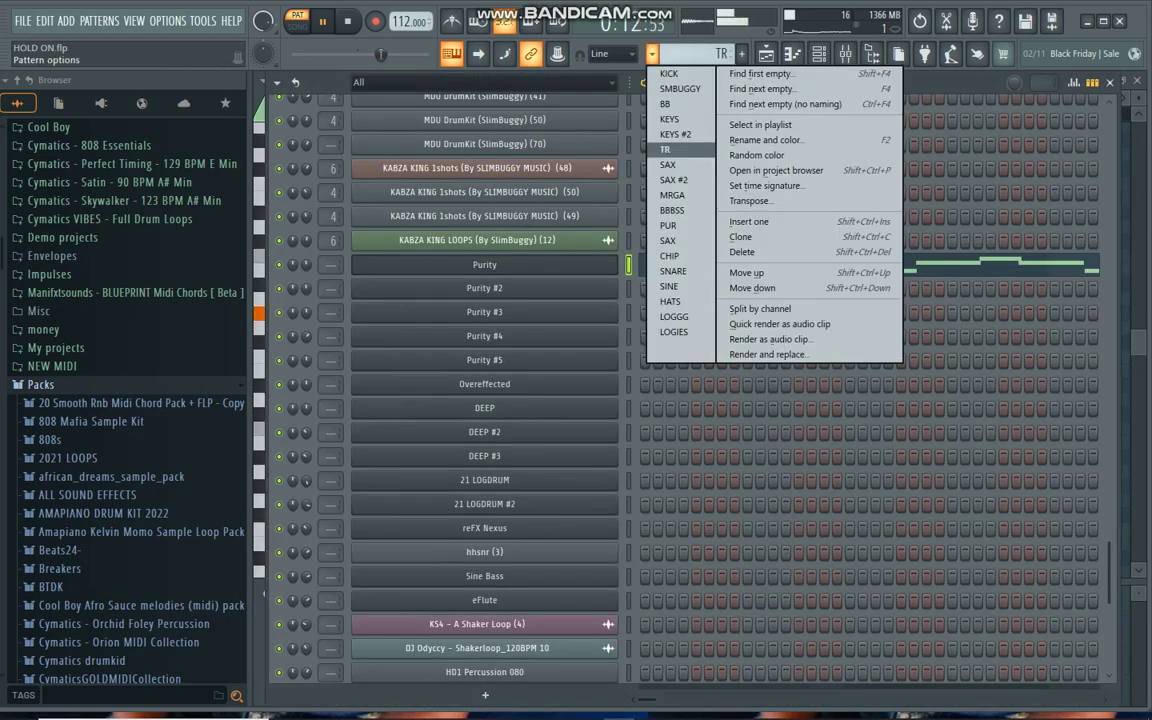
click(674, 164)
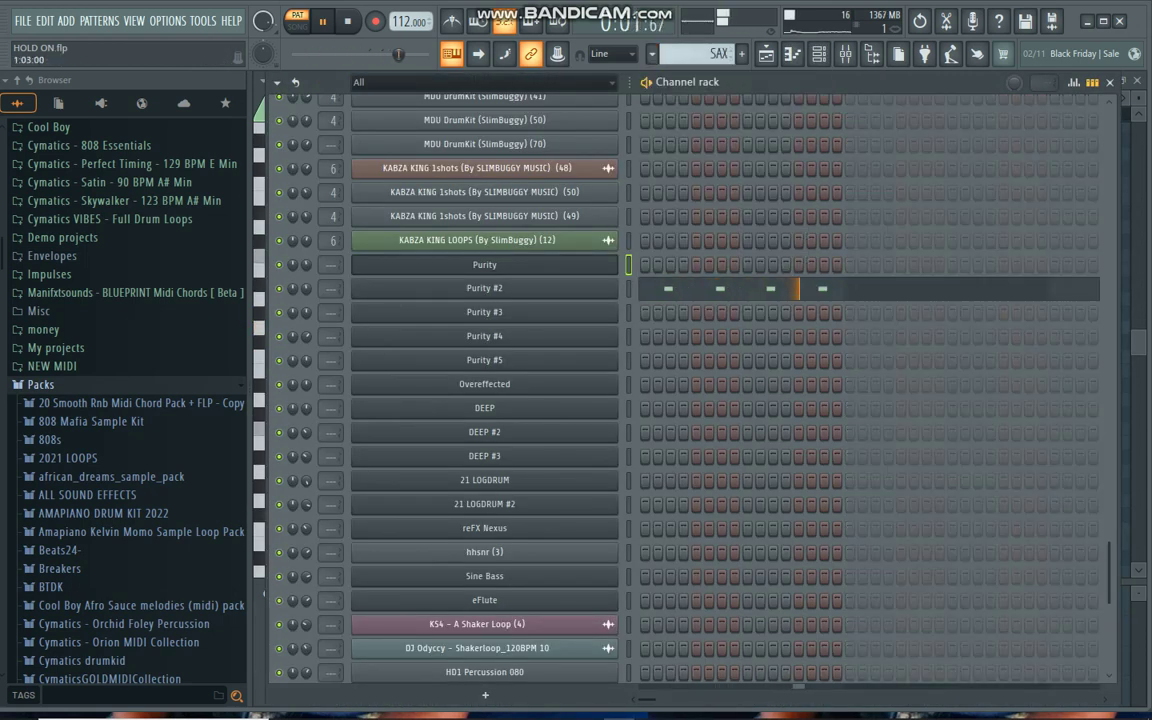
click(484, 288)
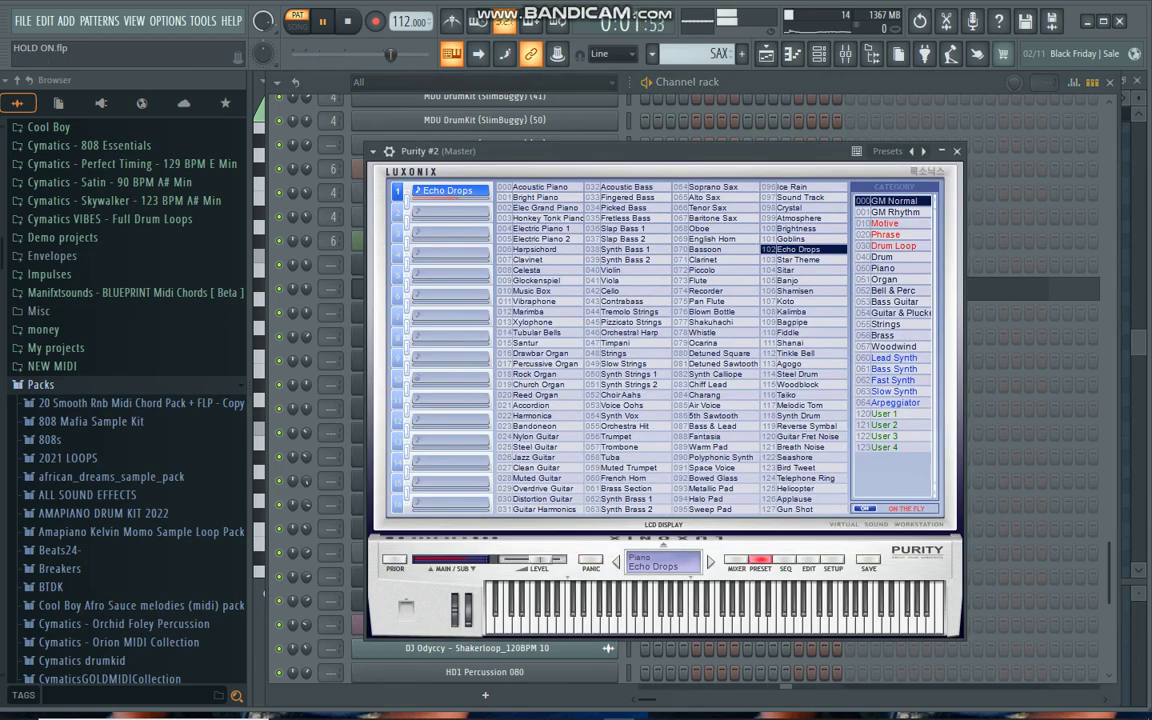
key(F7)
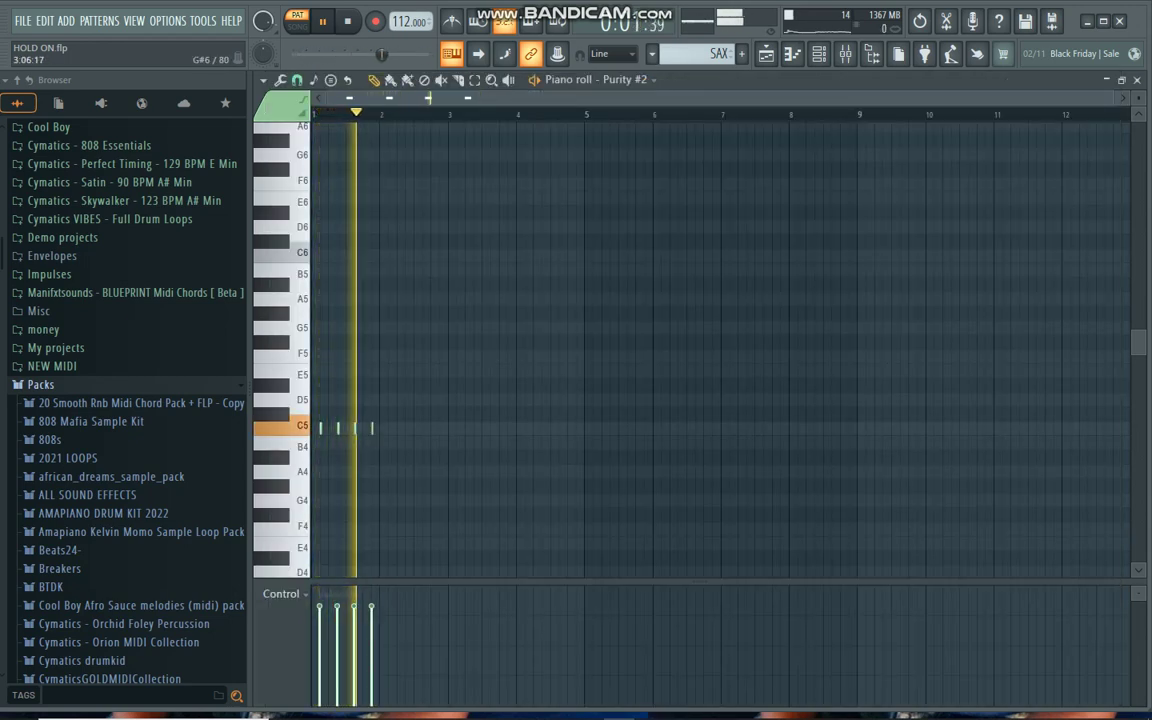
scroll(387, 100, up, 1)
drag(387, 99, 340, 99)
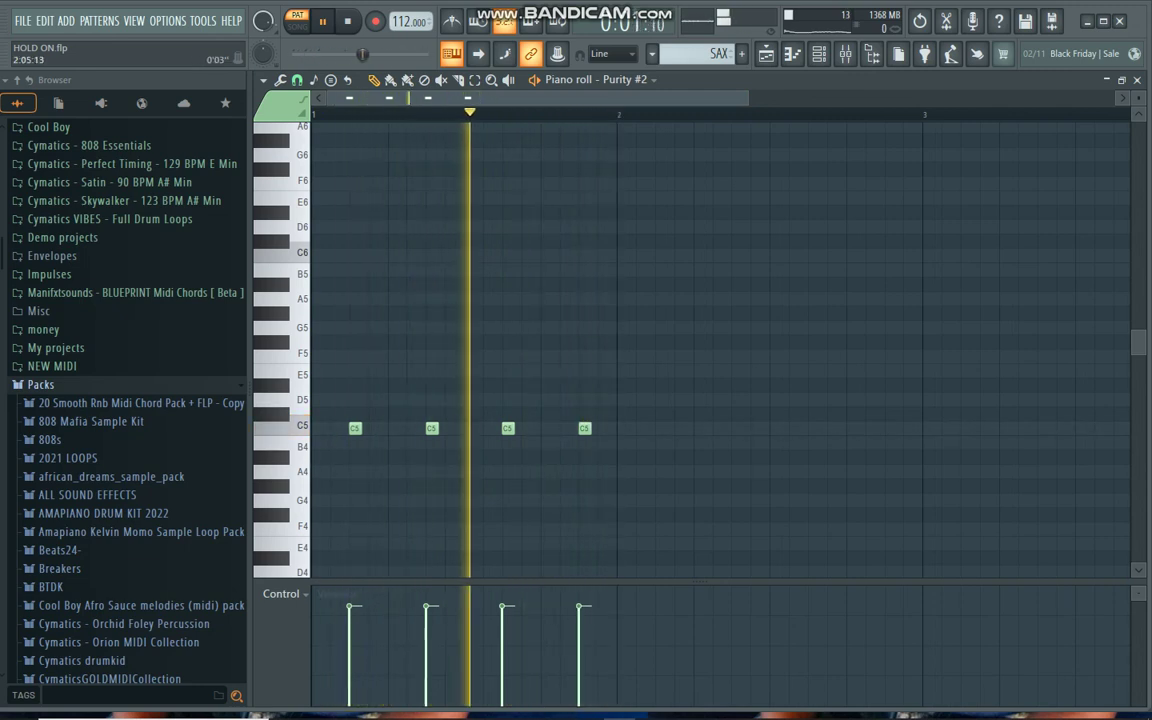
Switch to the SAX #2 pattern and view in the channel rack which channels hold its notes
click(651, 53)
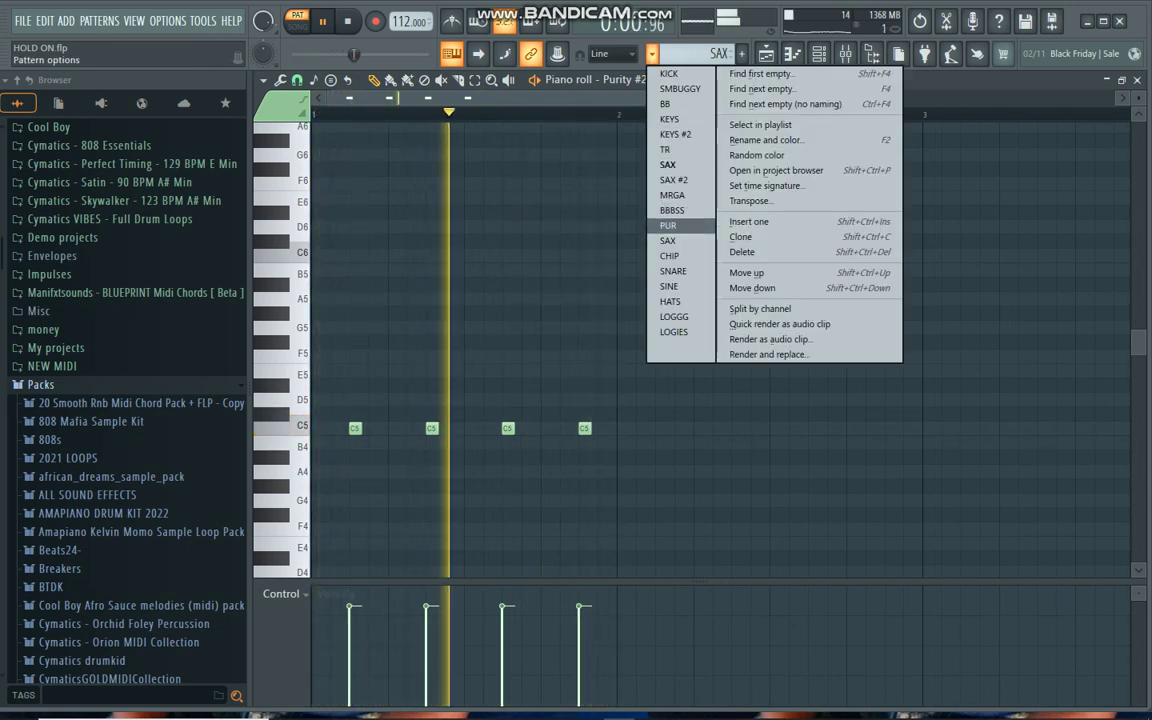
click(674, 179)
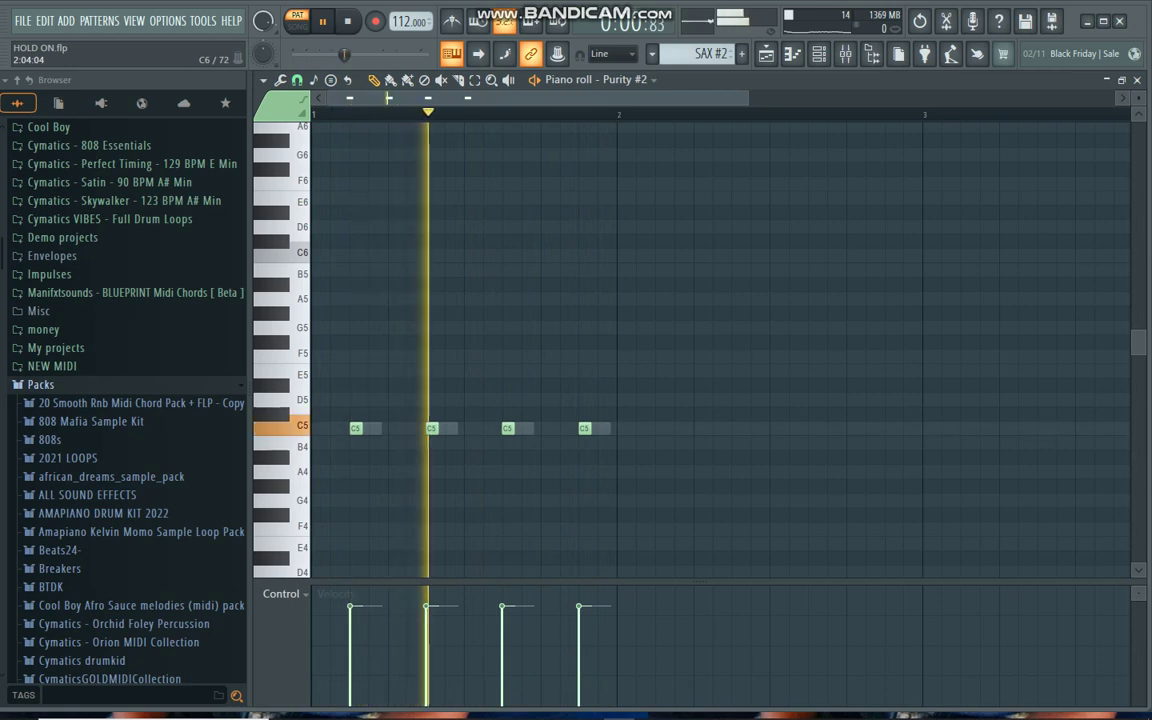
click(819, 54)
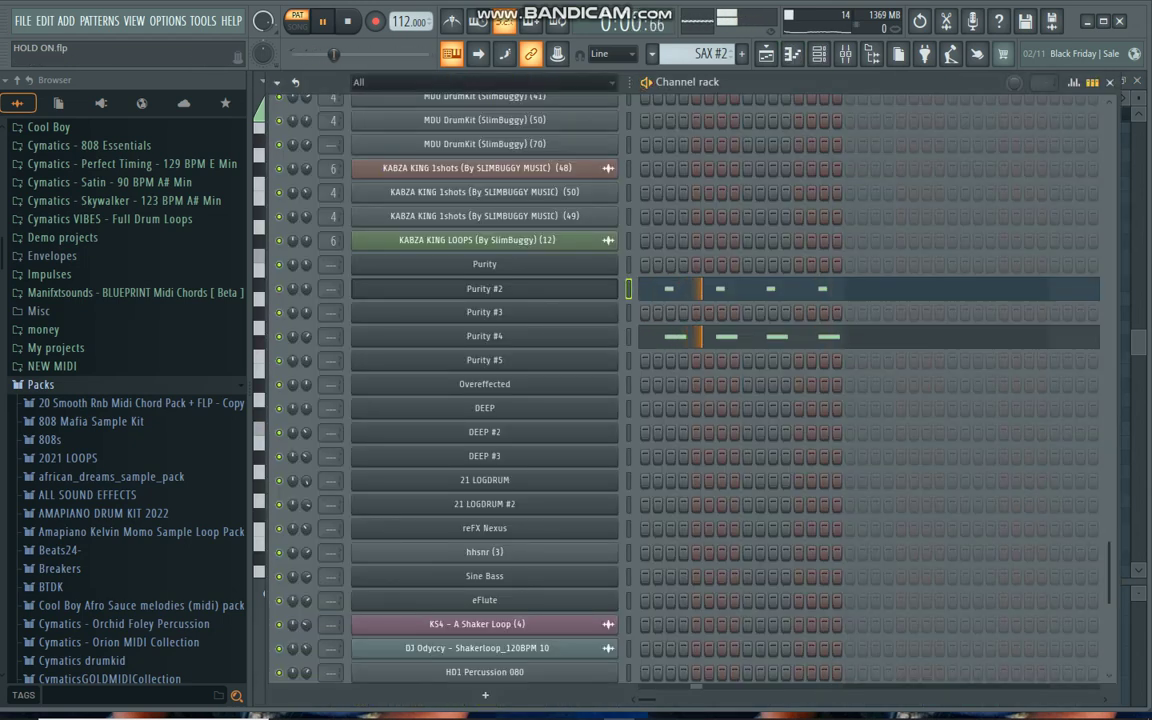
Switch to the MRGA pattern and examine the full length of the Purity #3 notes in the piano roll
click(651, 53)
click(672, 260)
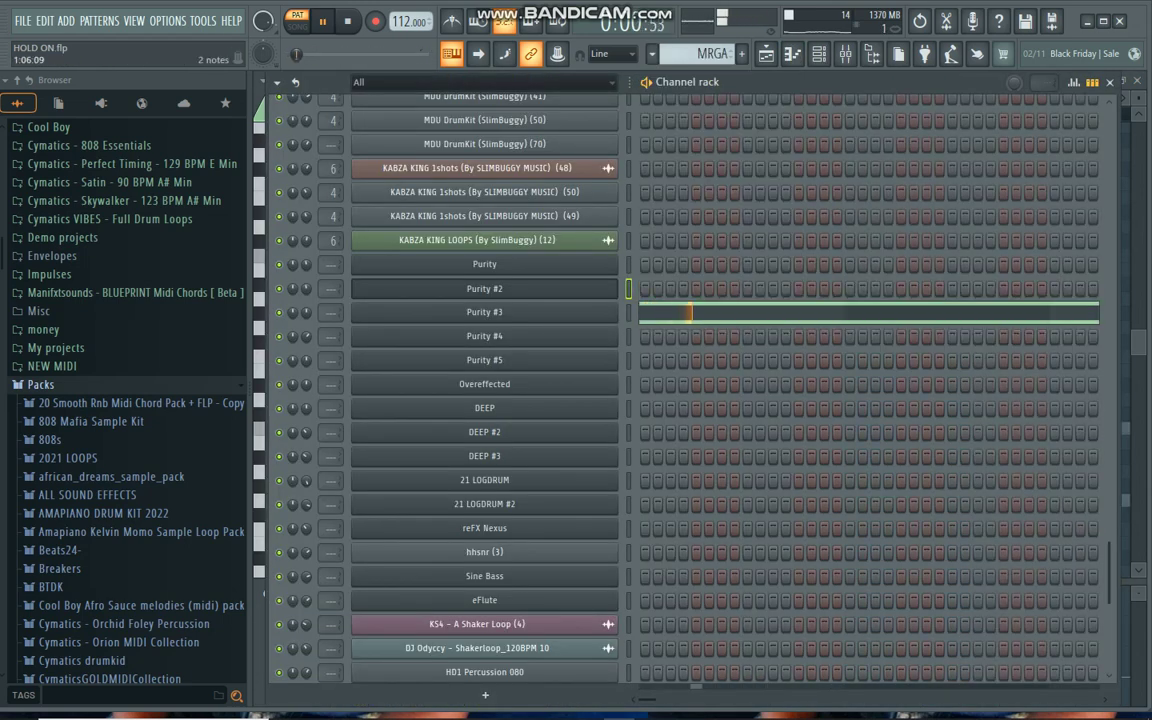
click(485, 312)
click(1042, 313)
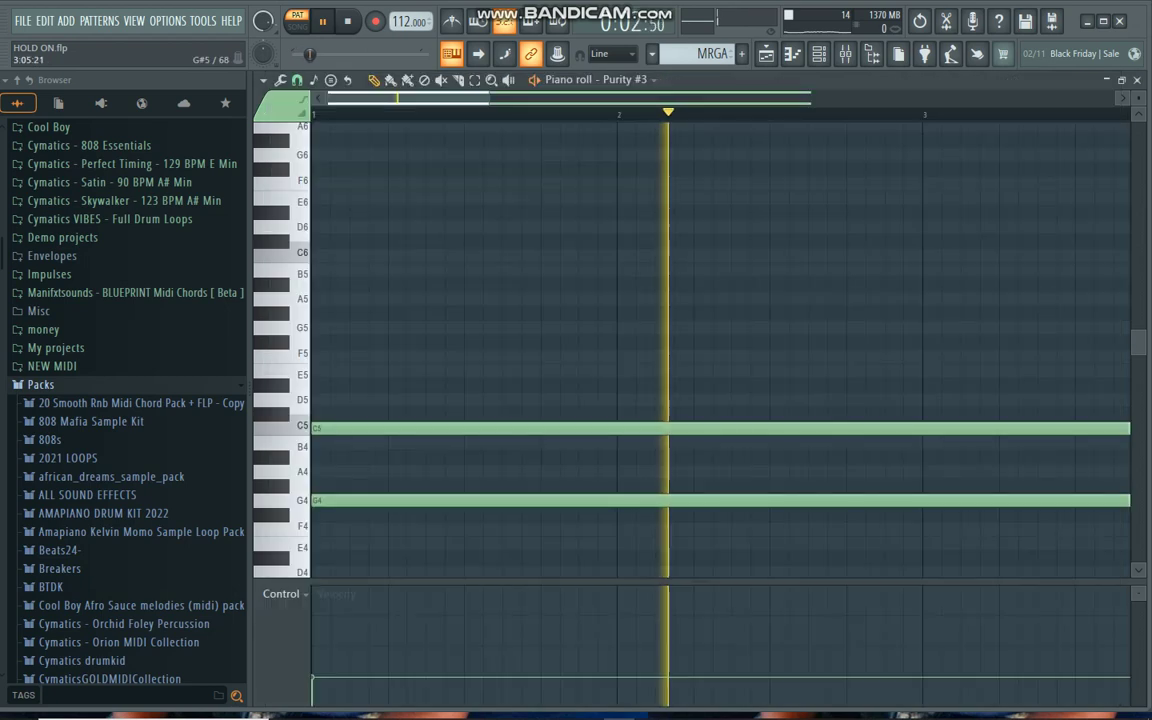
scroll(770, 255, down, 10)
scroll(775, 114, down, 5)
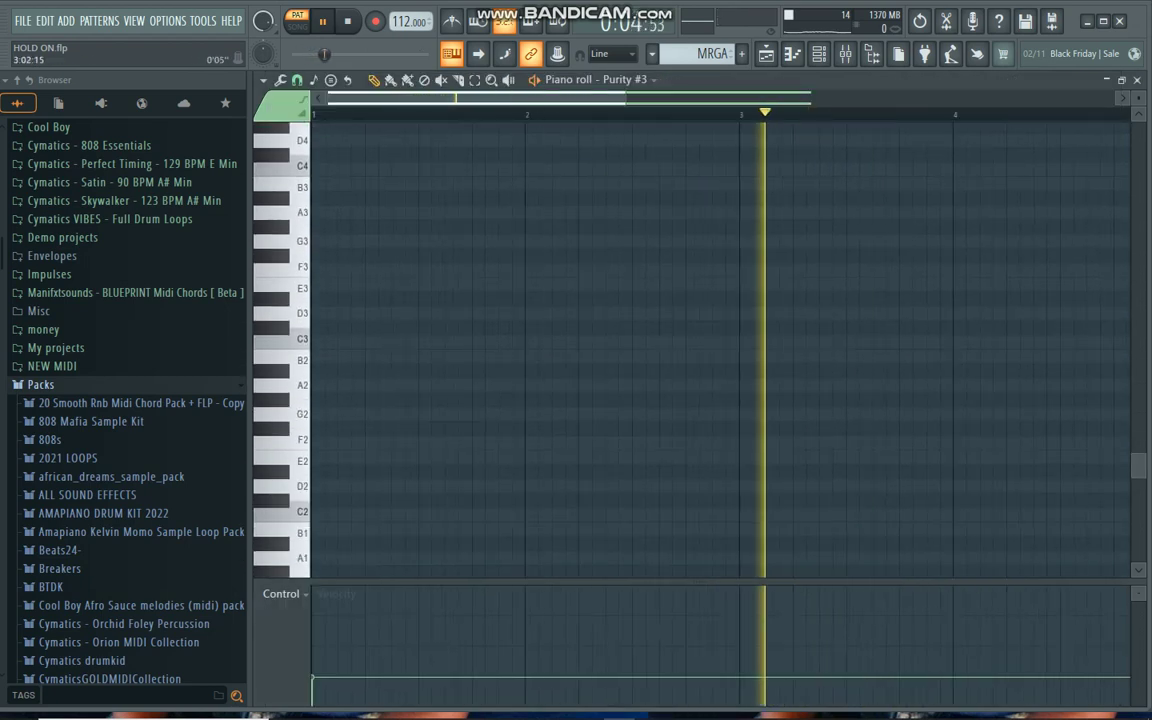
scroll(790, 250, up, 10)
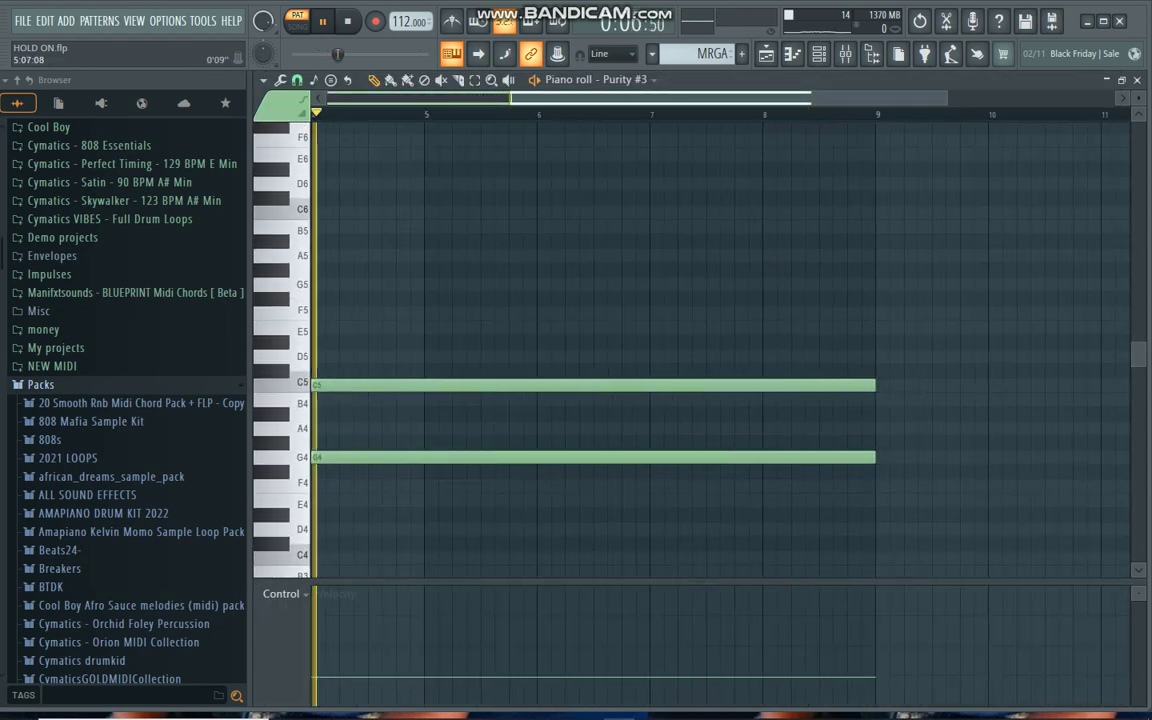
Switch to the BBBSS pattern and inspect its Overeffected and DEEP instruments from the channel rack
click(818, 53)
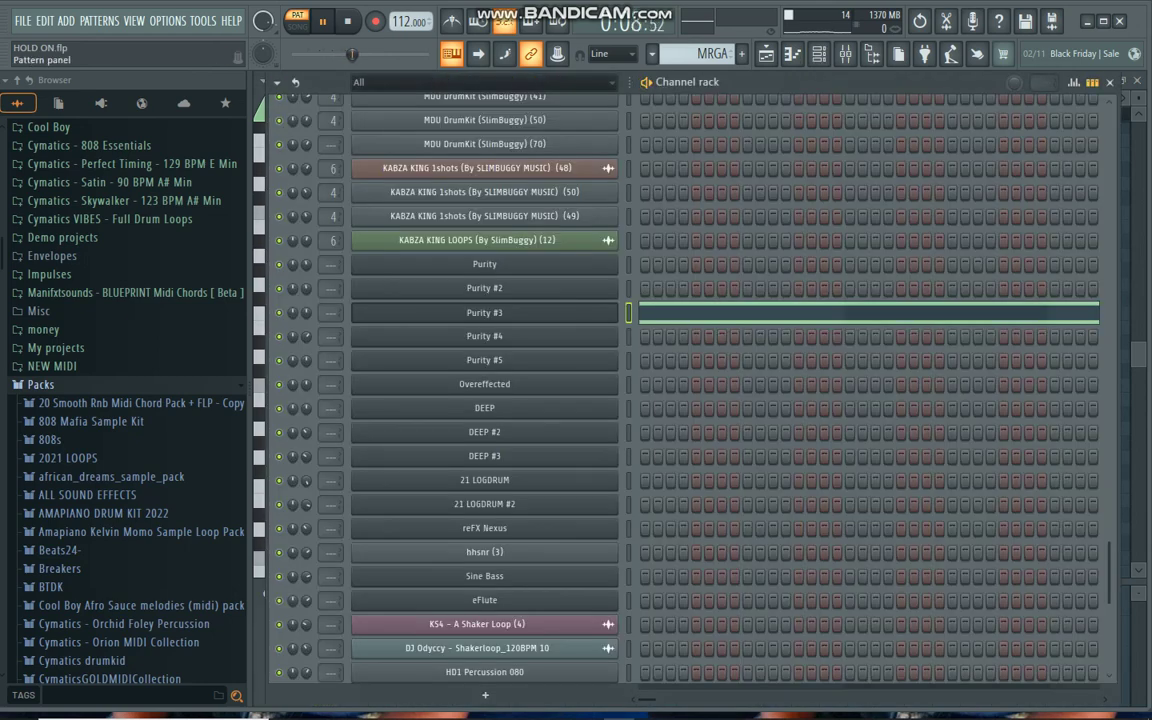
click(651, 53)
click(672, 210)
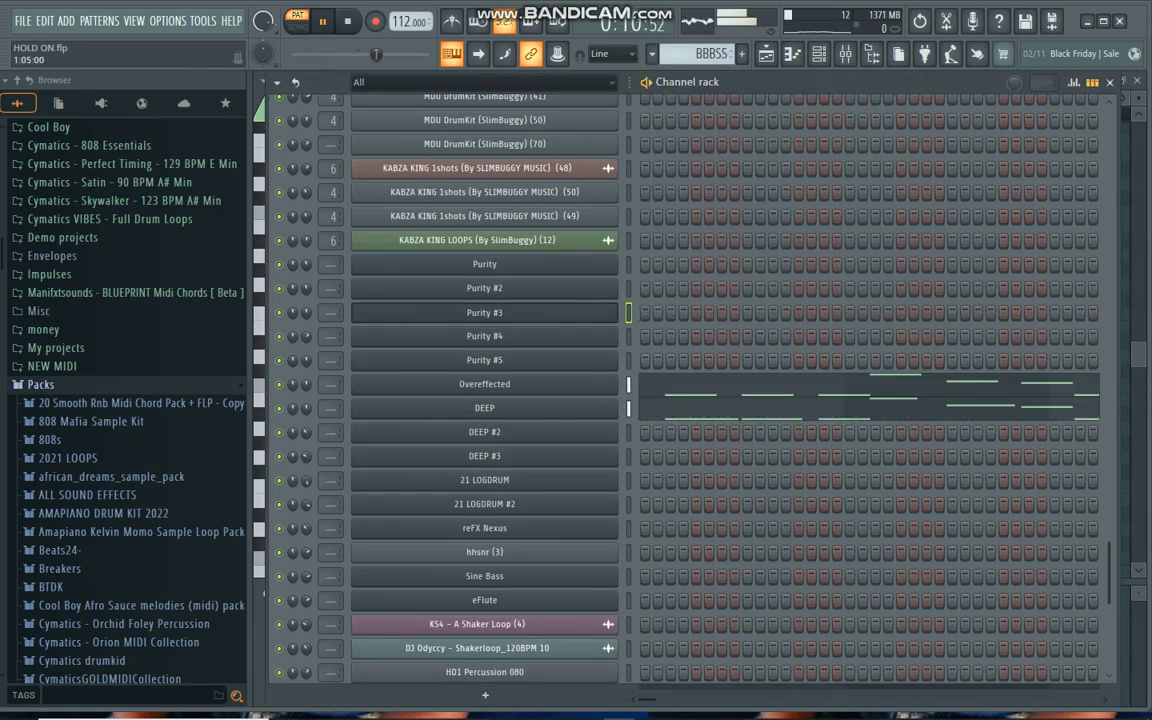
click(484, 384)
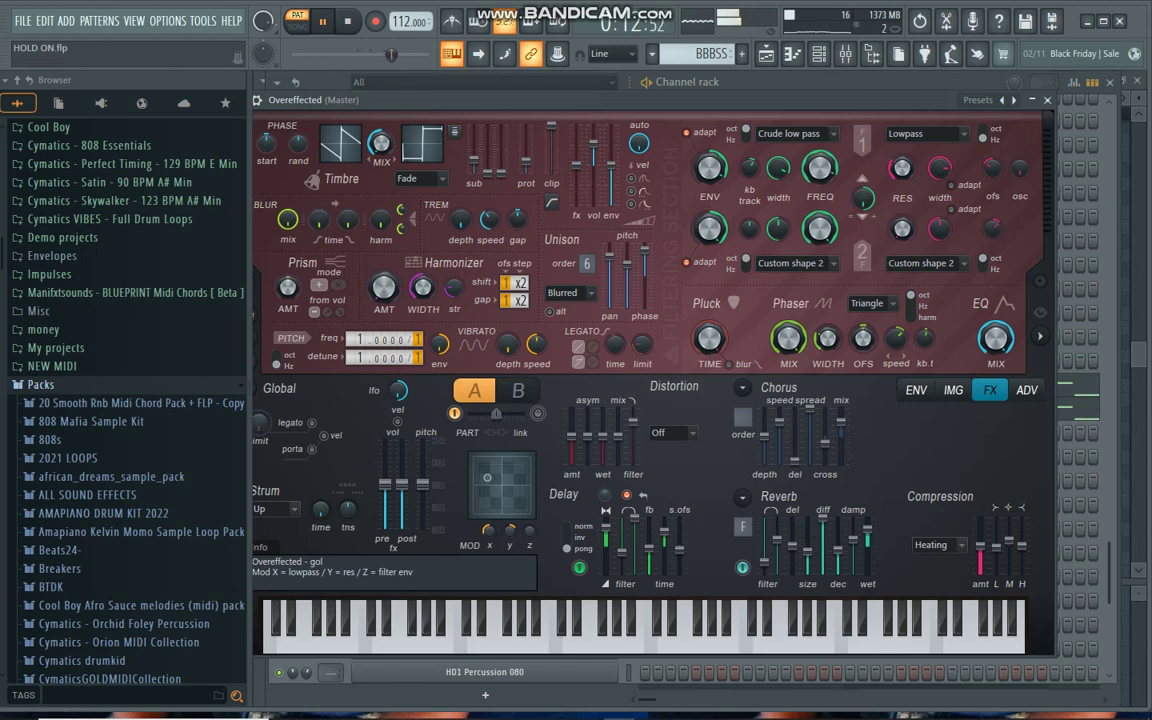
drag(600, 100, 654, 105)
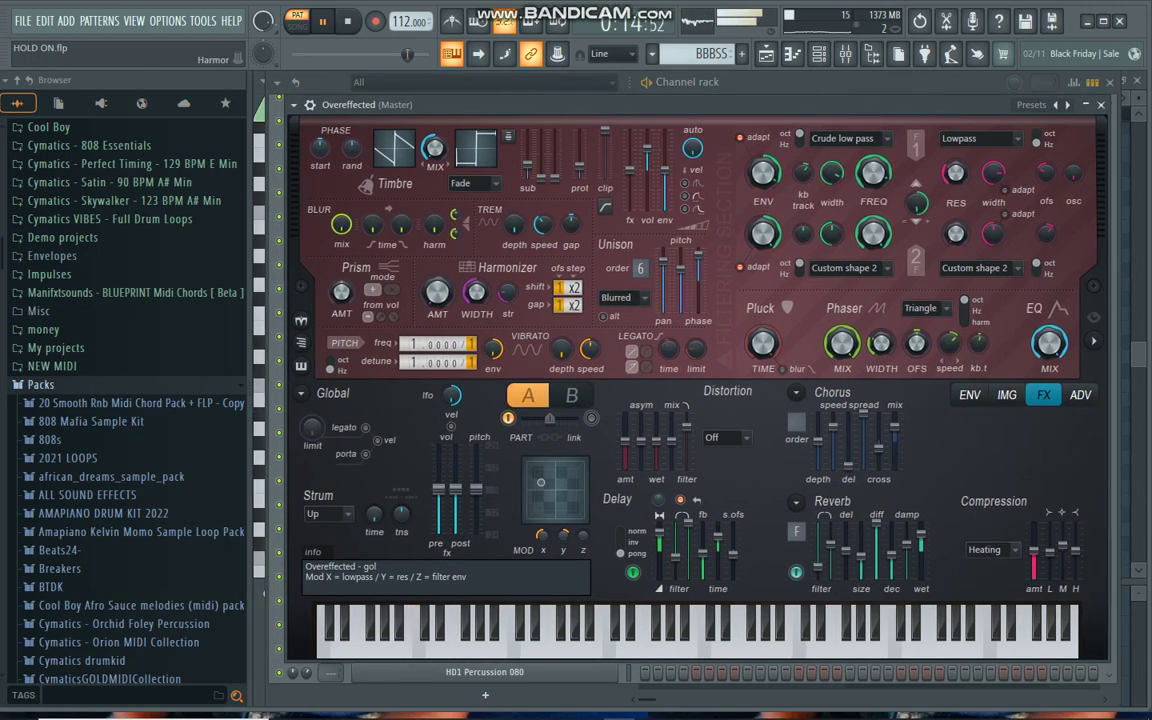
click(1101, 105)
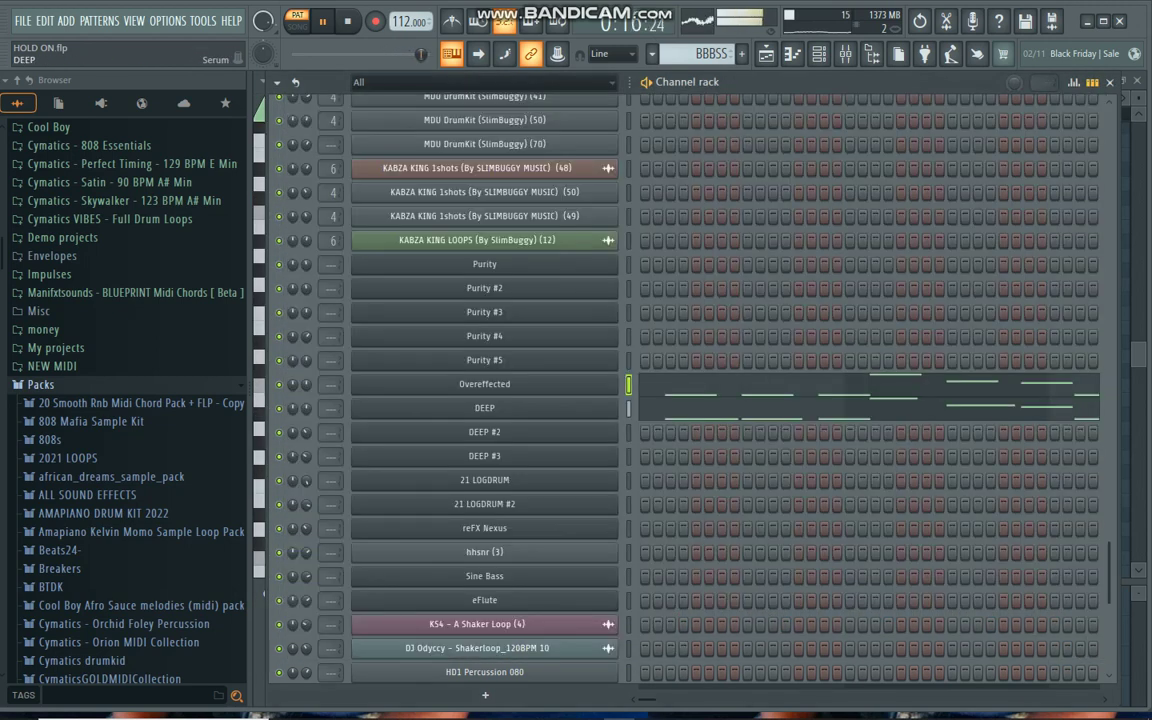
click(484, 408)
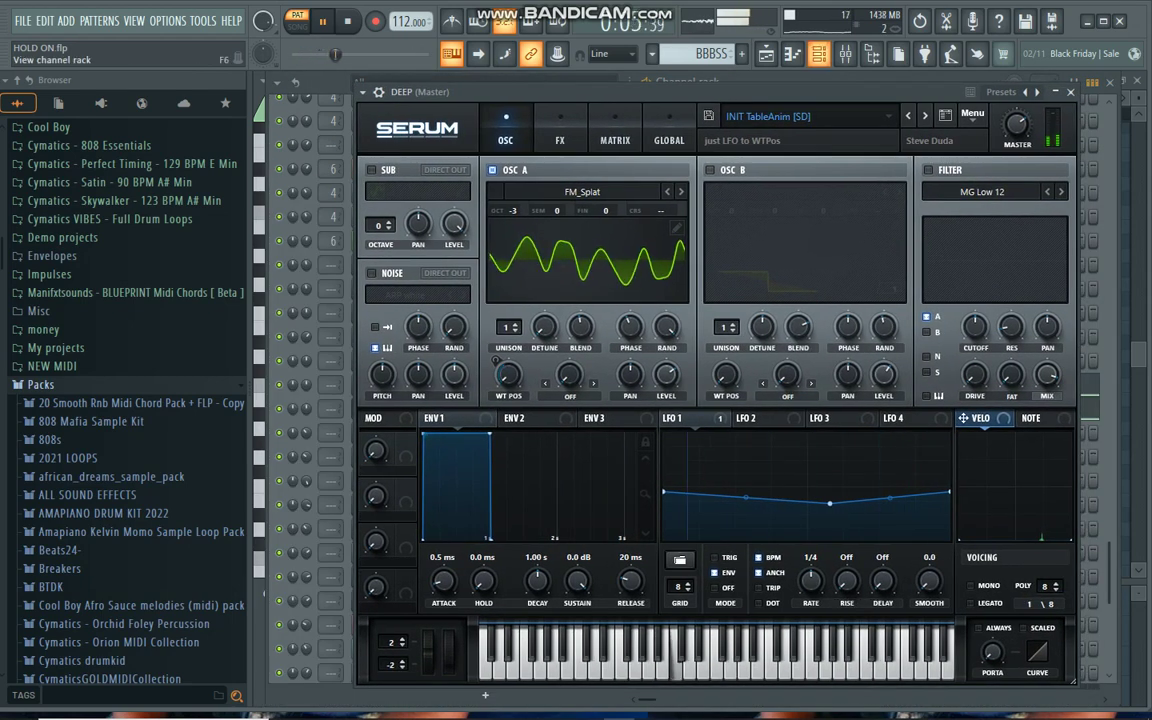
click(818, 53)
Switch to the PUR pattern and inspect its Purity #5 instrument, closing the plugin window when done
click(652, 53)
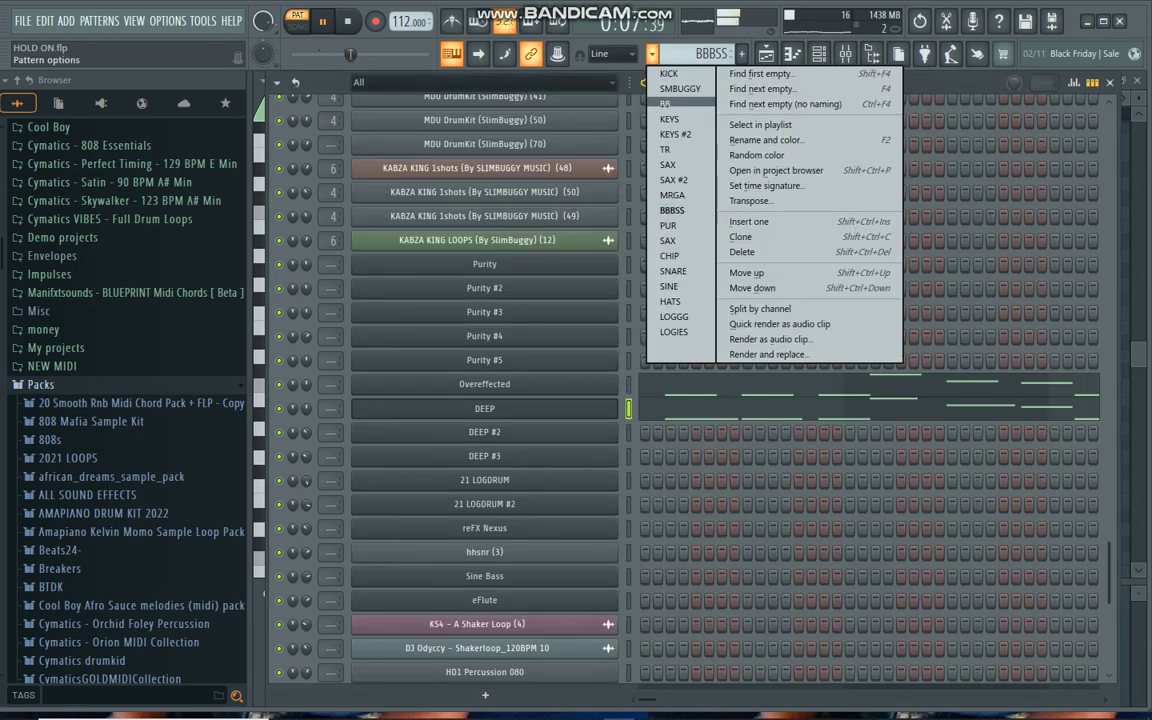
click(668, 225)
click(485, 360)
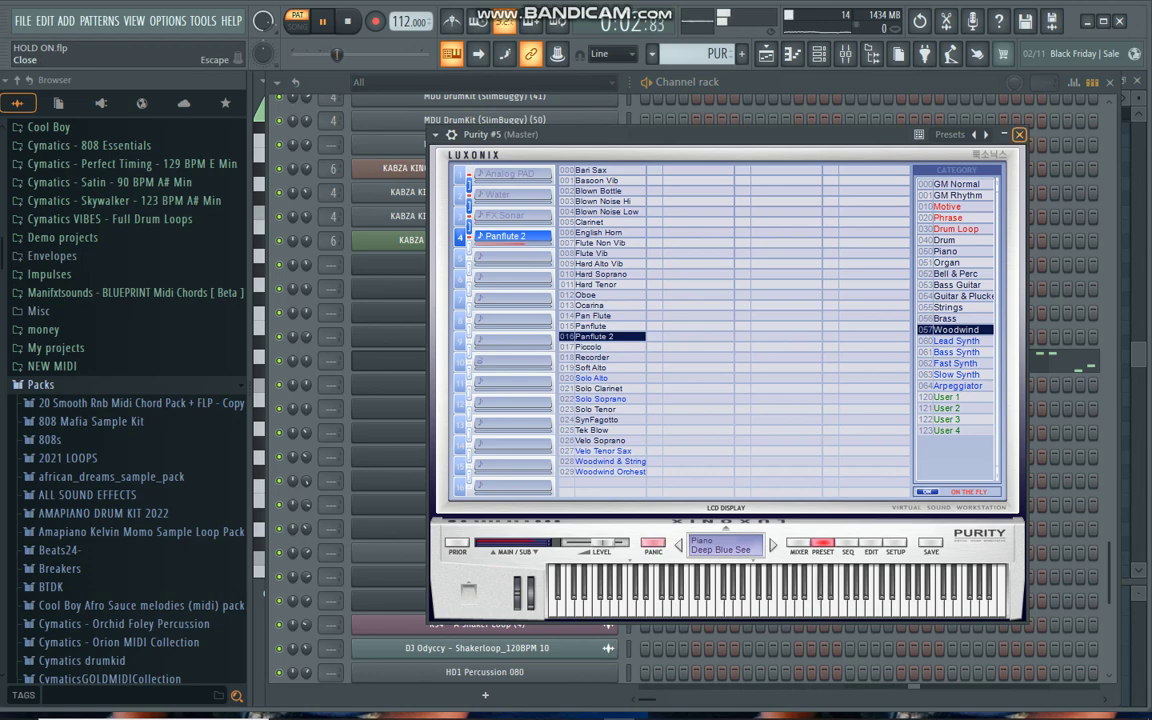
click(1019, 134)
Open the Purity #5 notes in the piano roll and examine the melody from the first bar
click(880, 360)
scroll(700, 330, up, 3)
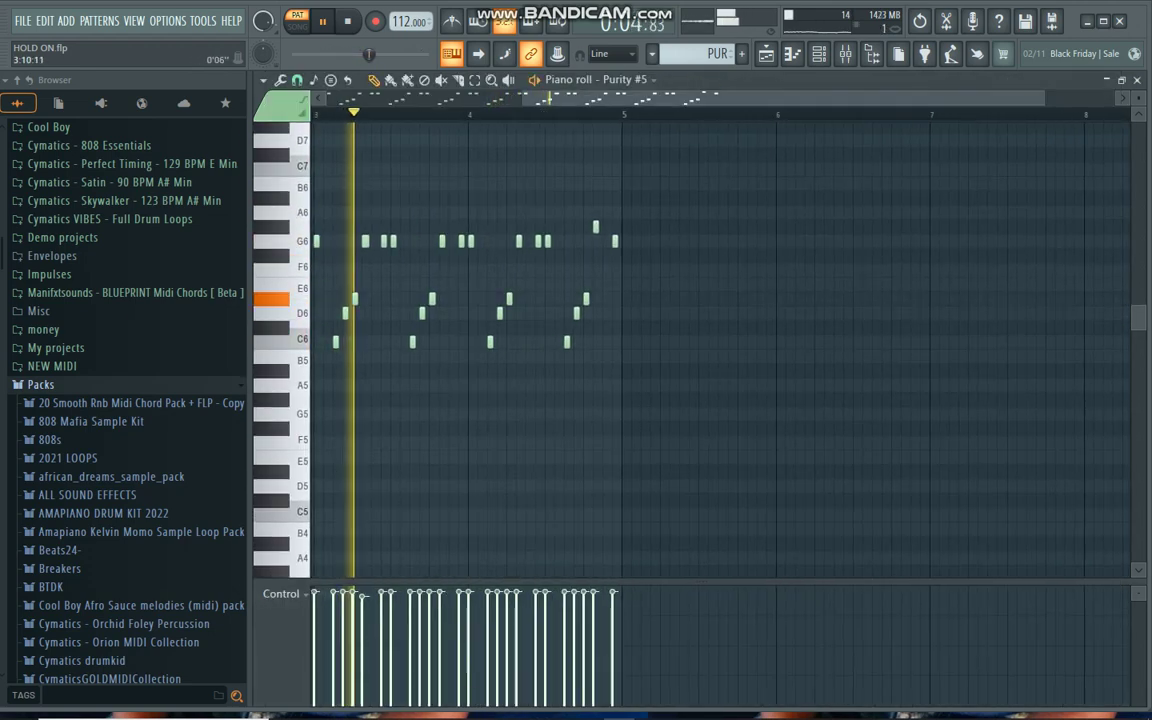
scroll(404, 330, up, 3)
scroll(430, 330, left, 4)
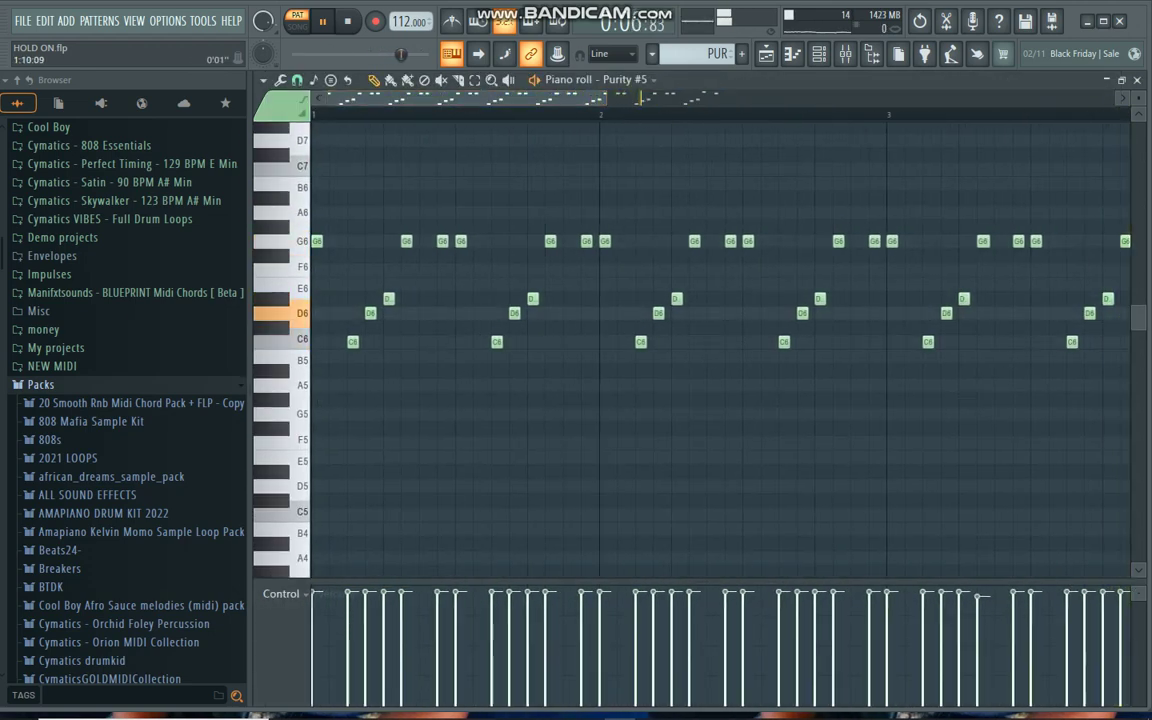
Switch to the second SAX pattern, listed after PUR, and look through its channels in the channel rack
click(651, 54)
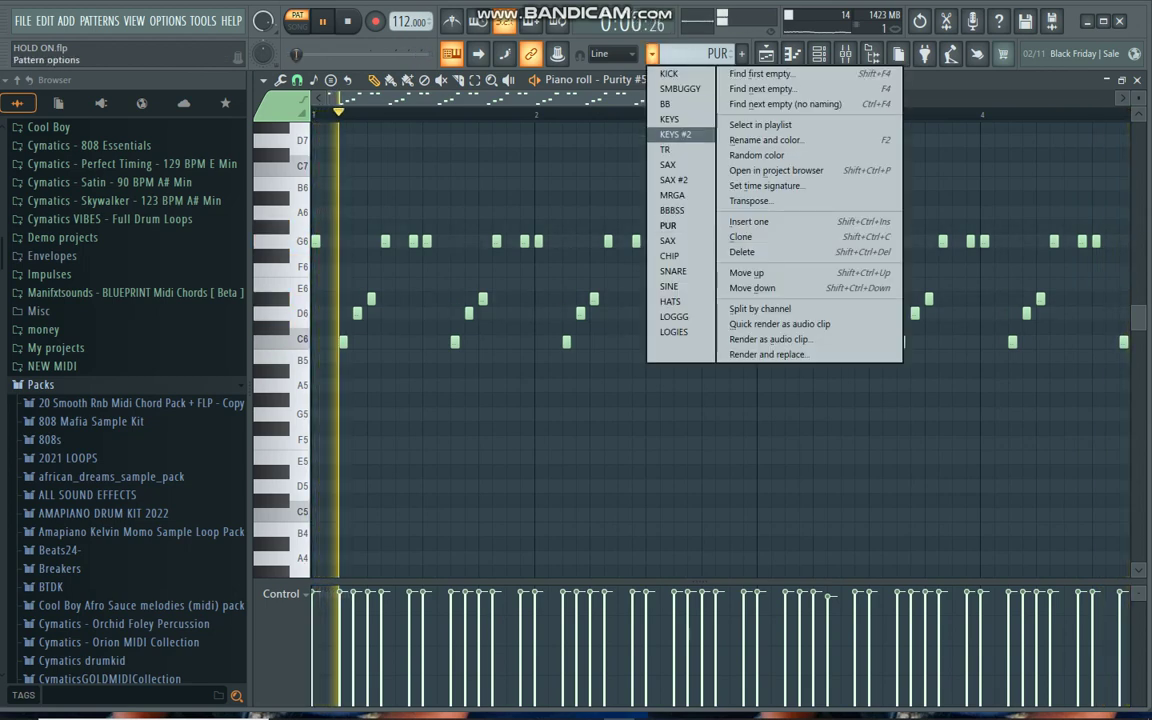
click(674, 271)
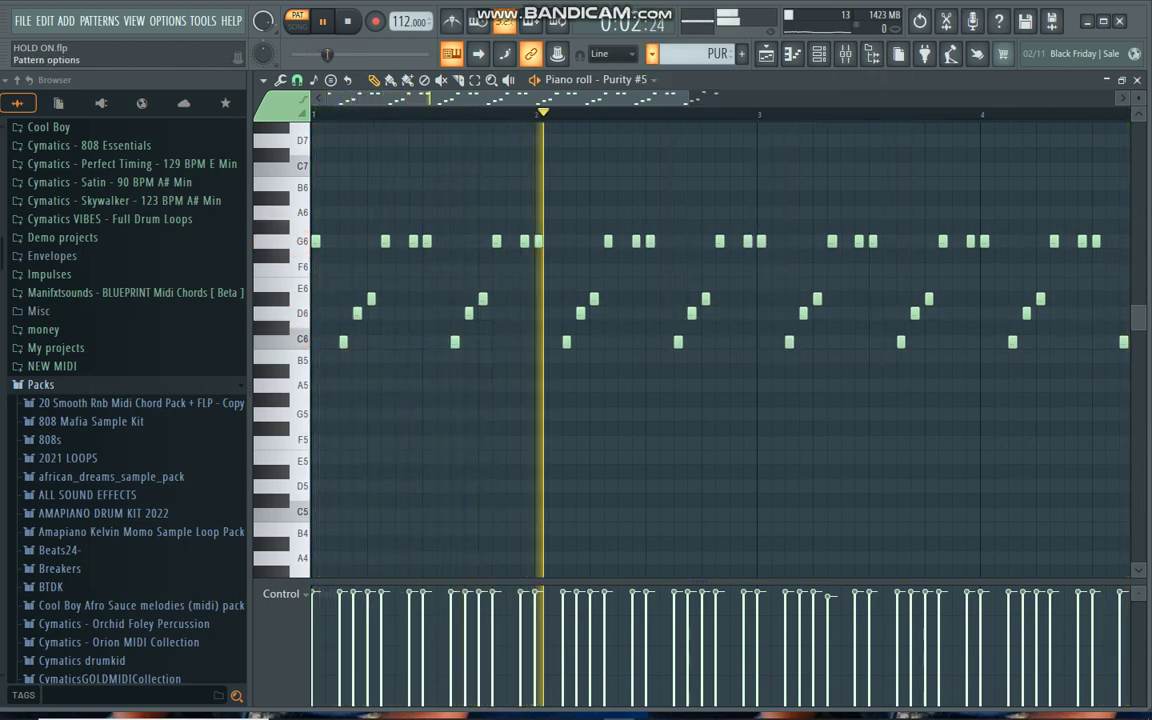
click(819, 54)
scroll(735, 400, down, 3)
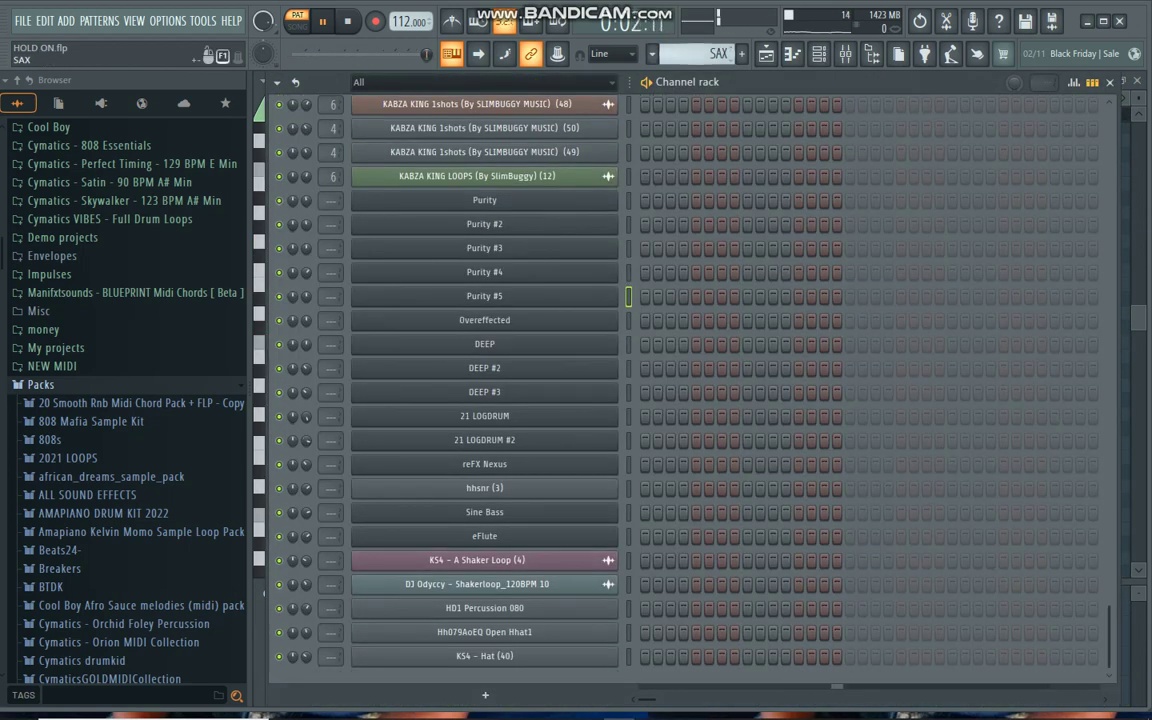
Switch to the CHIP pattern and open its reFX Nexus instrument
click(652, 54)
click(674, 255)
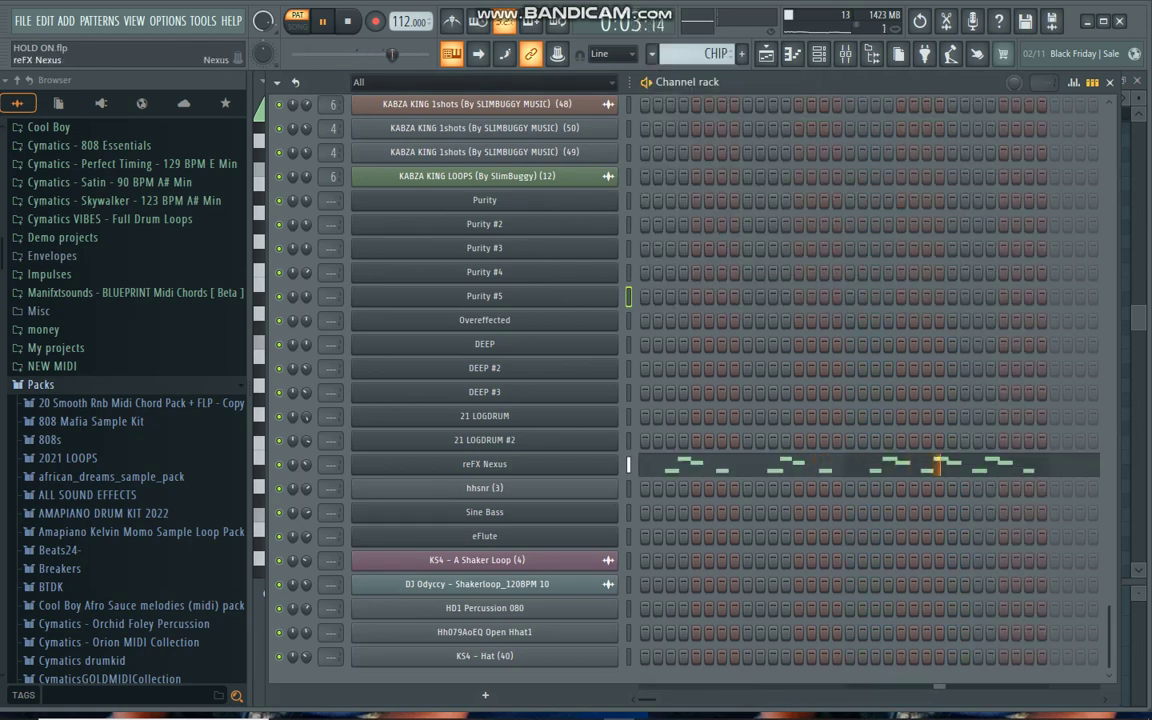
click(485, 464)
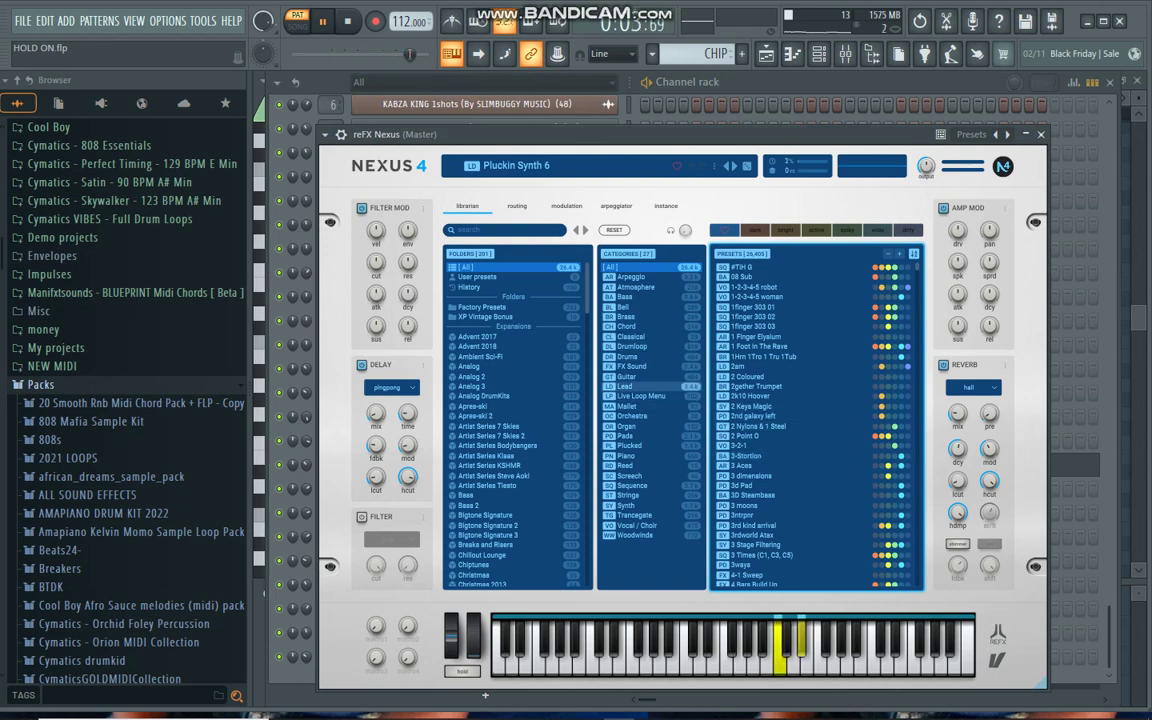
Filter the Nexus presets by the Lead category and choose the 646 preset
click(640, 386)
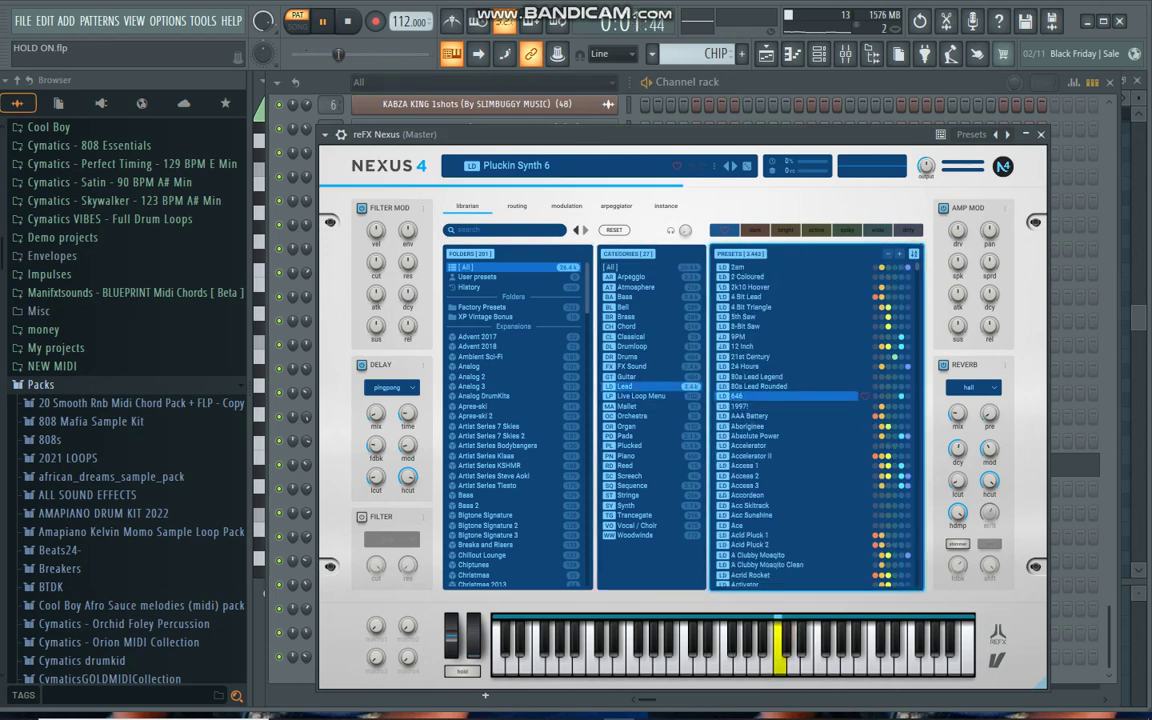
click(760, 396)
Look at the mixer's tracks and the master effects, and return to the channel rack
click(845, 53)
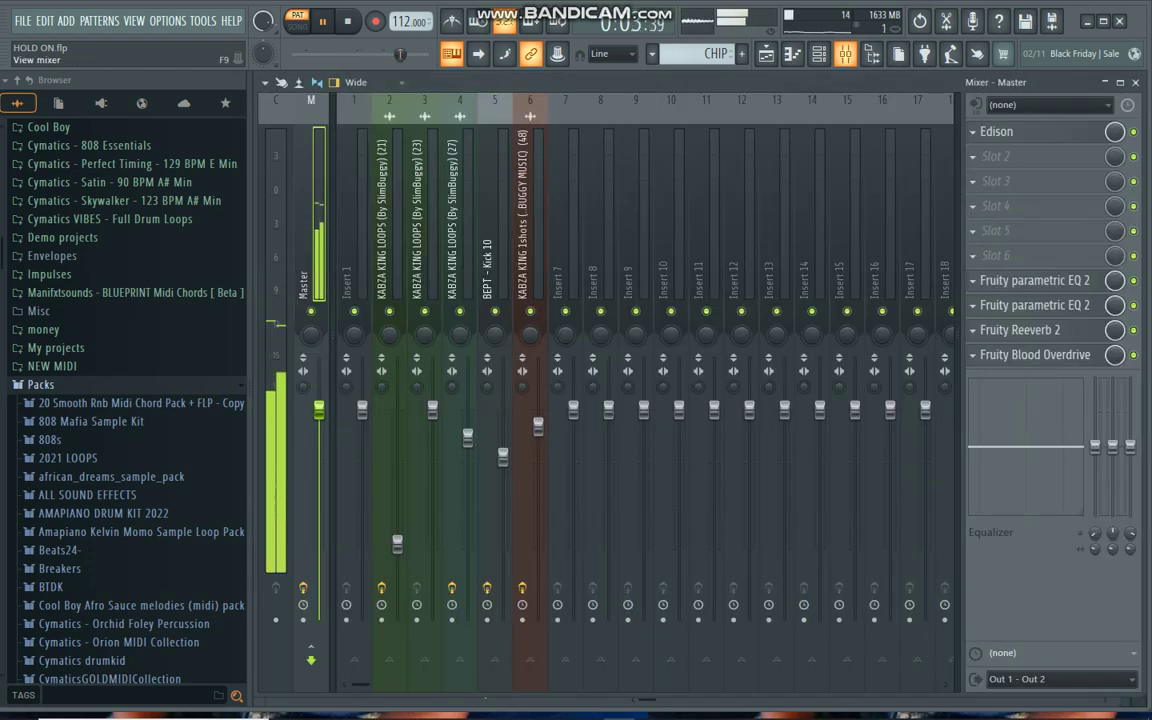
click(845, 53)
click(819, 53)
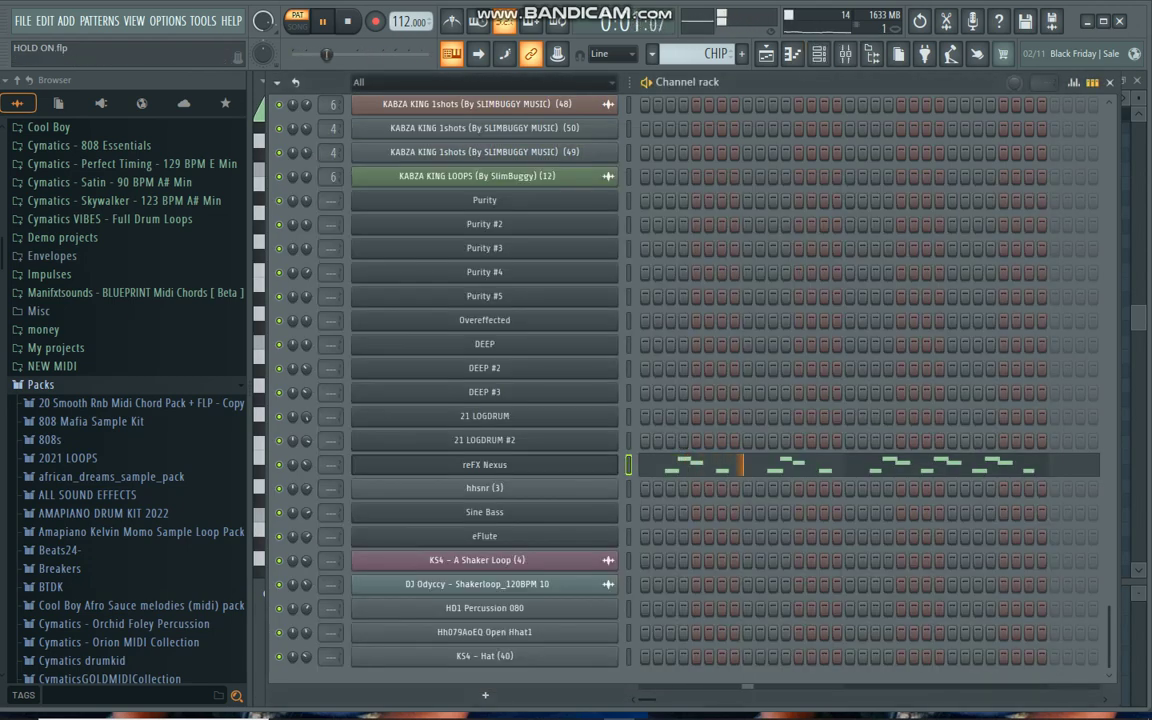
Look at the mixer again, and view the CHIP pattern's reFX Nexus notes in the piano roll
click(845, 53)
click(845, 53)
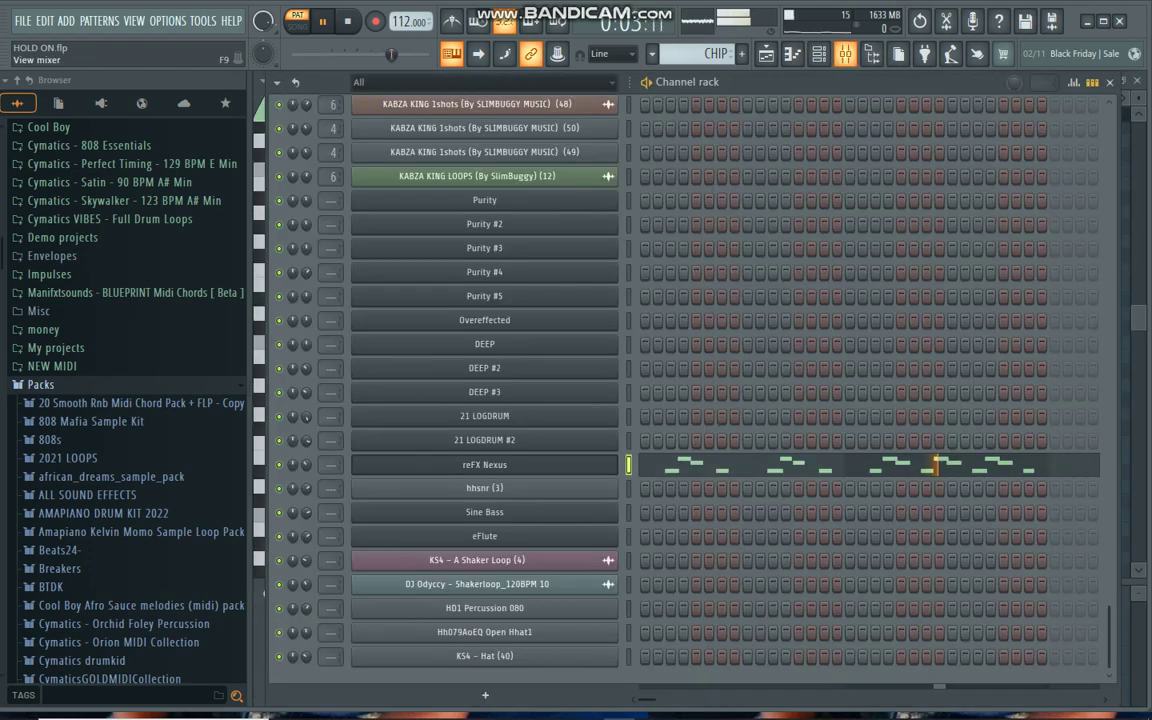
click(845, 53)
click(845, 53)
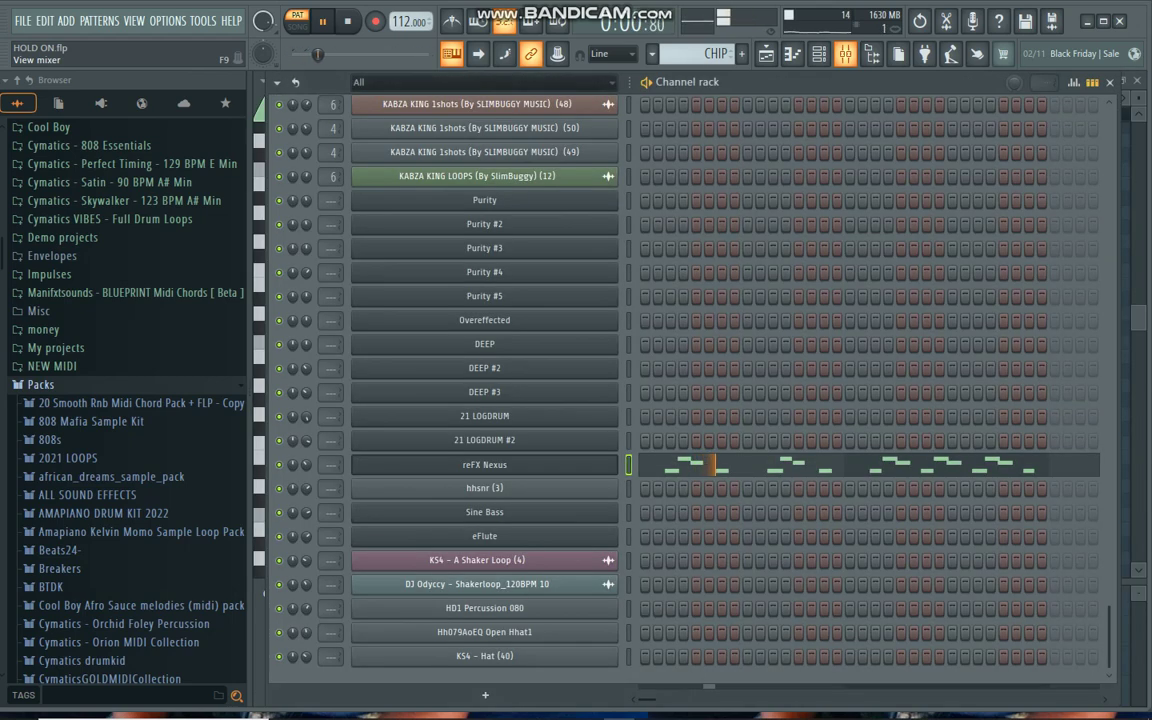
click(651, 53)
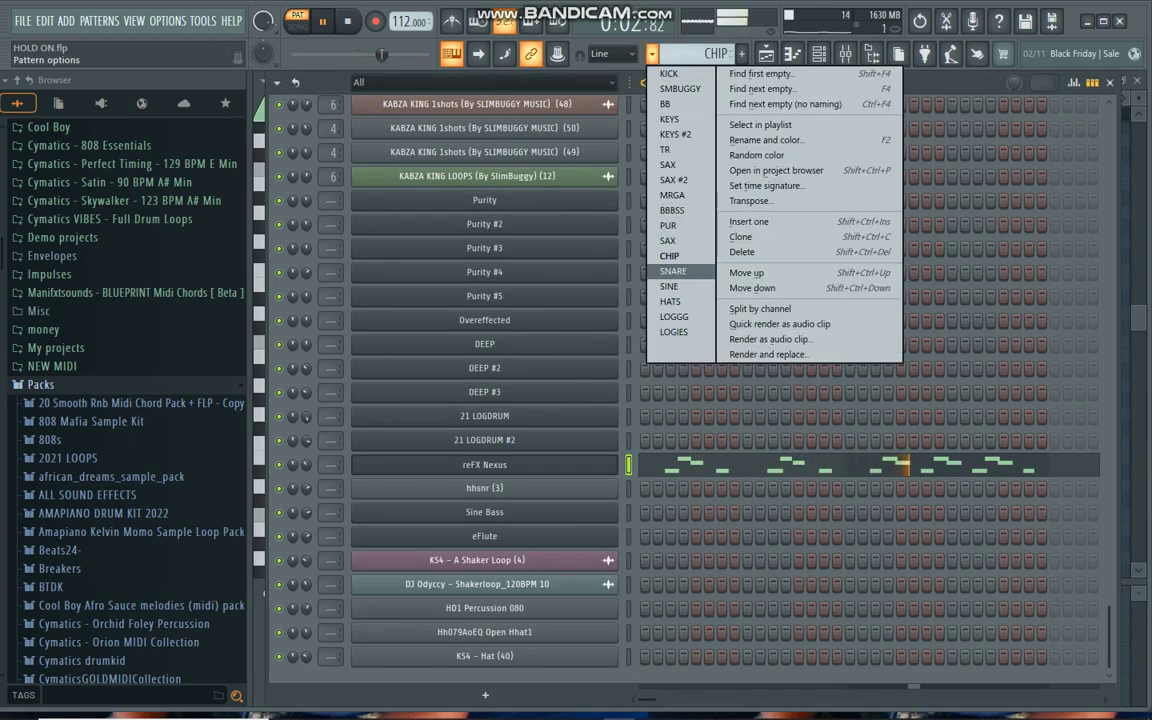
click(698, 465)
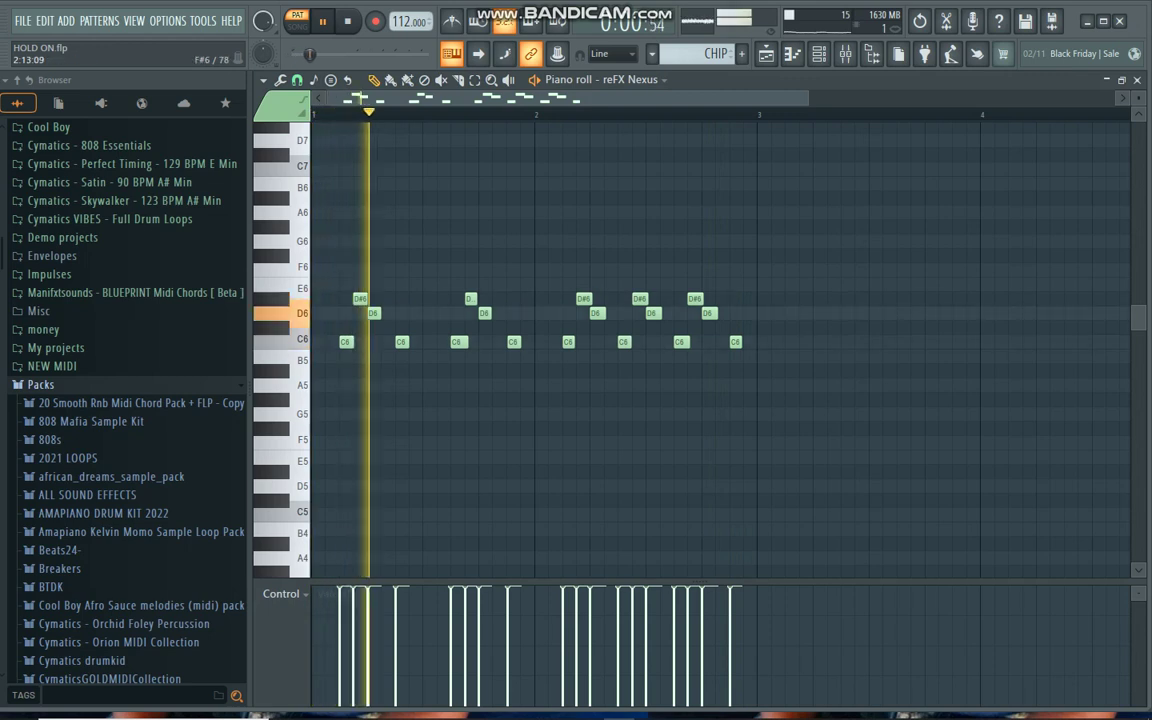
key(F6)
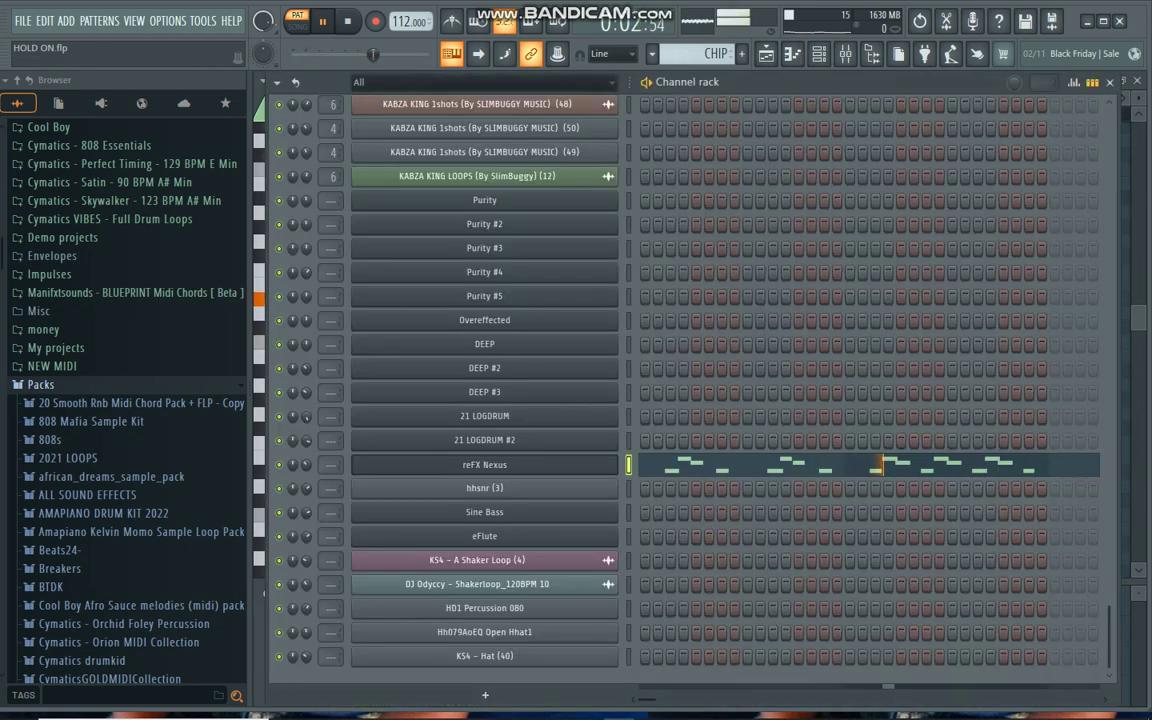
Switch to the SNARE pattern and look at the sampler settings of its hhsnr (3) channel
click(651, 53)
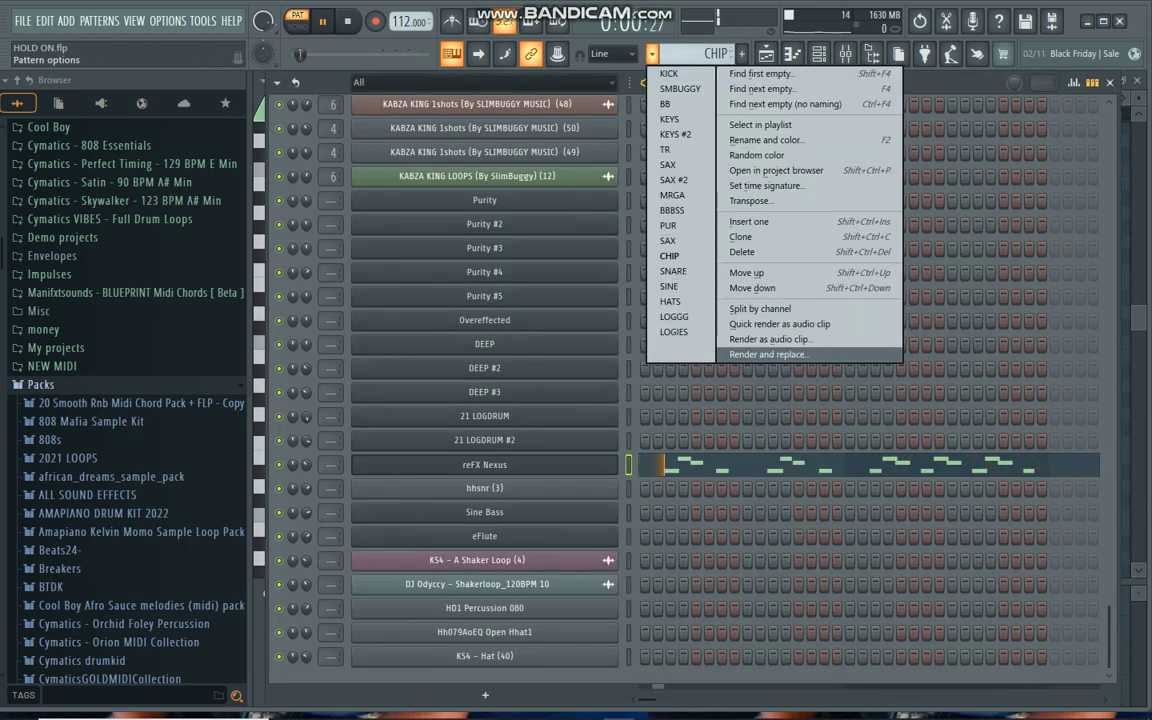
key(Up)
key(Up)
key(Down)
key(Return)
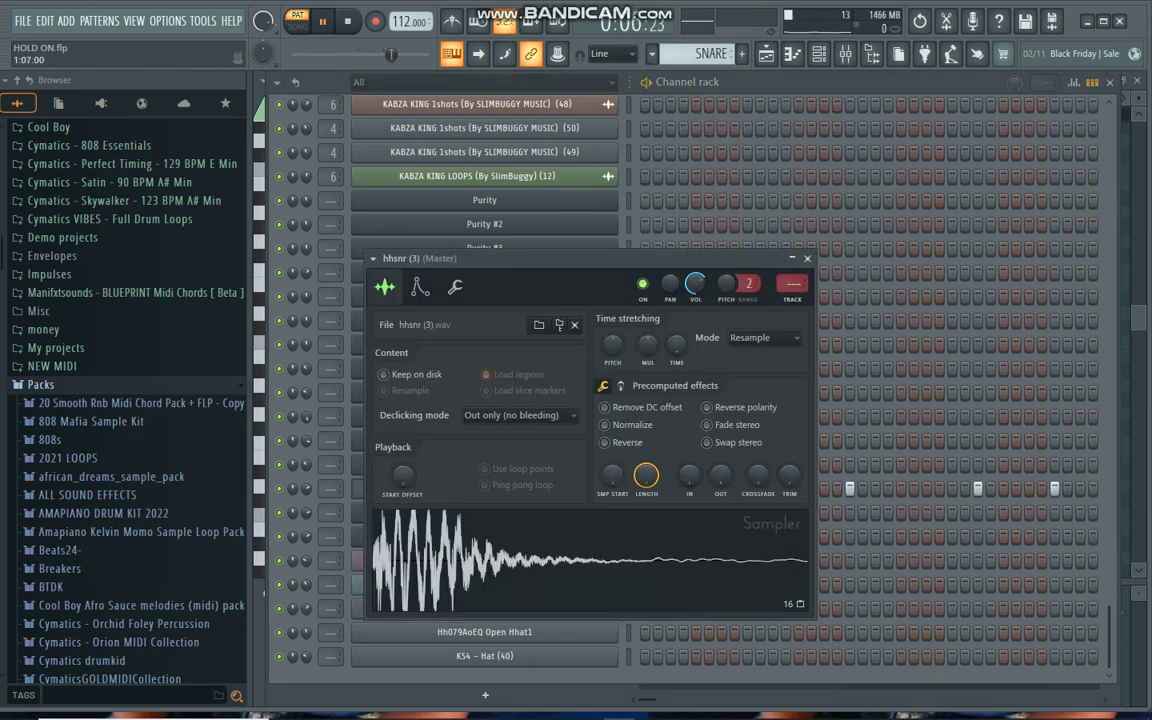
key(Escape)
Switch to the SINE pattern and view the whole Serum instrument on its DEEP #2 channel
click(652, 54)
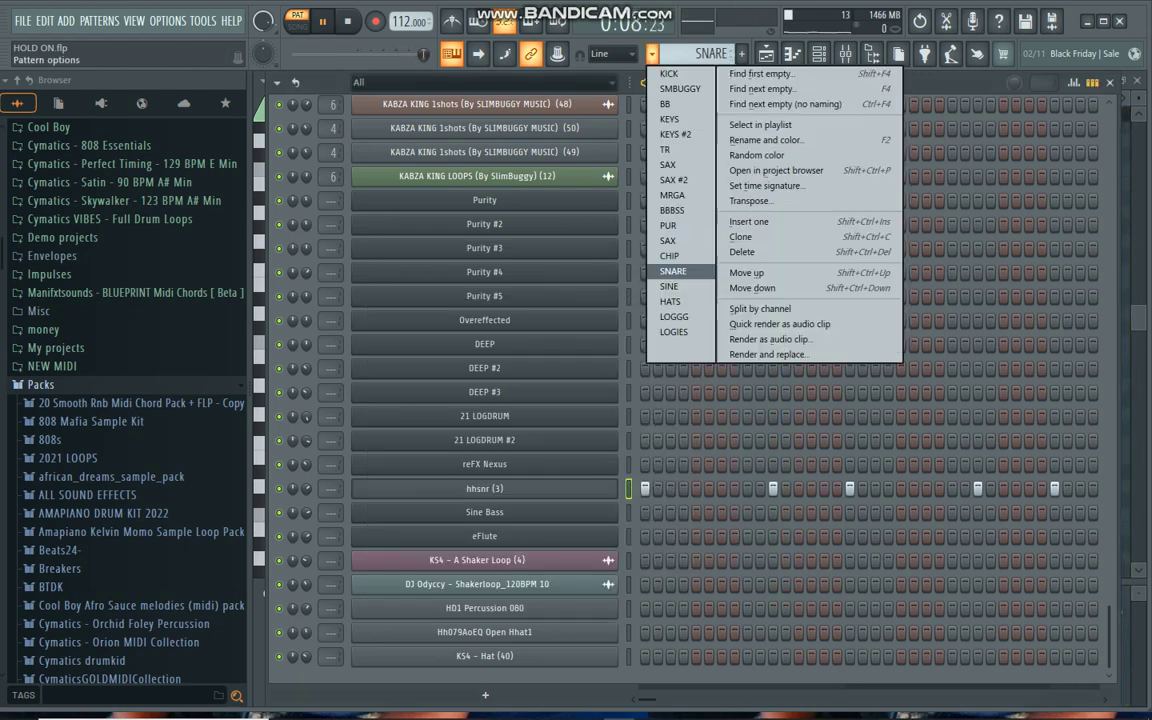
click(668, 285)
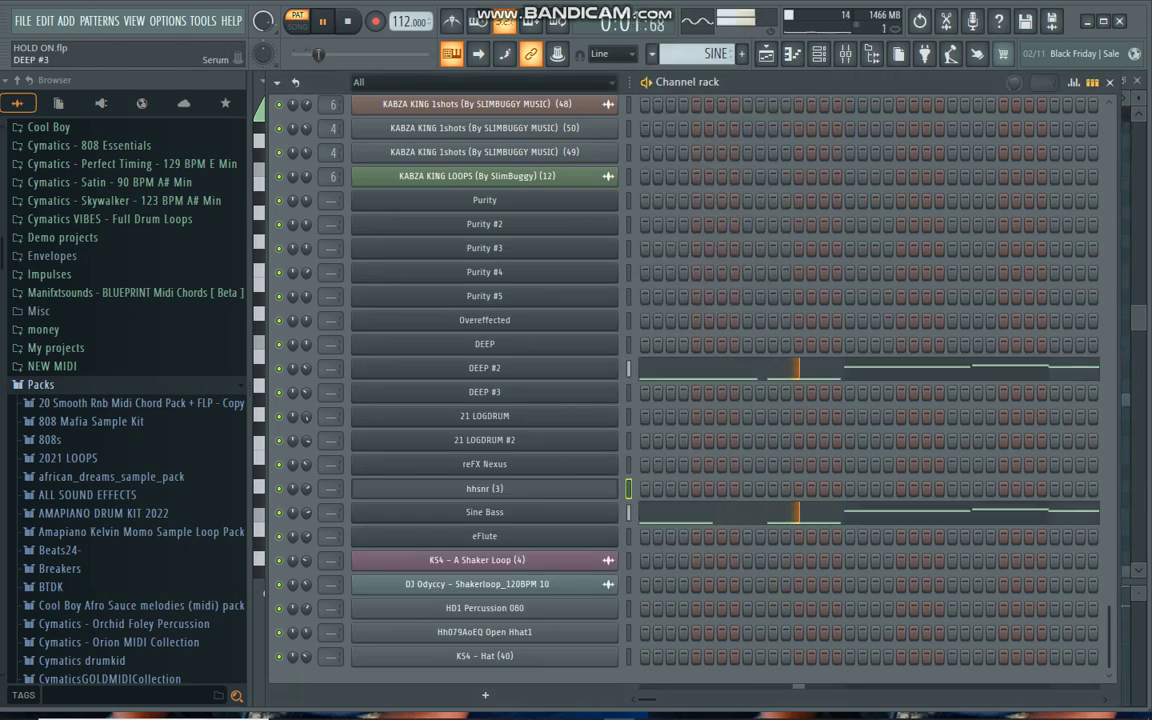
click(485, 368)
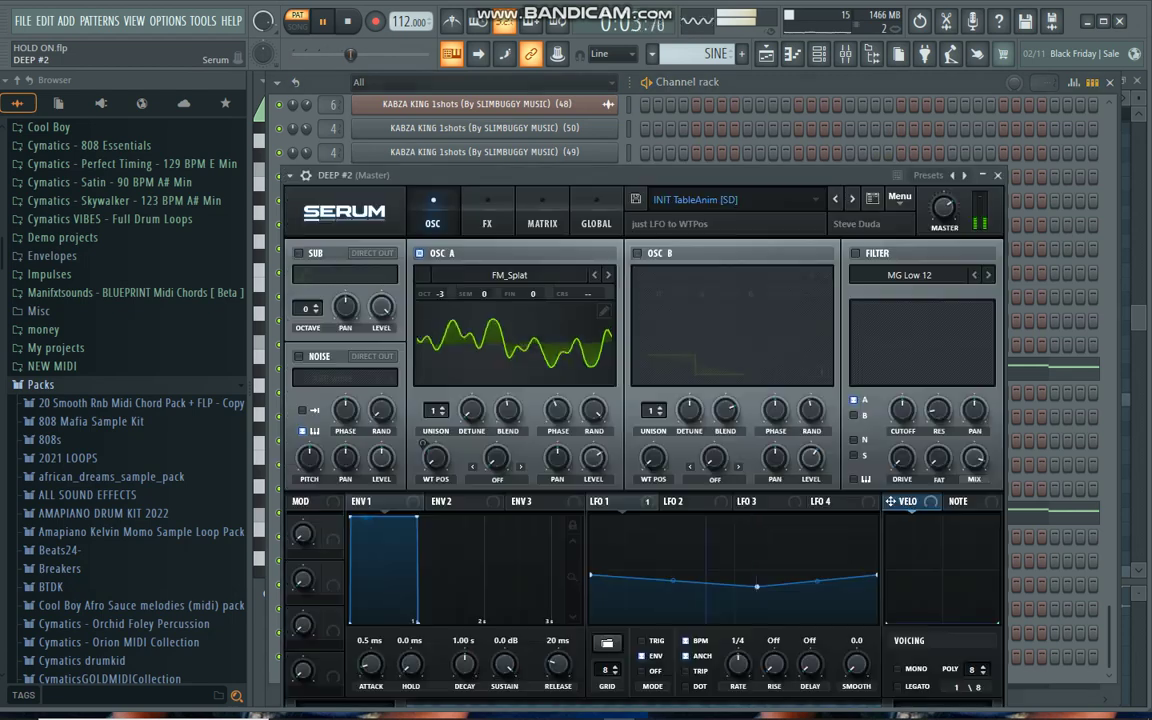
drag(560, 175, 577, 91)
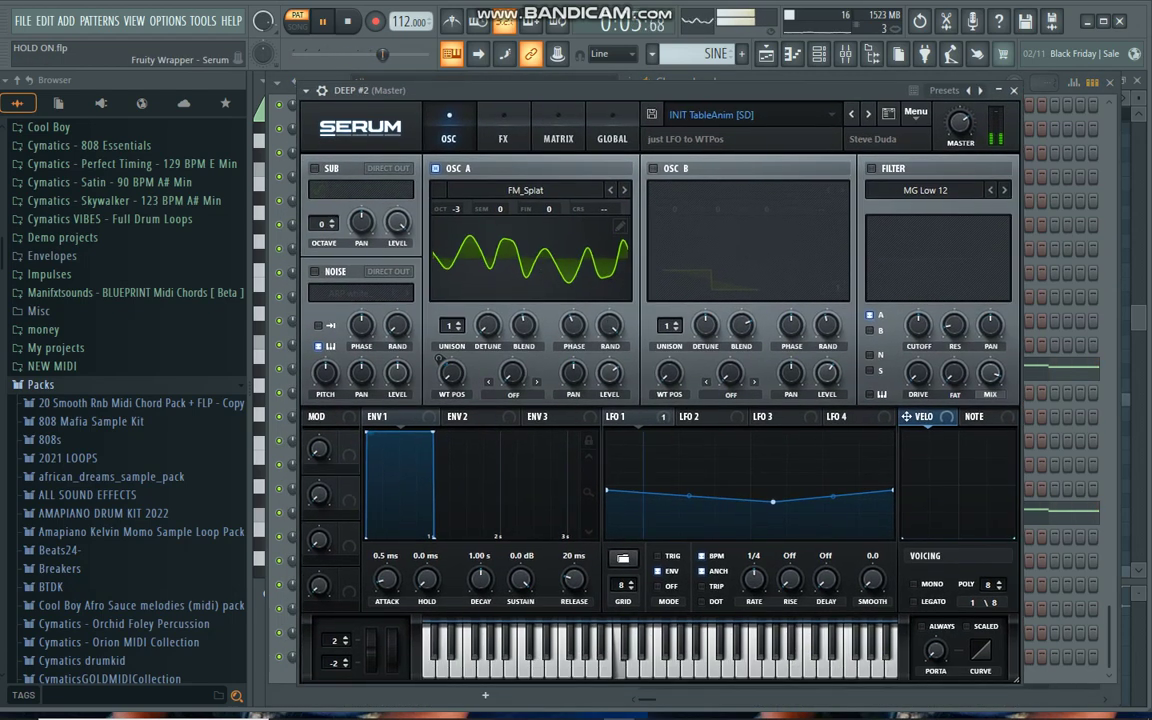
drag(1016, 679, 987, 658)
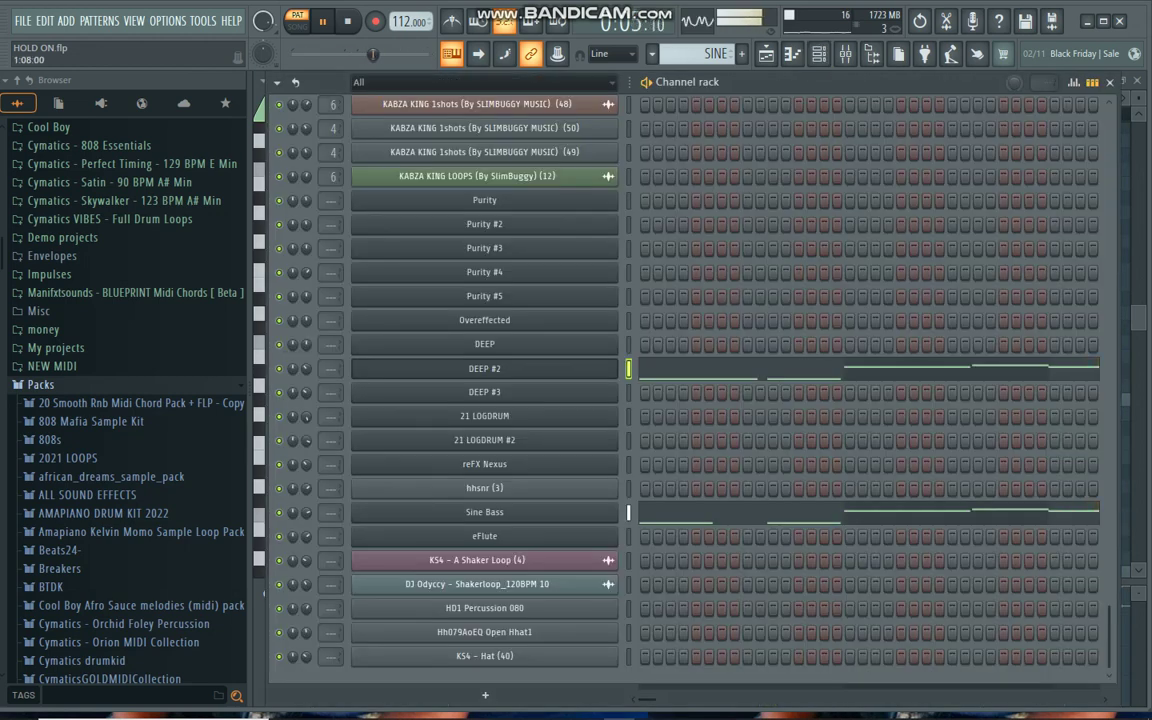
Look at the Sine Bass instrument and its notes in the piano roll, and return to the channel rack
click(484, 512)
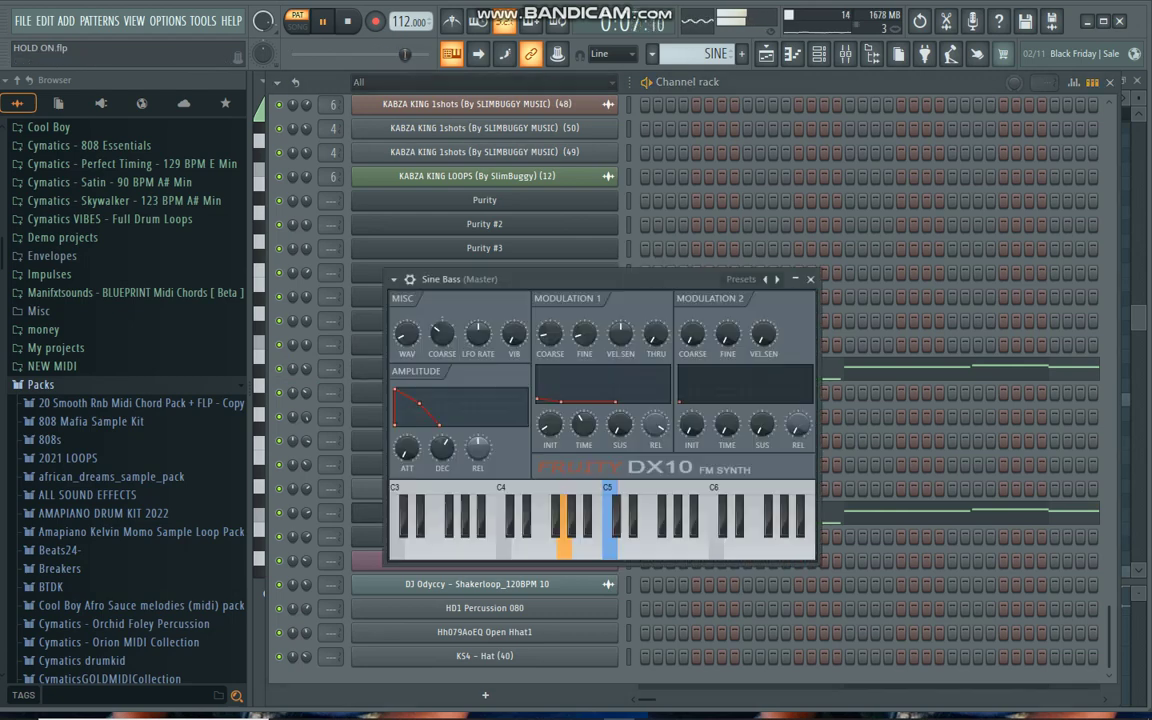
click(868, 512)
scroll(787, 424, down, 2)
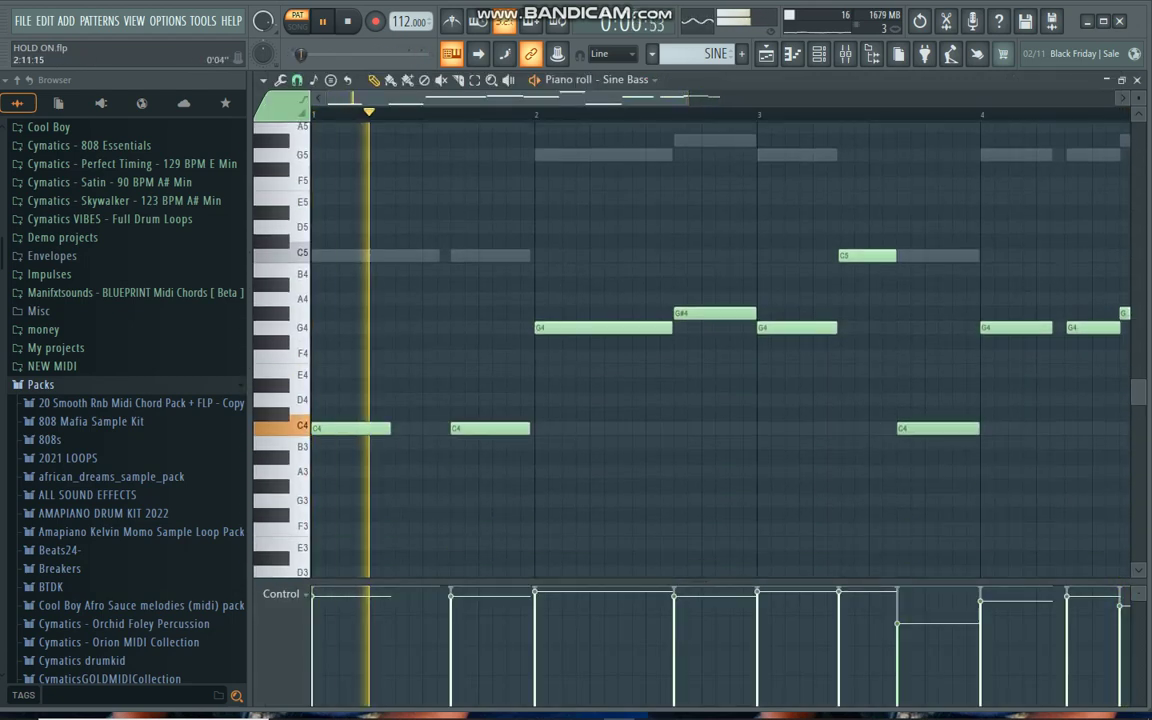
scroll(680, 400, down, 2)
click(819, 54)
click(845, 53)
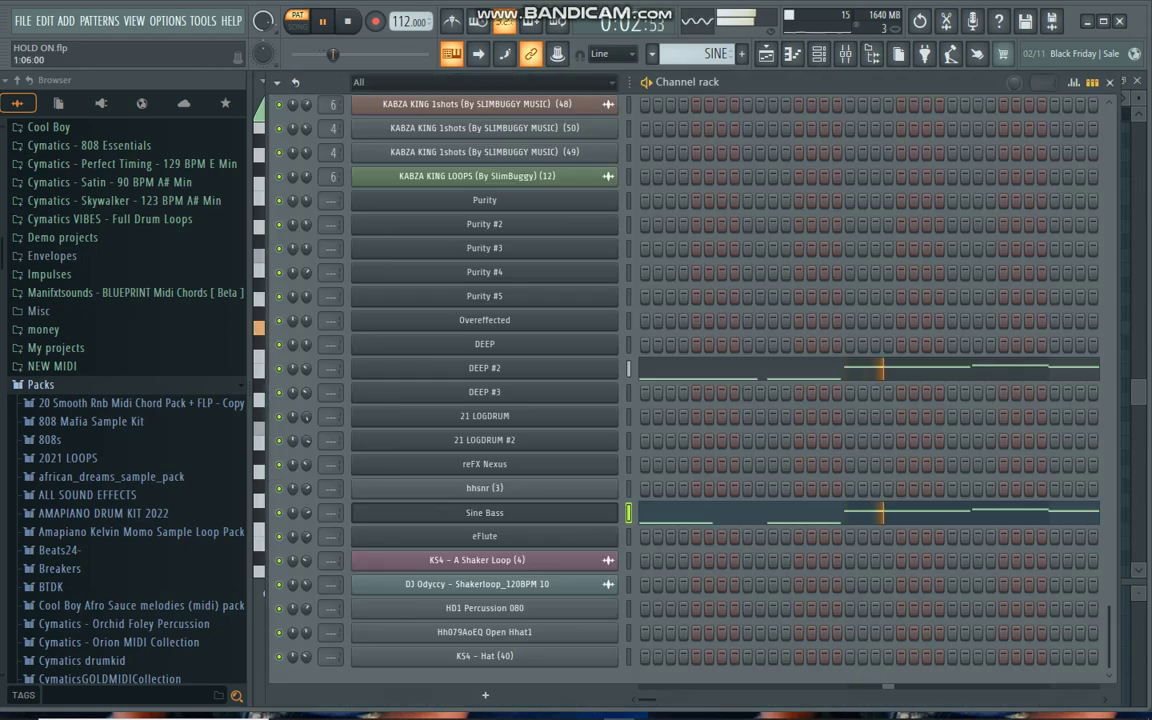
Look at the channels used by the HATS pattern, and switch to the LOGGG pattern
click(651, 53)
click(670, 301)
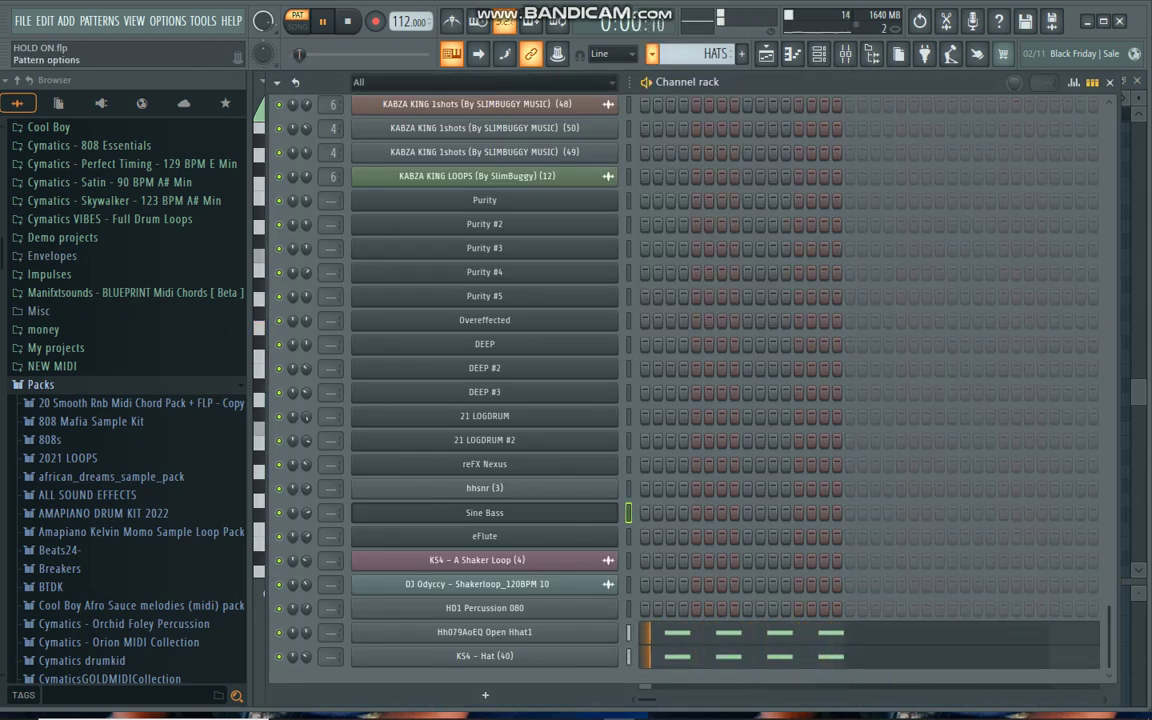
click(651, 53)
click(673, 316)
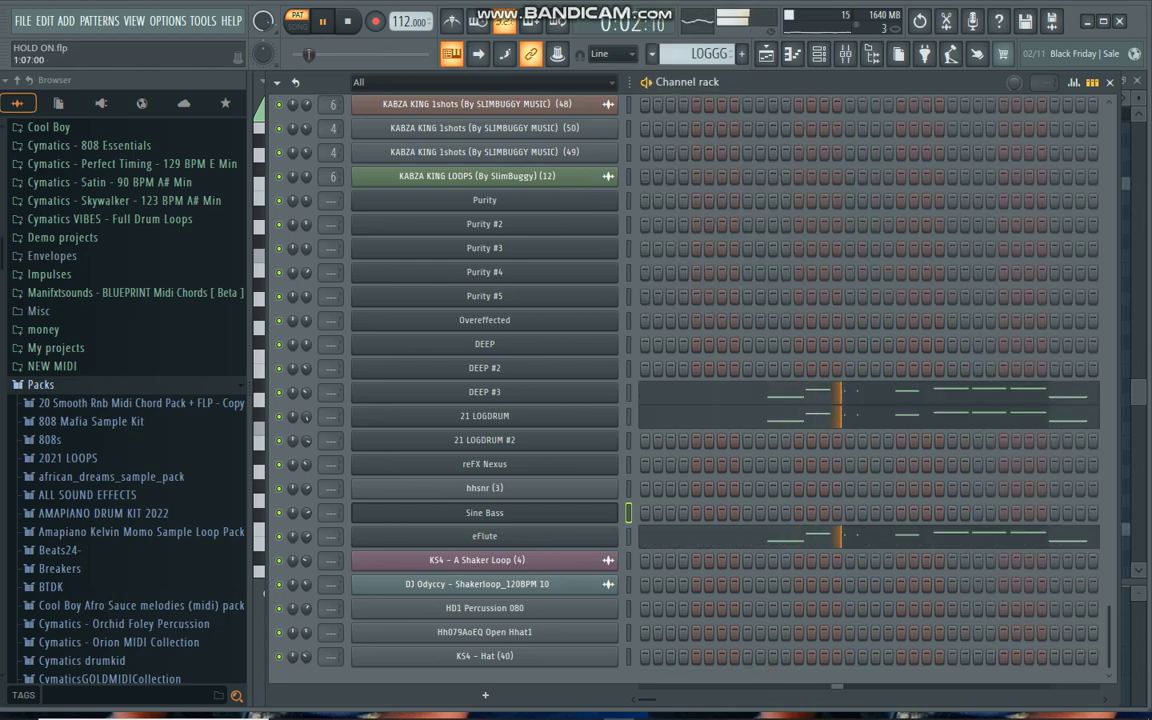
View the instruments on the LOGGG pattern's DEEP #3 and 21 LOGDRUM channels
click(484, 391)
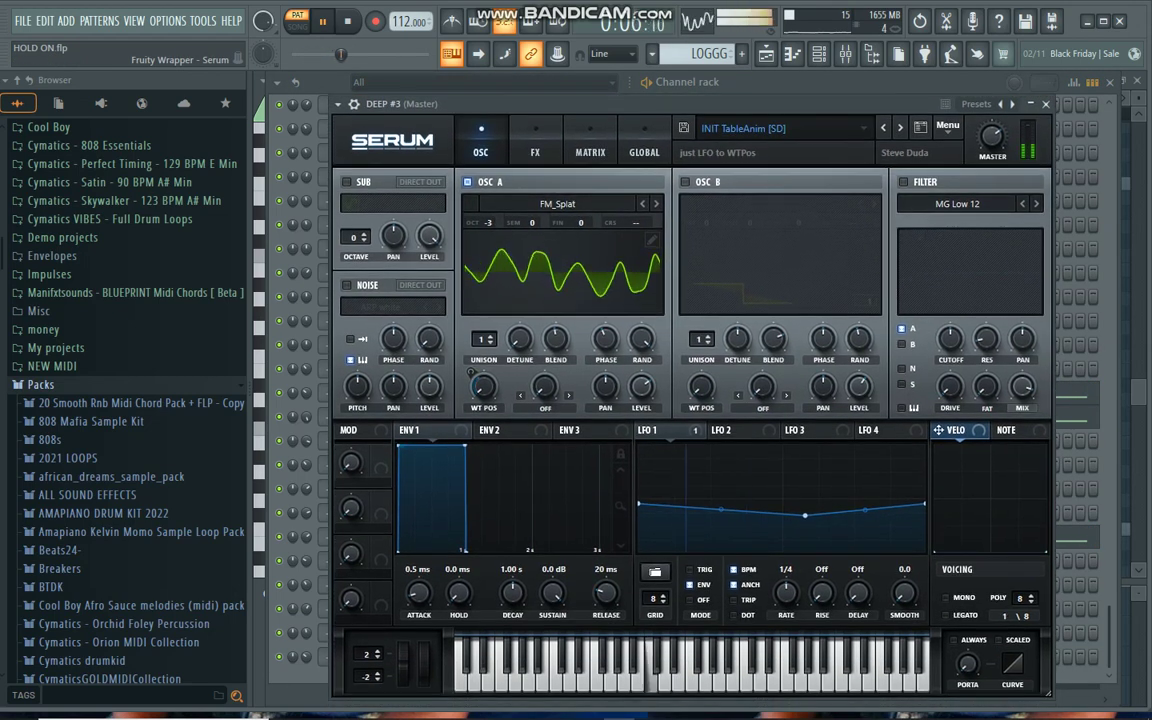
click(1046, 105)
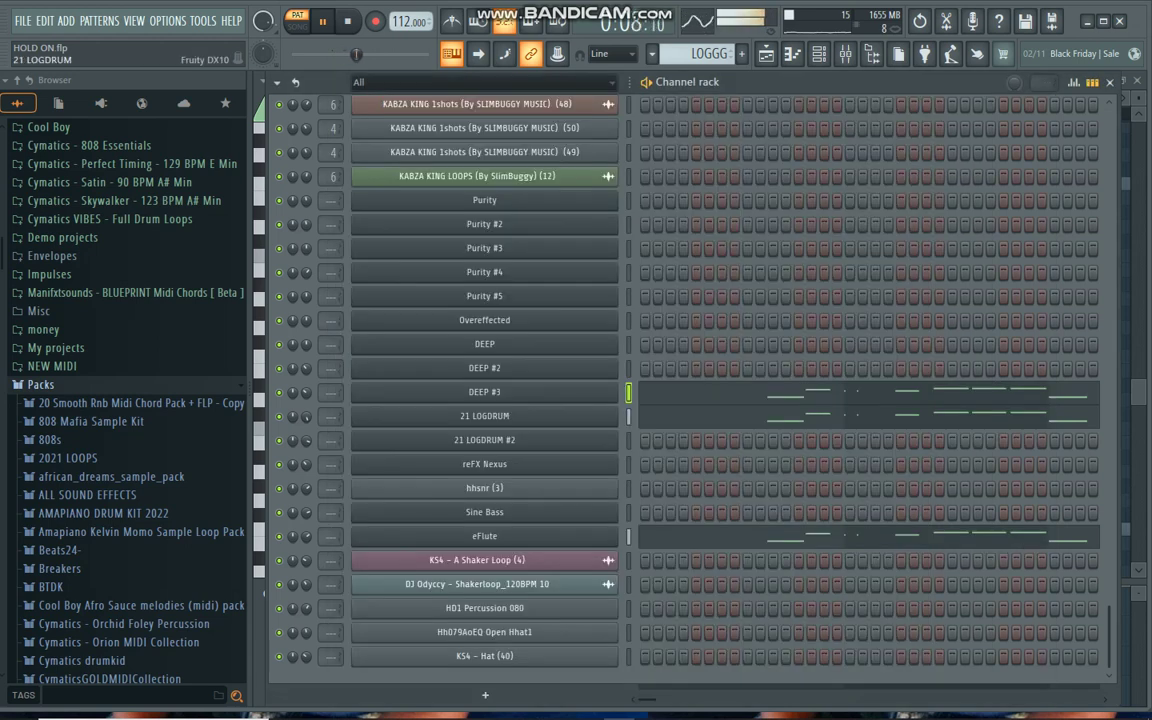
click(484, 415)
Examine the 21 LOGDRUM notes in the piano roll and return to the channel rack
click(804, 415)
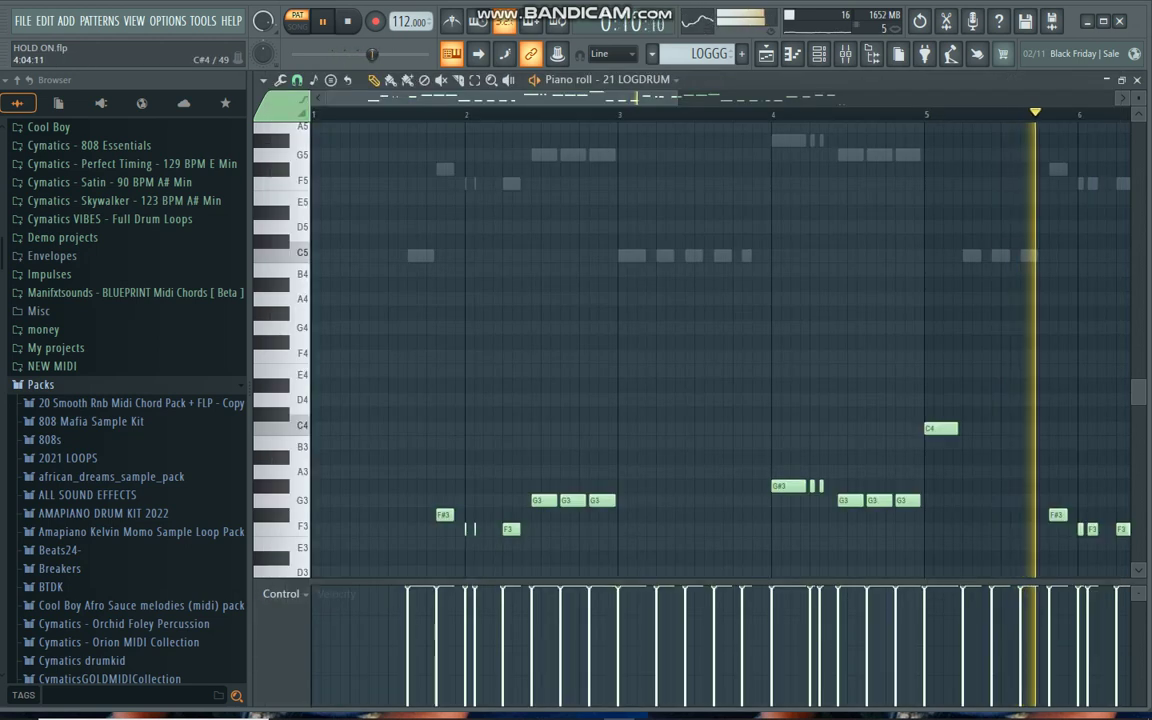
scroll(800, 415, down, 5)
scroll(745, 415, down, 3)
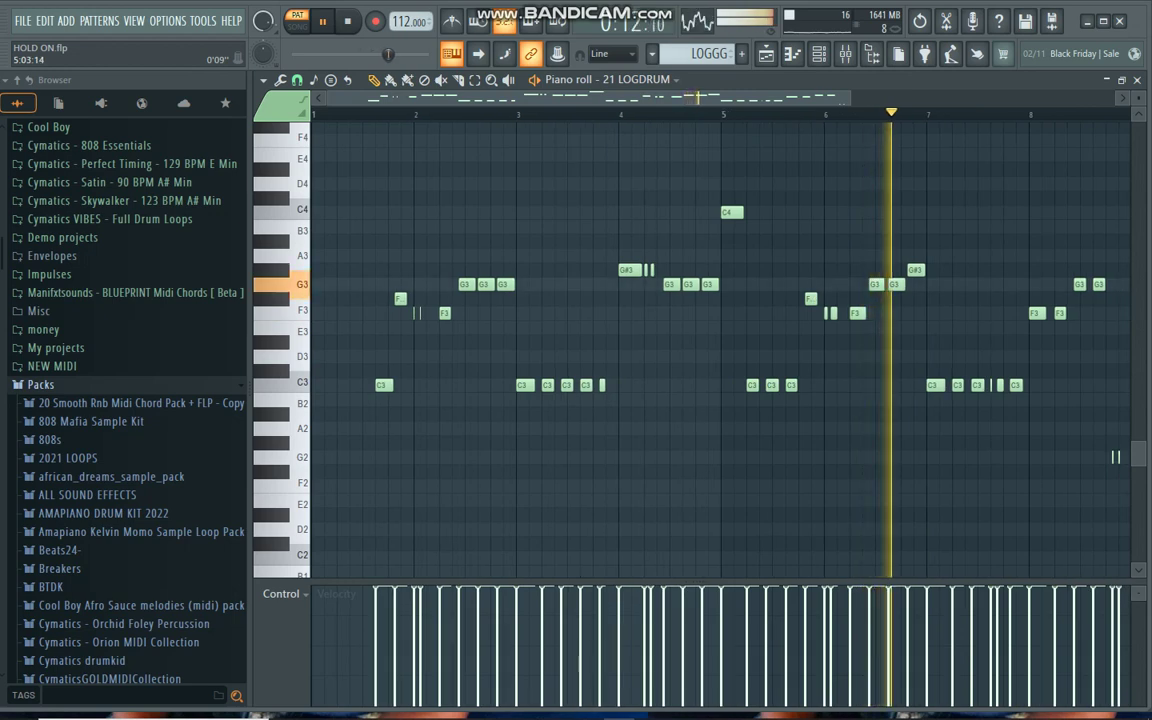
scroll(741, 114, down, 2)
click(819, 54)
click(818, 53)
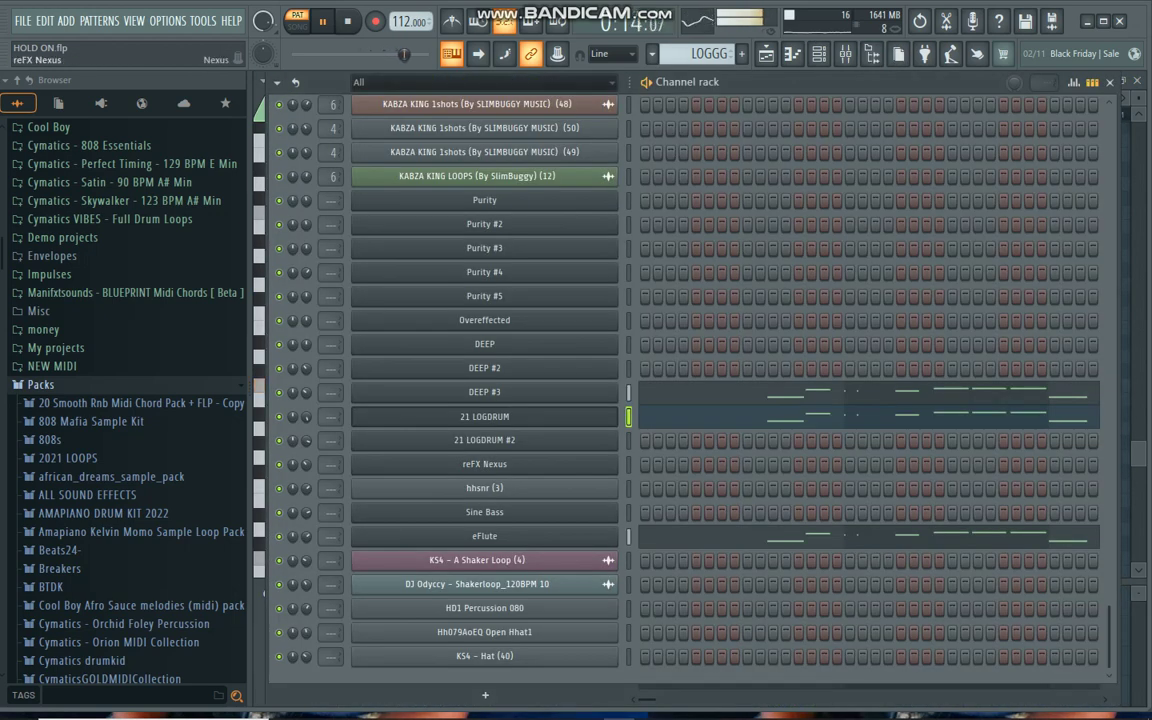
View the eFlute channel's Fruity DX10 instrument and its notes in the piano roll
click(490, 536)
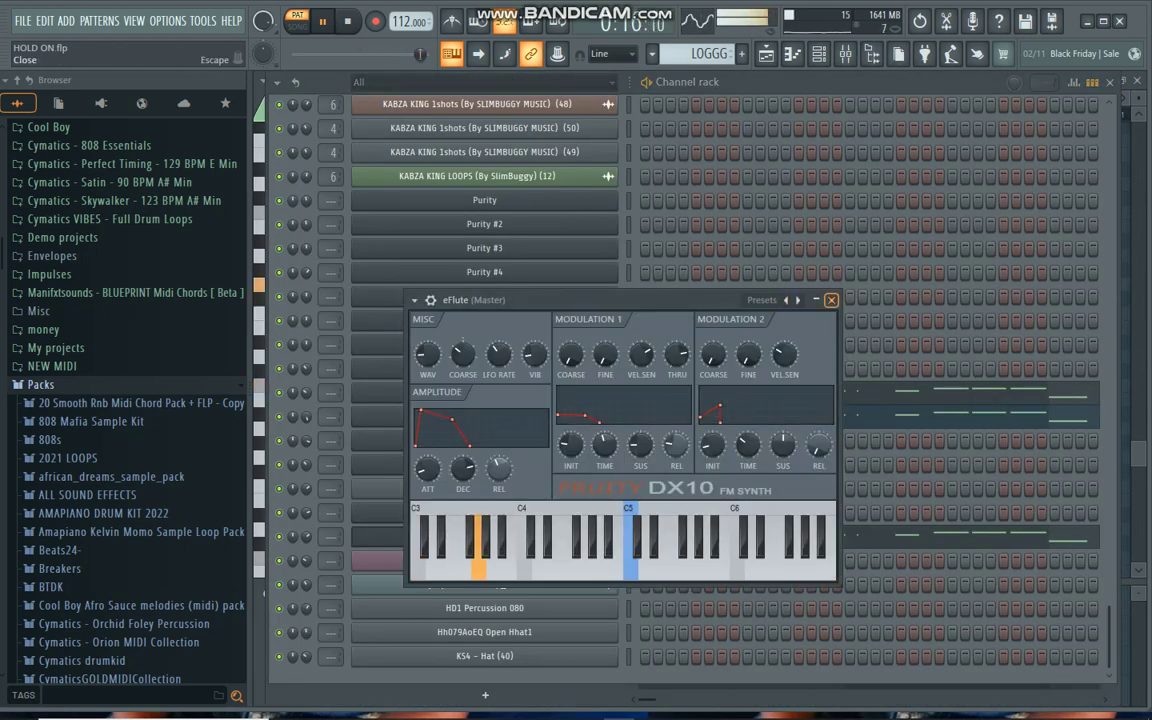
click(831, 300)
click(816, 536)
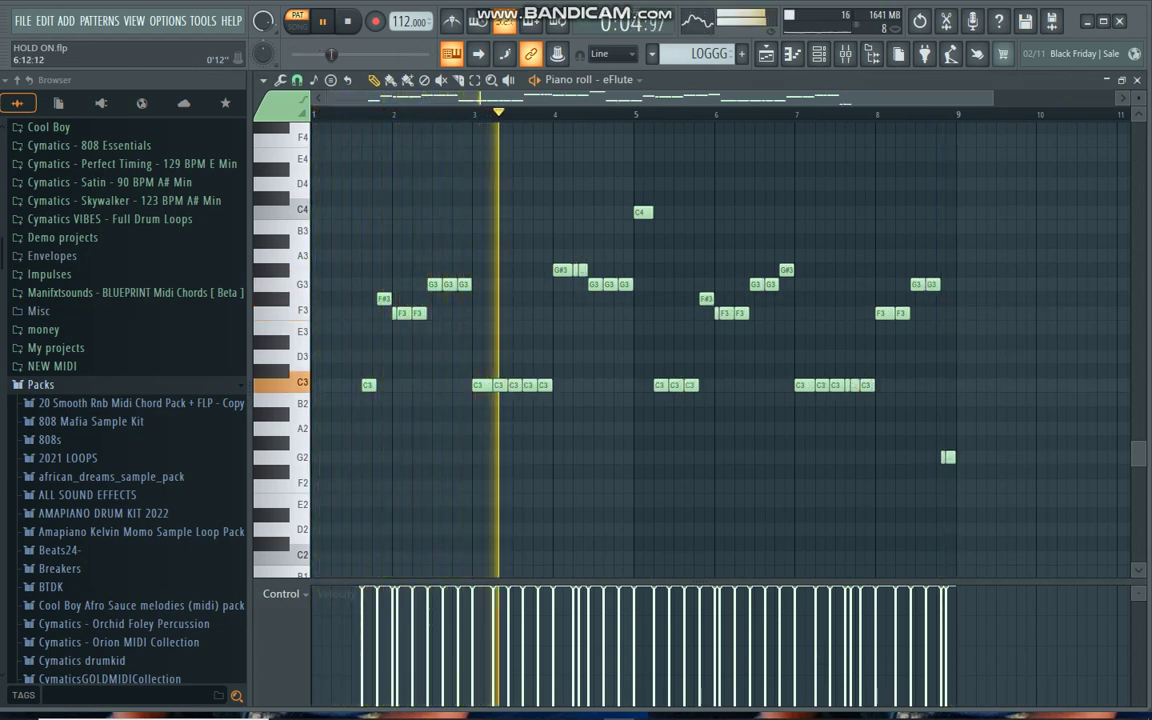
Bring up the playlist and switch to the LOGIES pattern
key(F5)
click(818, 54)
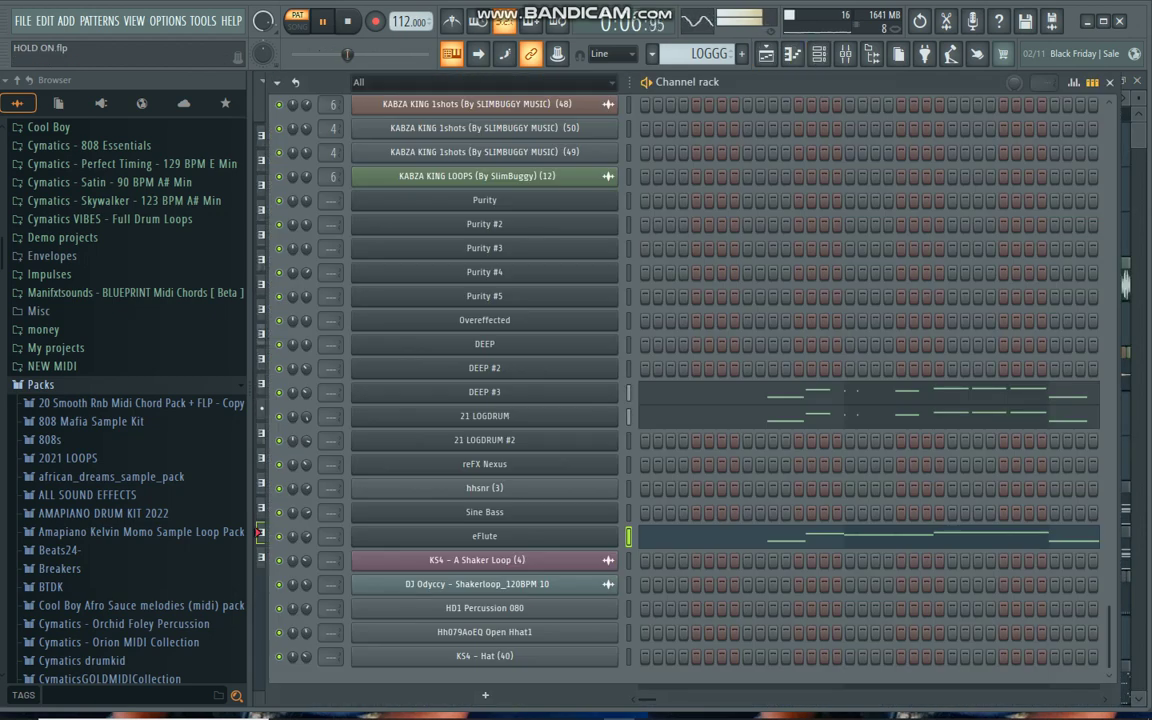
click(818, 54)
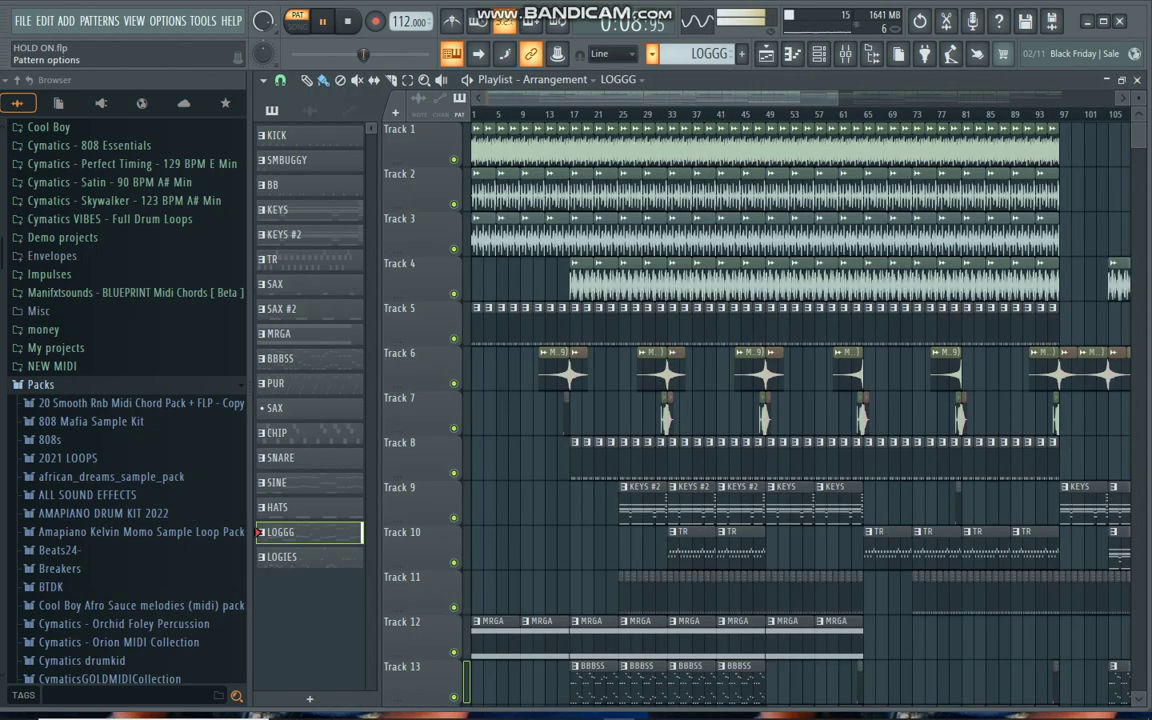
click(652, 54)
click(668, 331)
Examine the song arrangement across all playlist tracks, from the first clips to the end of the song
scroll(735, 328, down, 3)
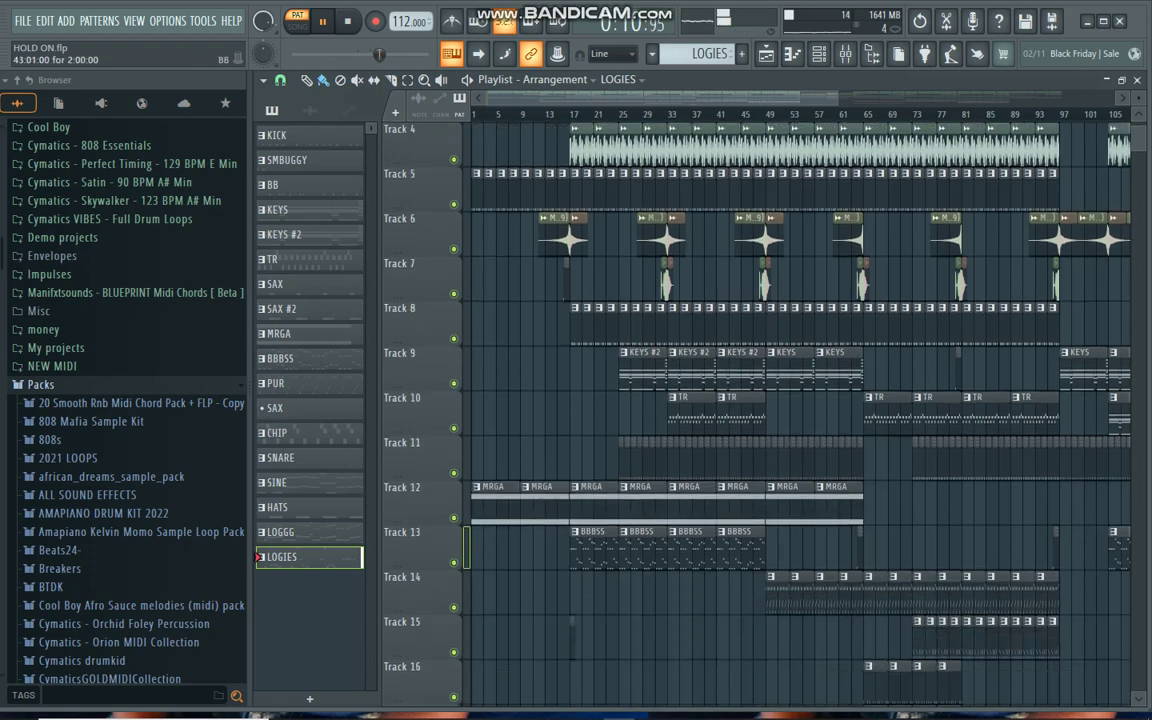
scroll(800, 400, down, 6)
scroll(800, 400, up, 3)
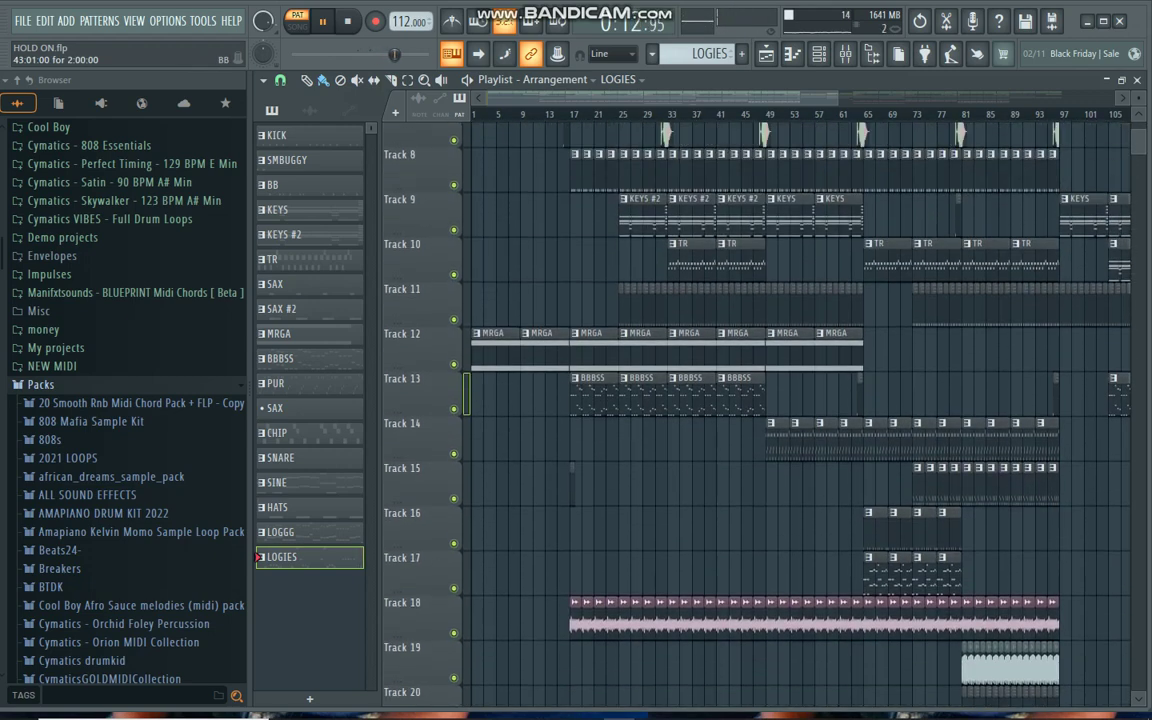
scroll(726, 235, right, 2)
scroll(726, 235, down, 3)
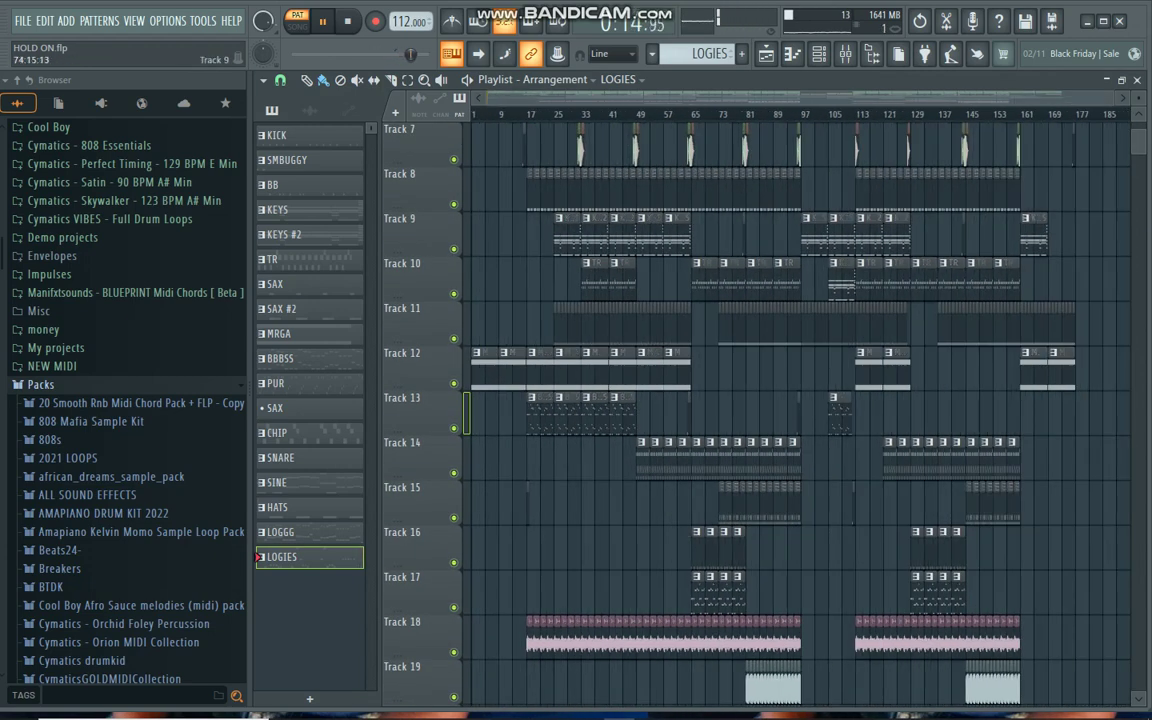
scroll(760, 400, down, 11)
scroll(760, 400, up, 14)
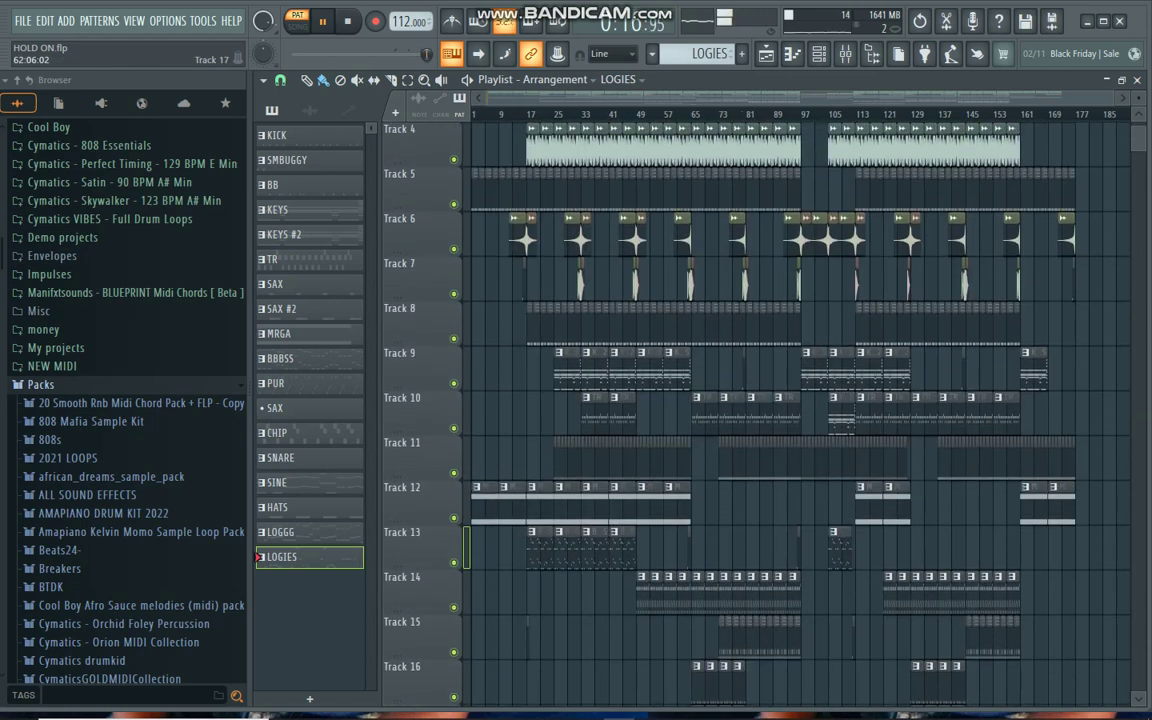
scroll(760, 400, up, 3)
alt+scroll(760, 400, down, 3)
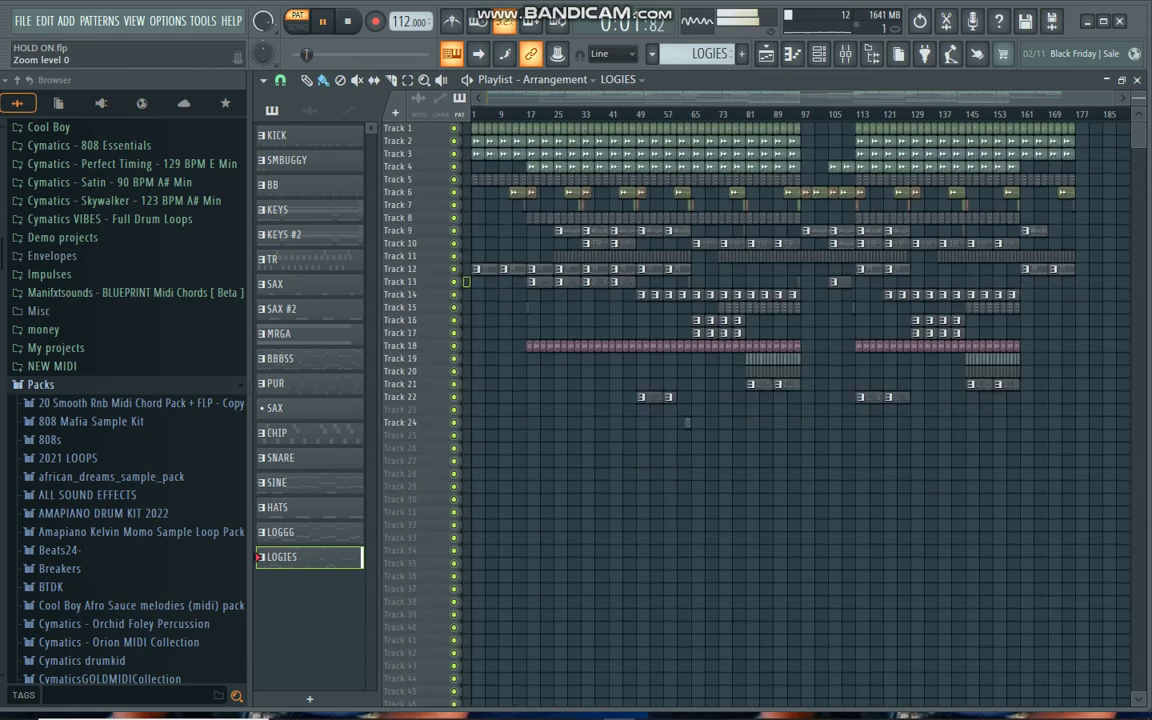
alt+scroll(760, 400, up, 3)
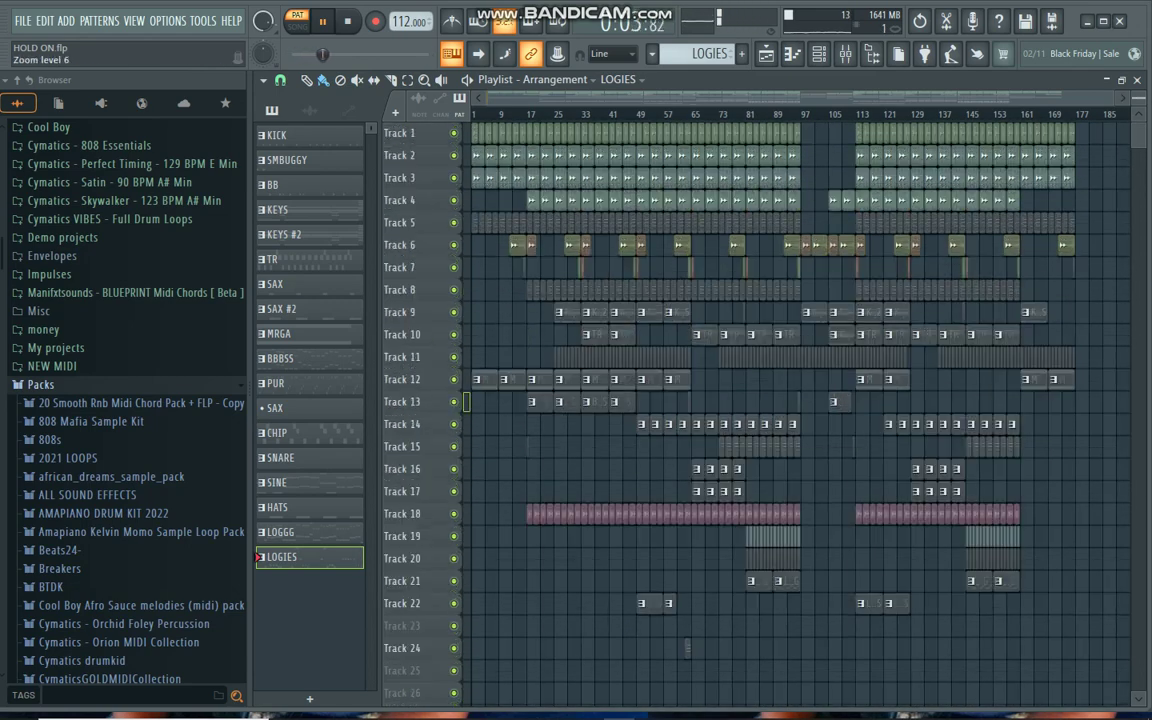
alt+scroll(760, 400, down, 3)
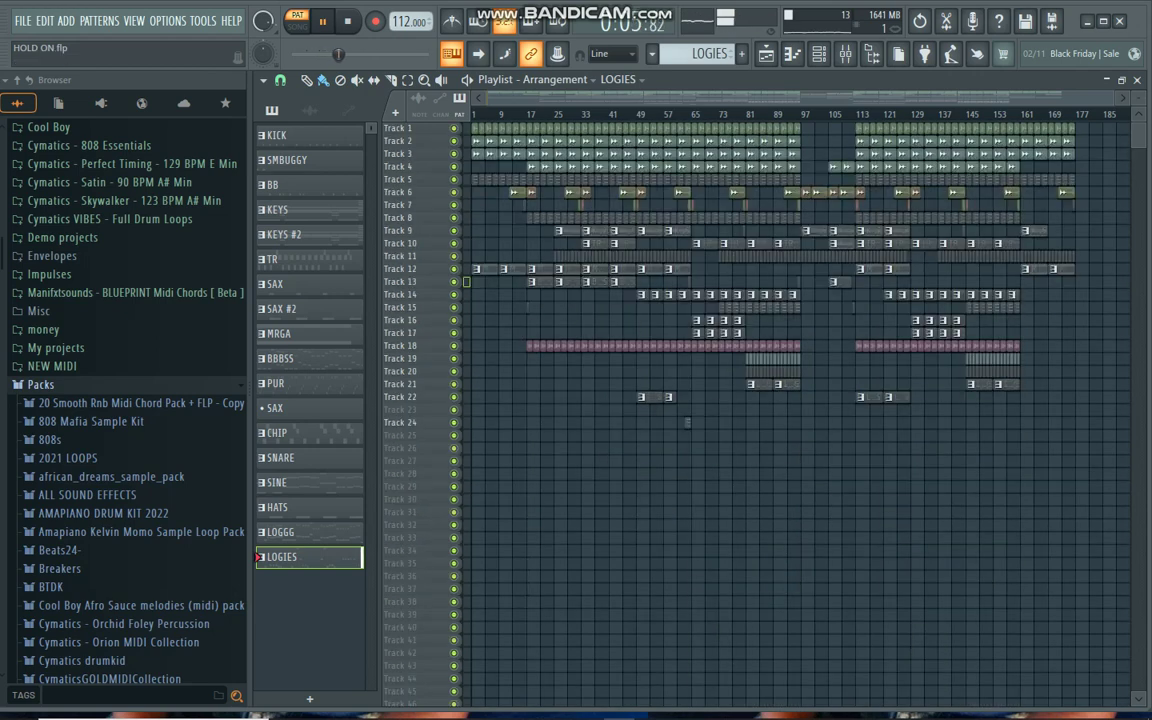
Look at the mixer, and open the instrument of the LOGIES pattern's 21 LOGDRUM #2 channel from the channel rack
key(F9)
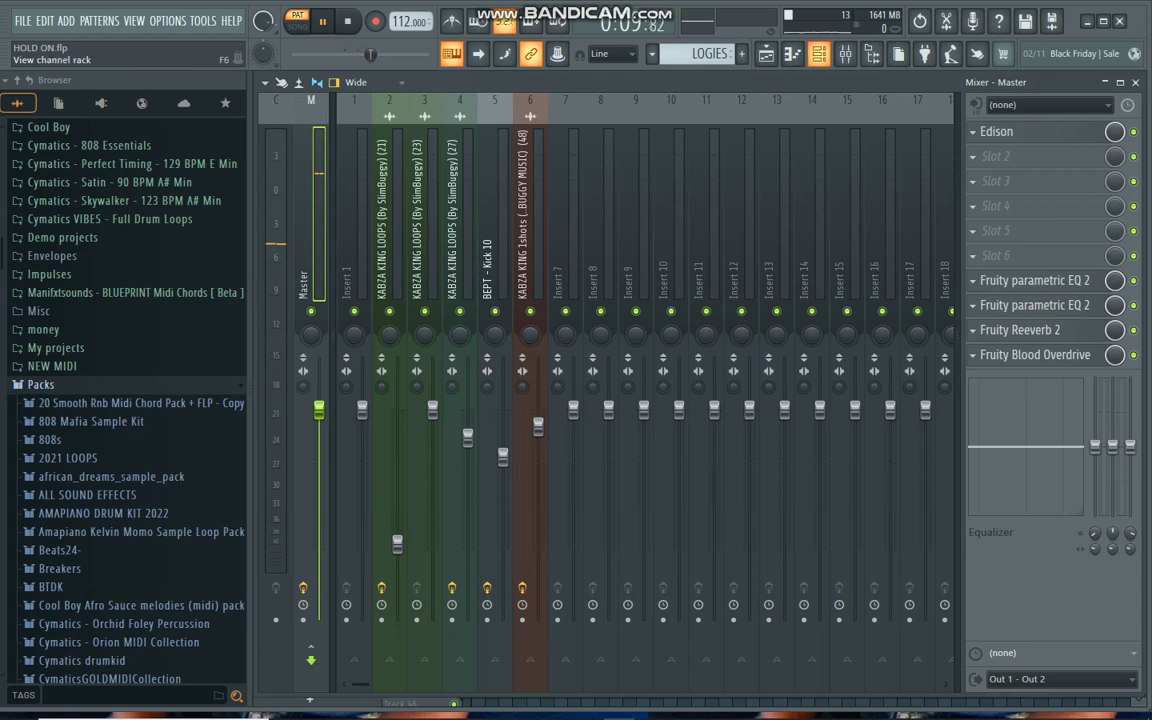
key(F6)
click(485, 440)
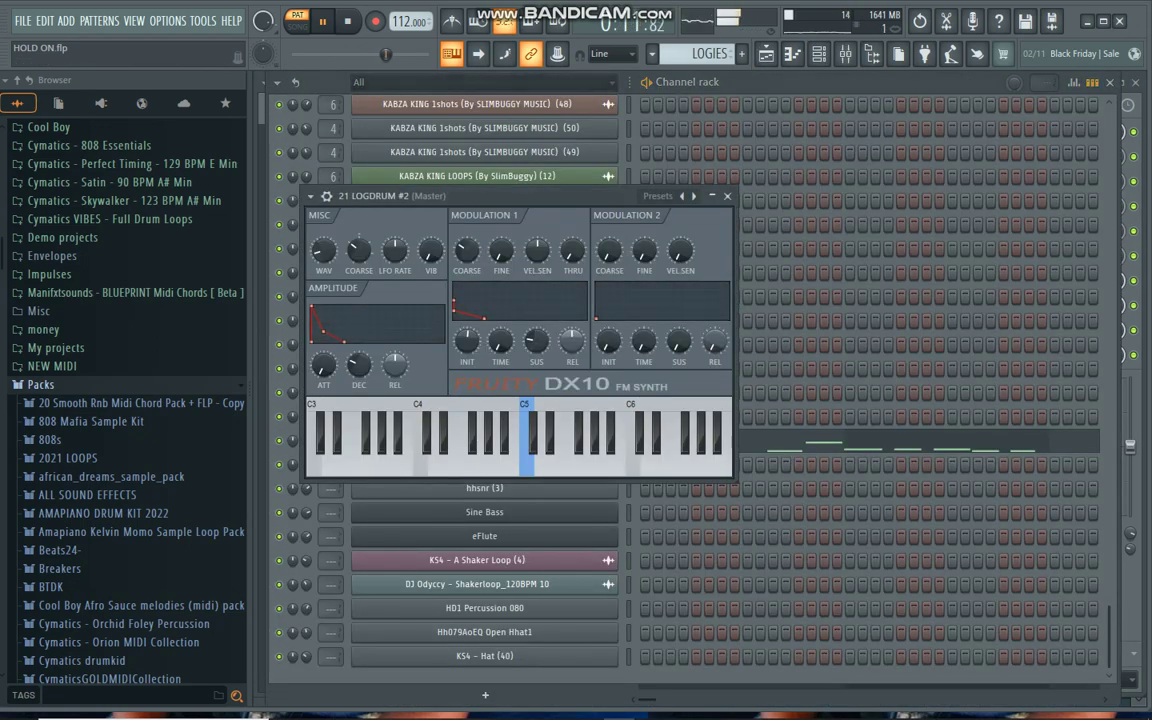
Route the 21 LOGDRUM #2 channel to a free mixer track, loading the ama level log track preset and raising its fader
click(311, 196)
click(548, 247)
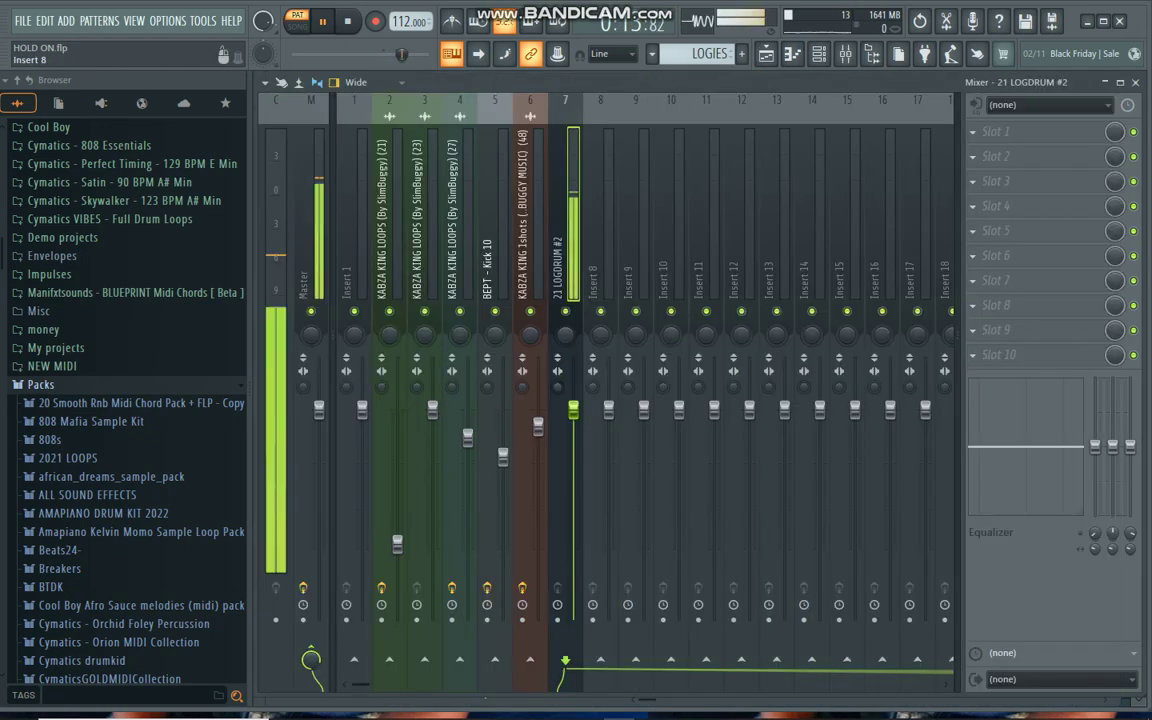
right_click(582, 97)
mouse_move(620, 194)
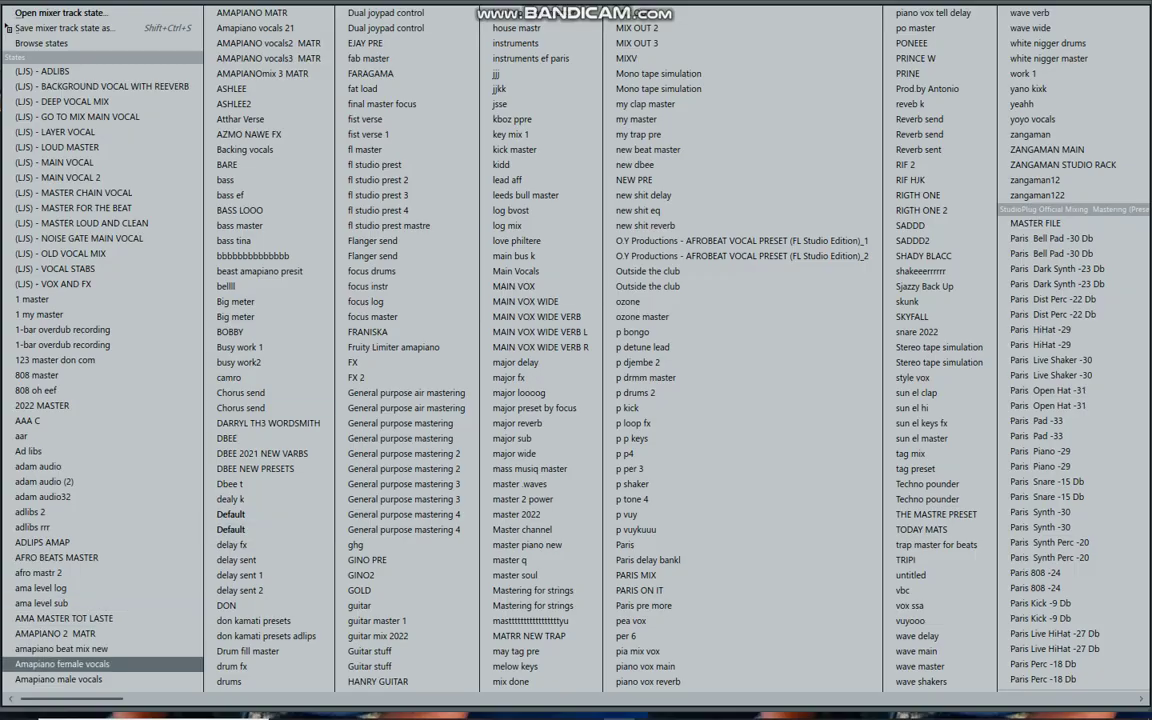
click(41, 588)
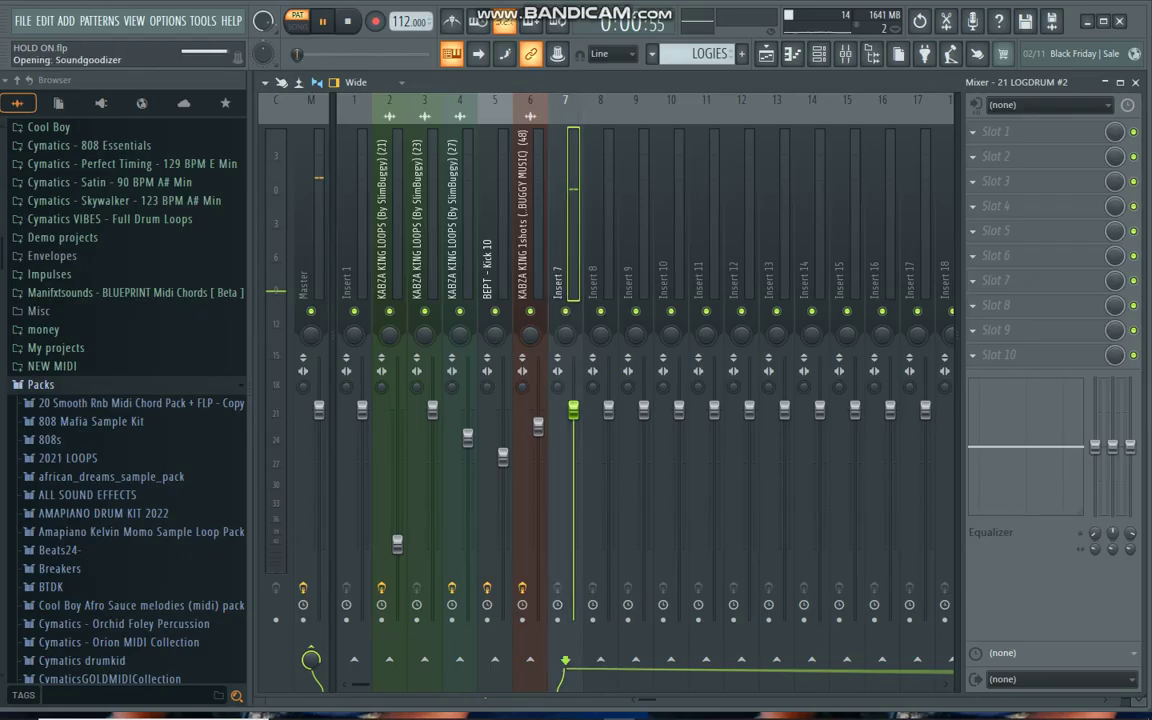
drag(573, 496, 573, 455)
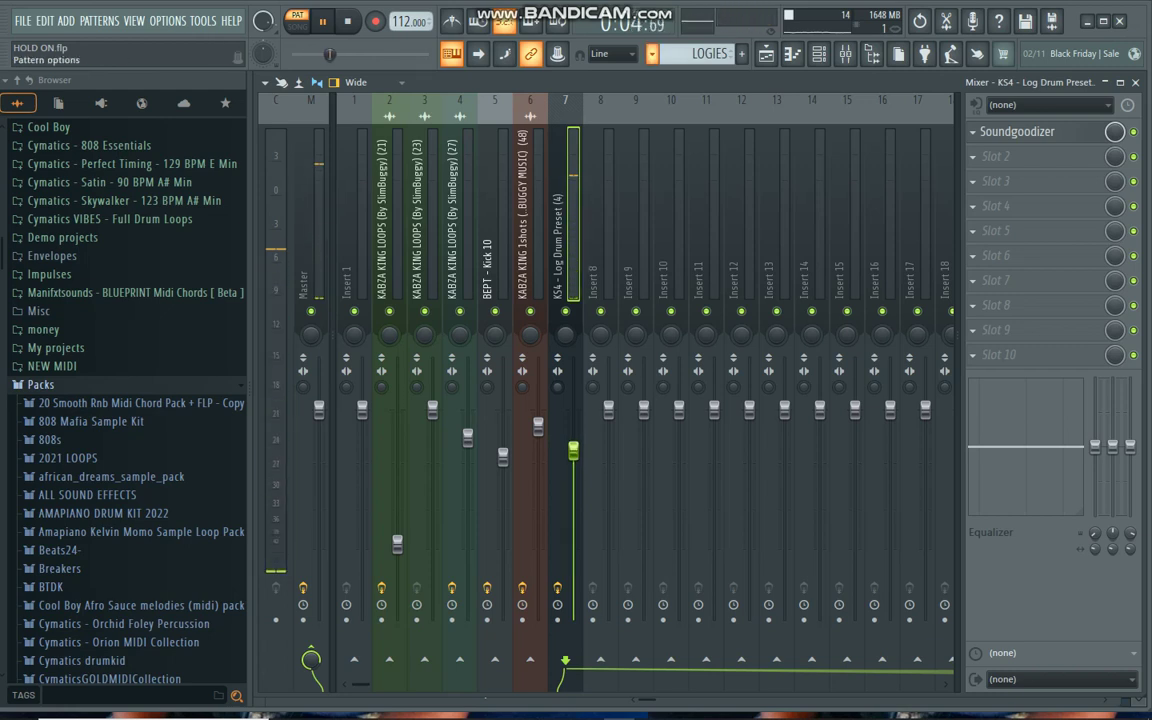
Switch to the LOGGG pattern and show its channels in the channel rack
click(651, 53)
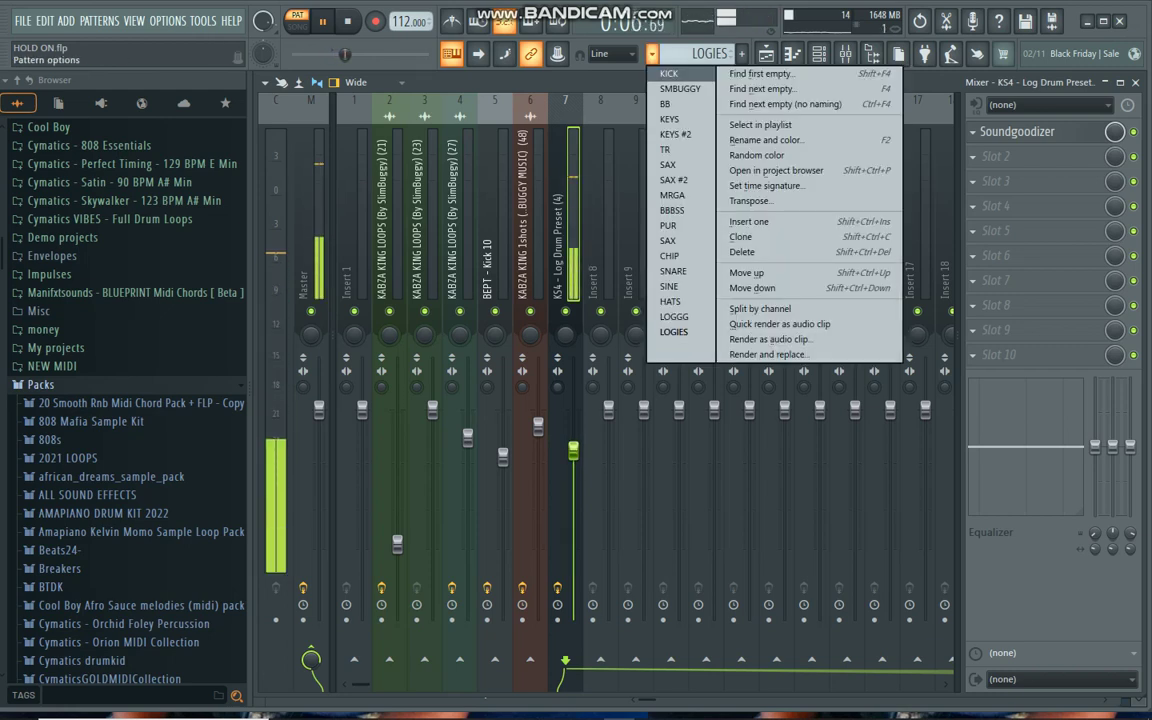
click(673, 316)
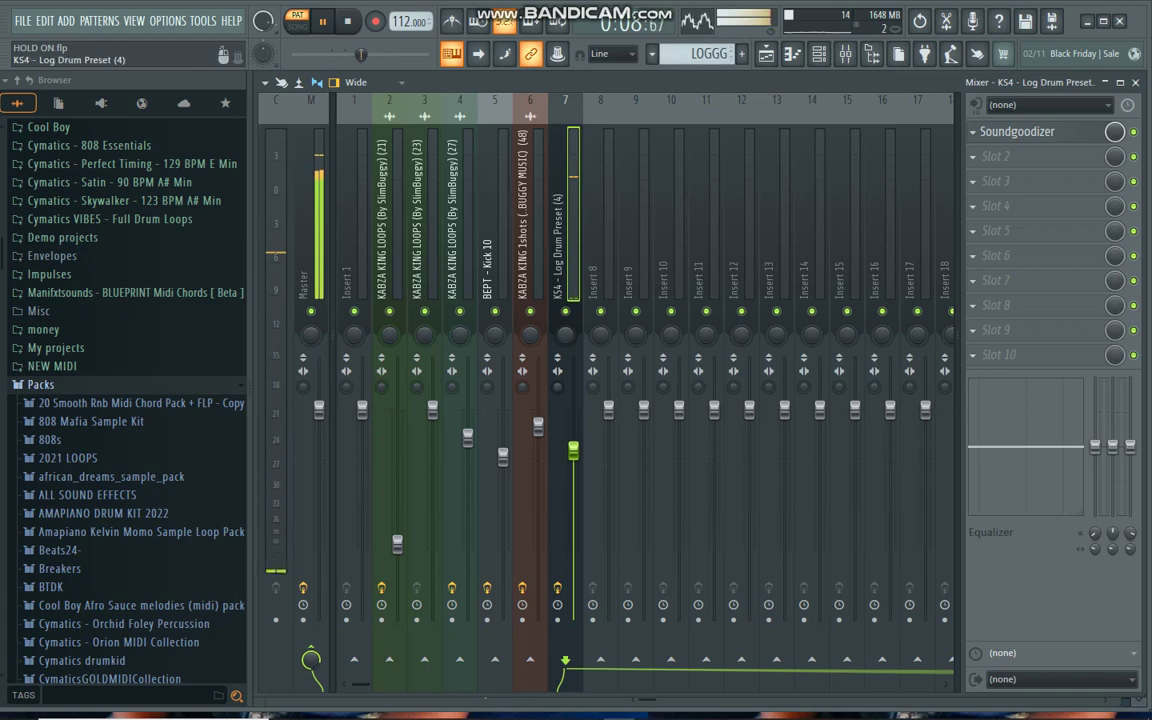
click(818, 53)
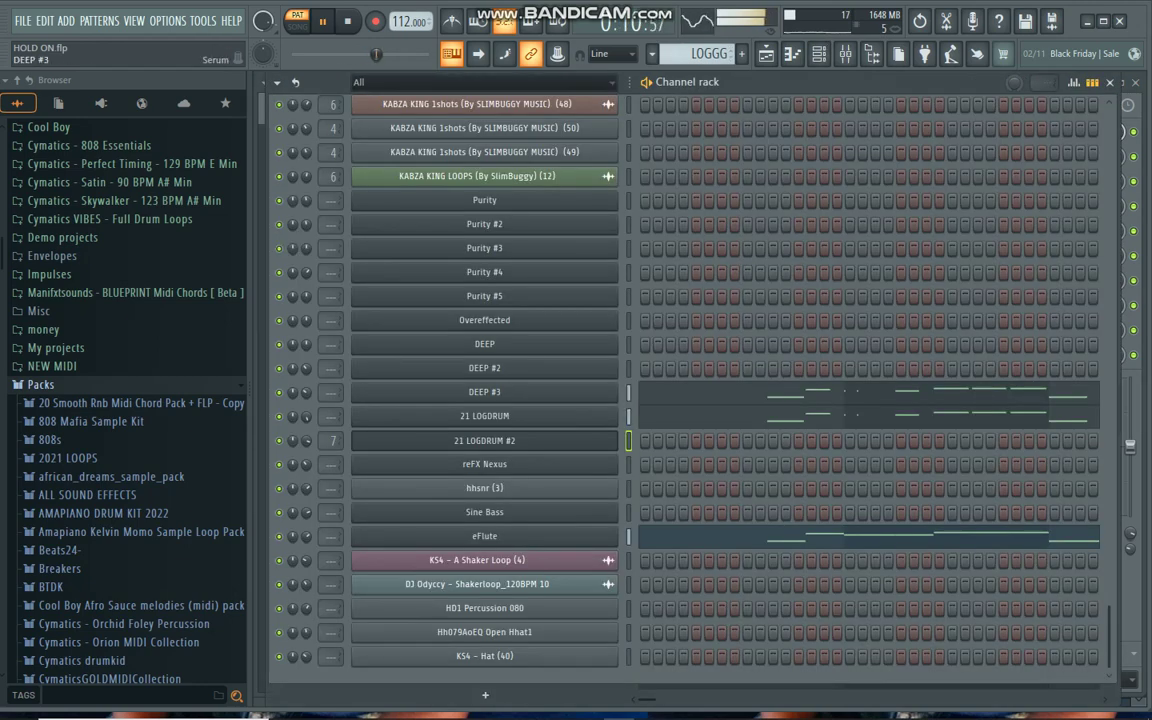
Route the LOGGG pattern's DEEP #3 channel to a free mixer track and load the ama level sub track preset
click(484, 391)
click(338, 103)
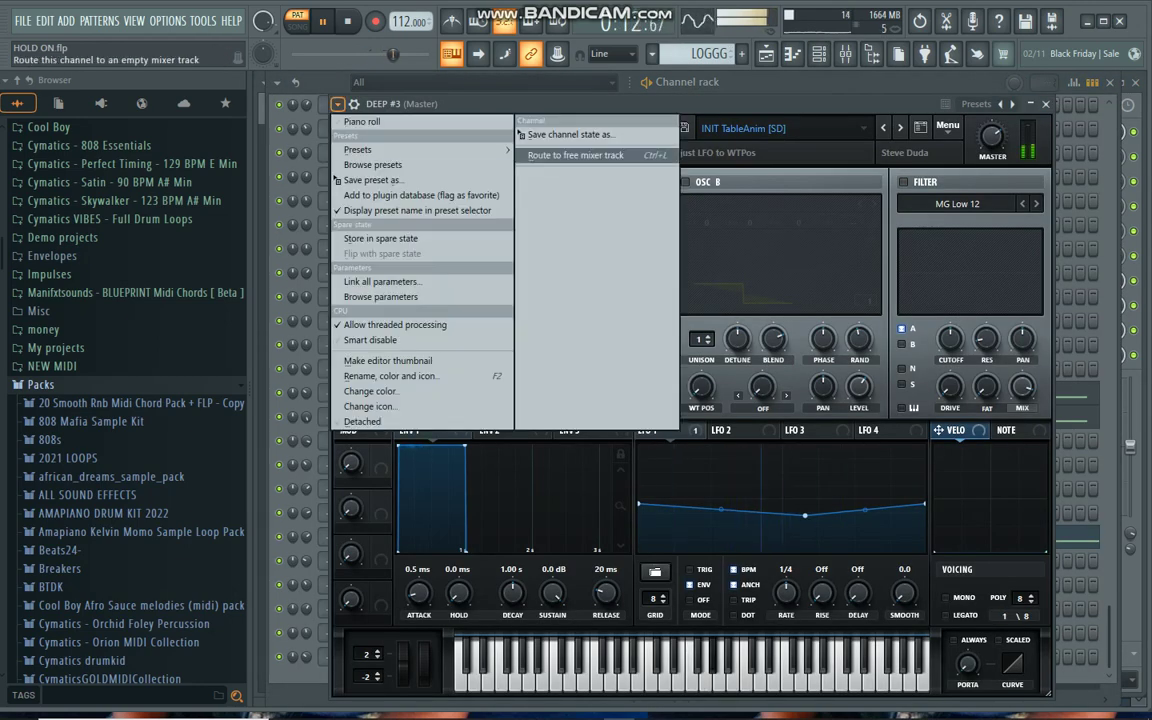
click(575, 155)
right_click(616, 100)
click(645, 194)
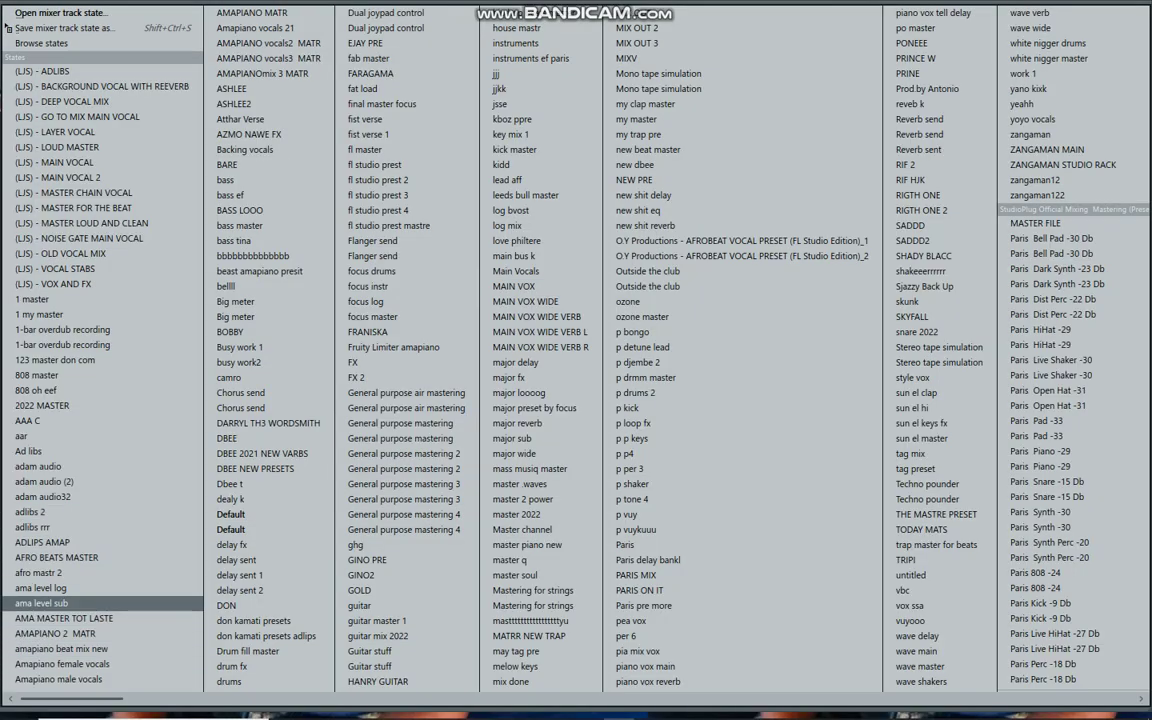
click(60, 603)
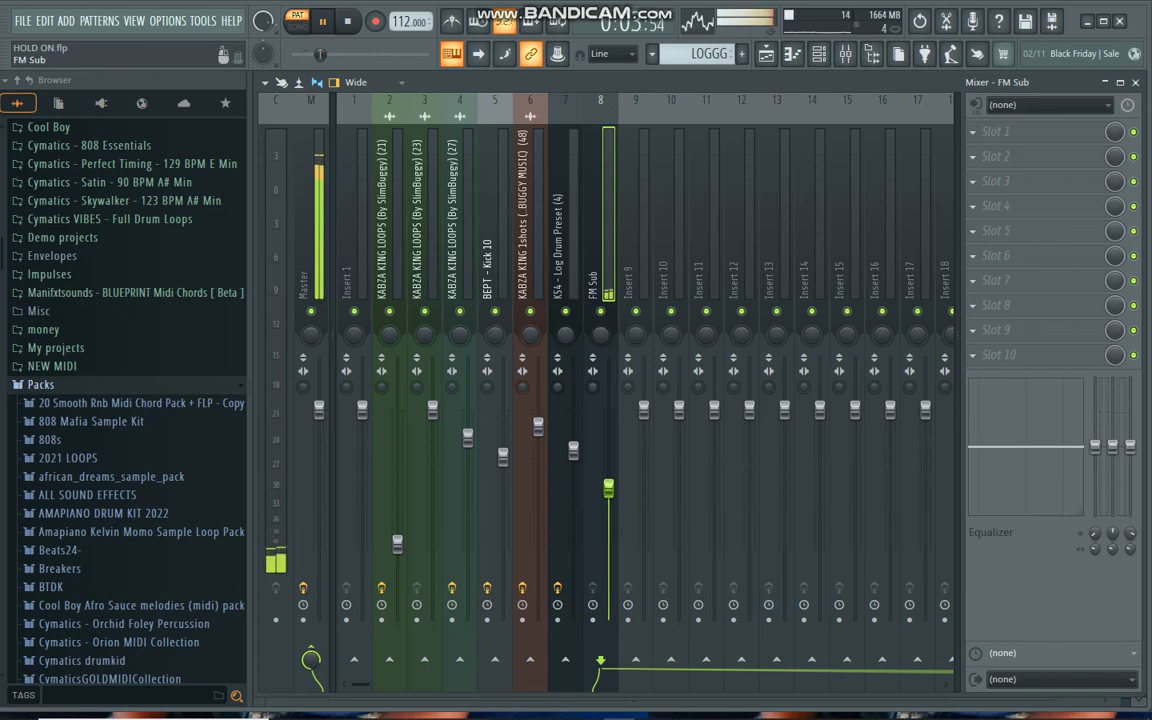
Route the 21 LOGDRUM channel to a free mixer track and load the ama level log preset on that track
key(F6)
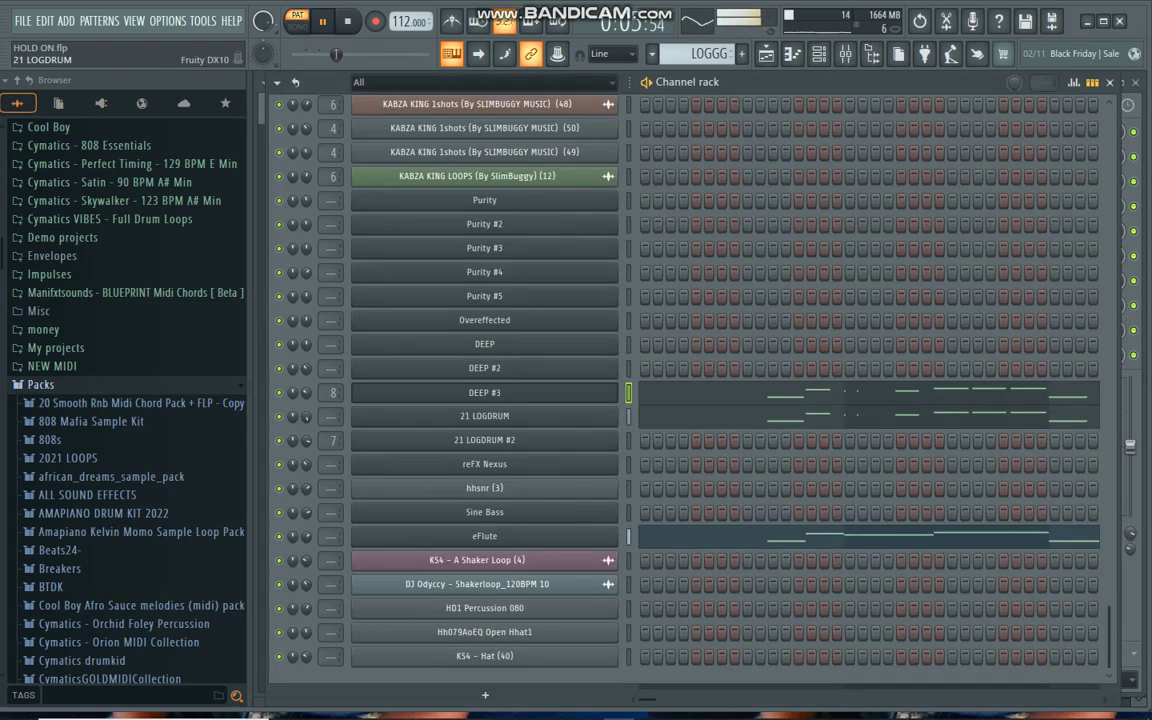
click(484, 416)
click(290, 175)
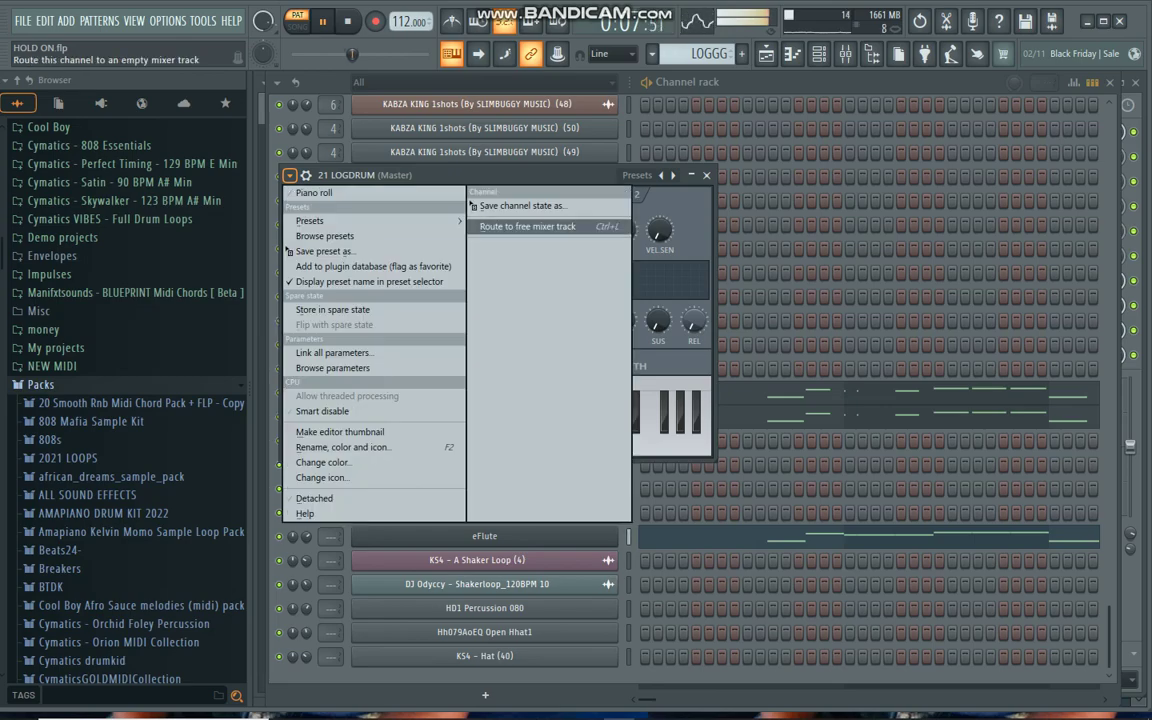
click(500, 226)
right_click(636, 220)
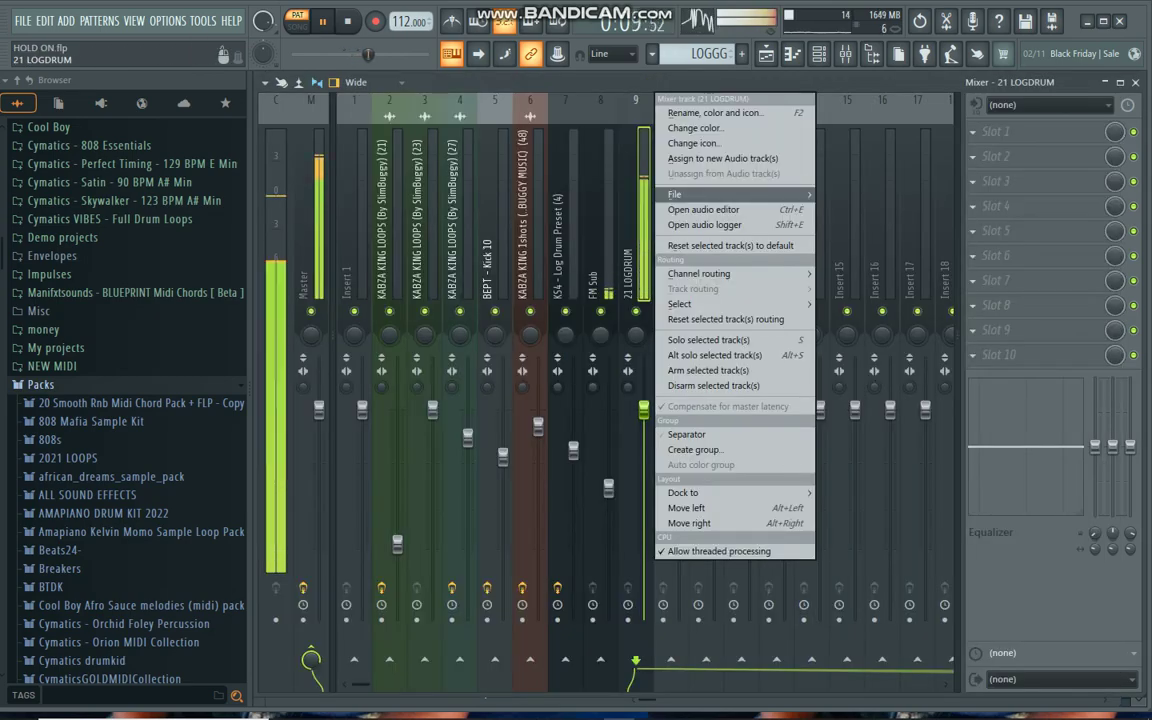
mouse_move(680, 194)
click(40, 588)
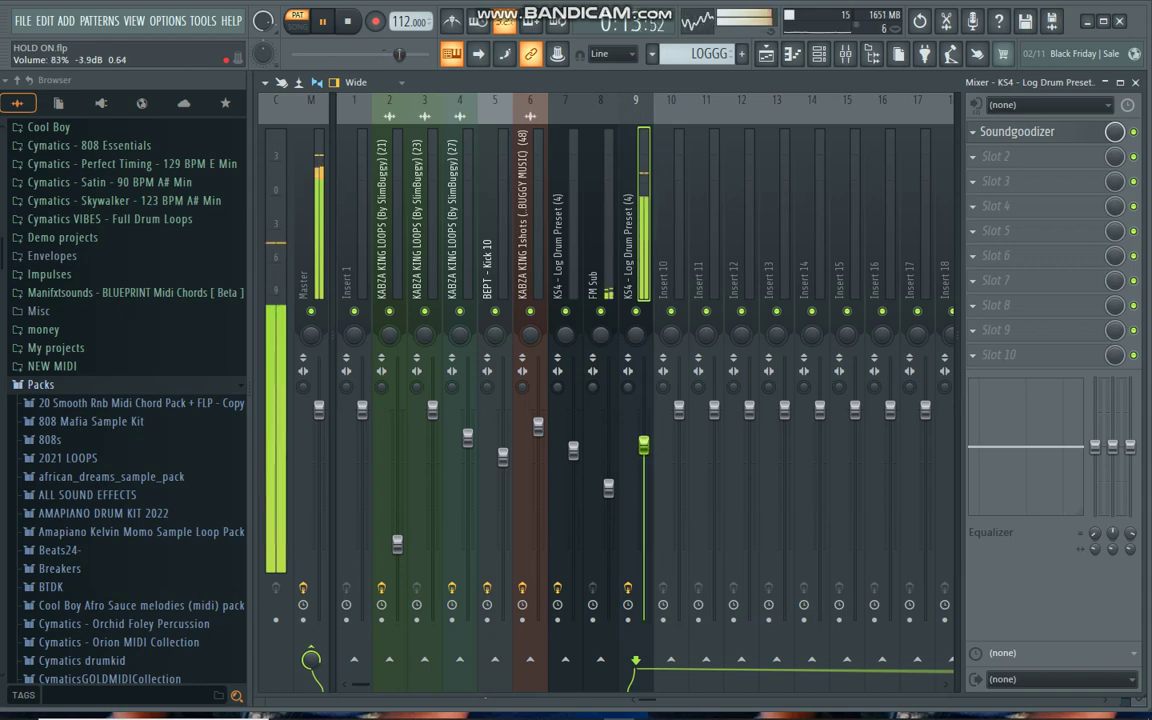
Bring up the playlist and play the arrangement in song mode from just before bar 17
click(766, 54)
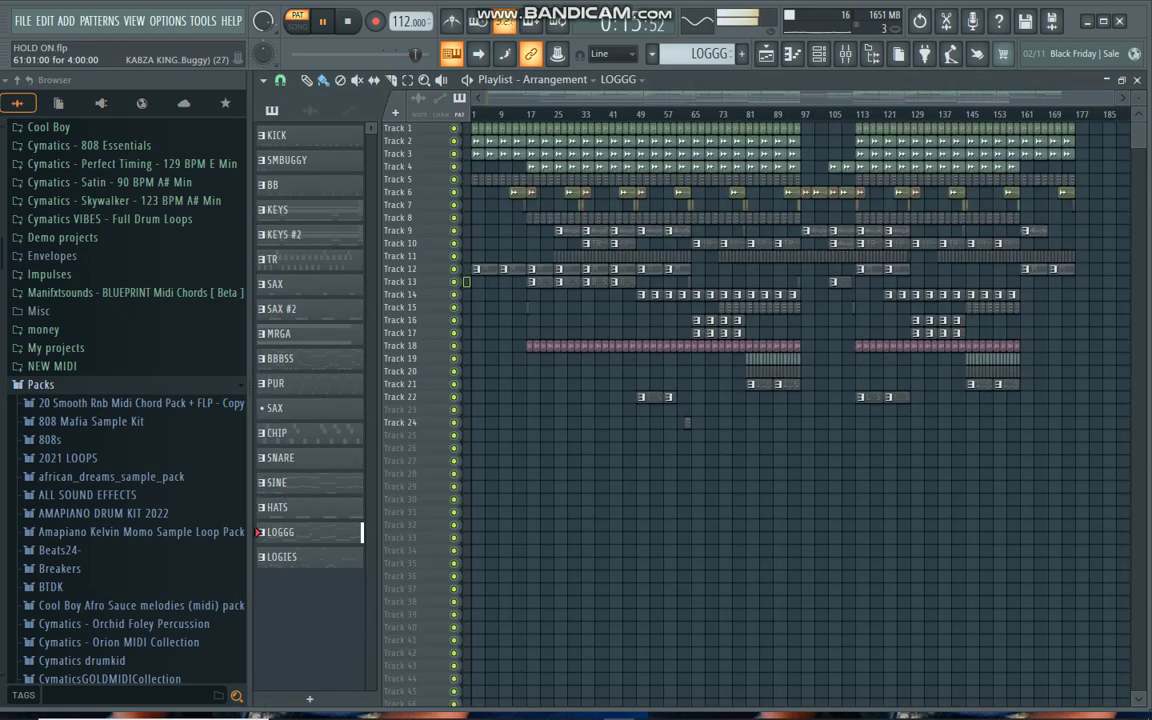
key(l)
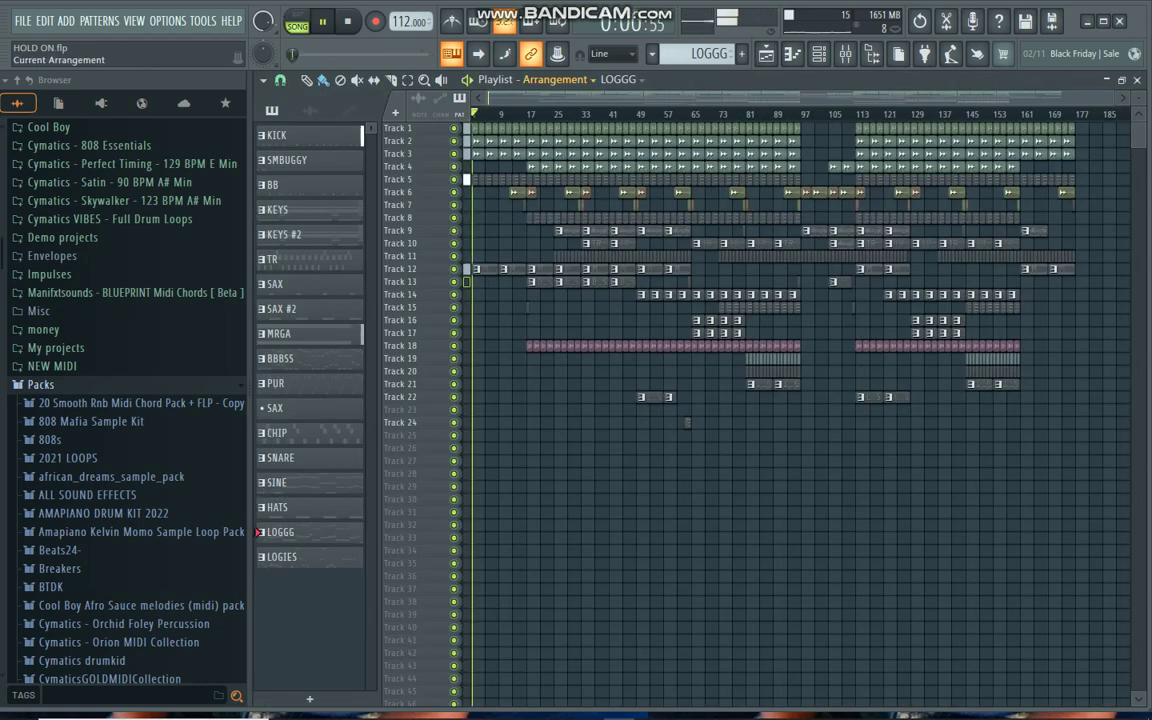
click(525, 113)
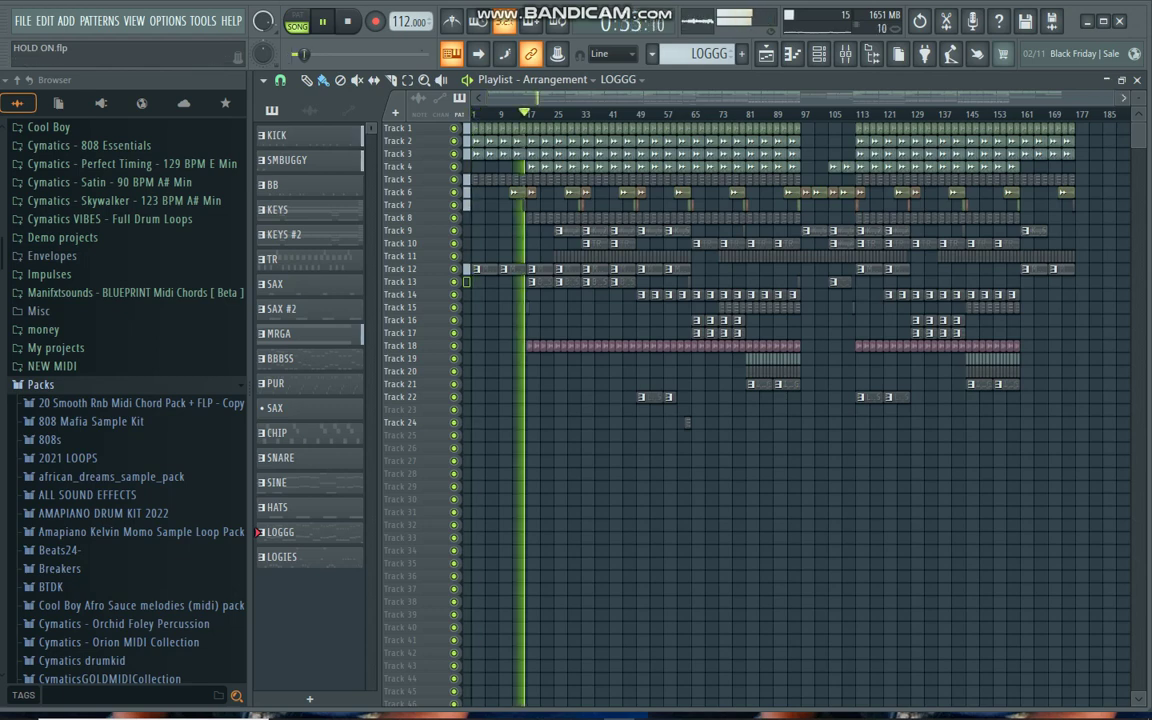
Examine the arrangement on all playlist tracks with taller lanes during playback, and check the track levels in the mixer
drag(1138, 98, 1138, 106)
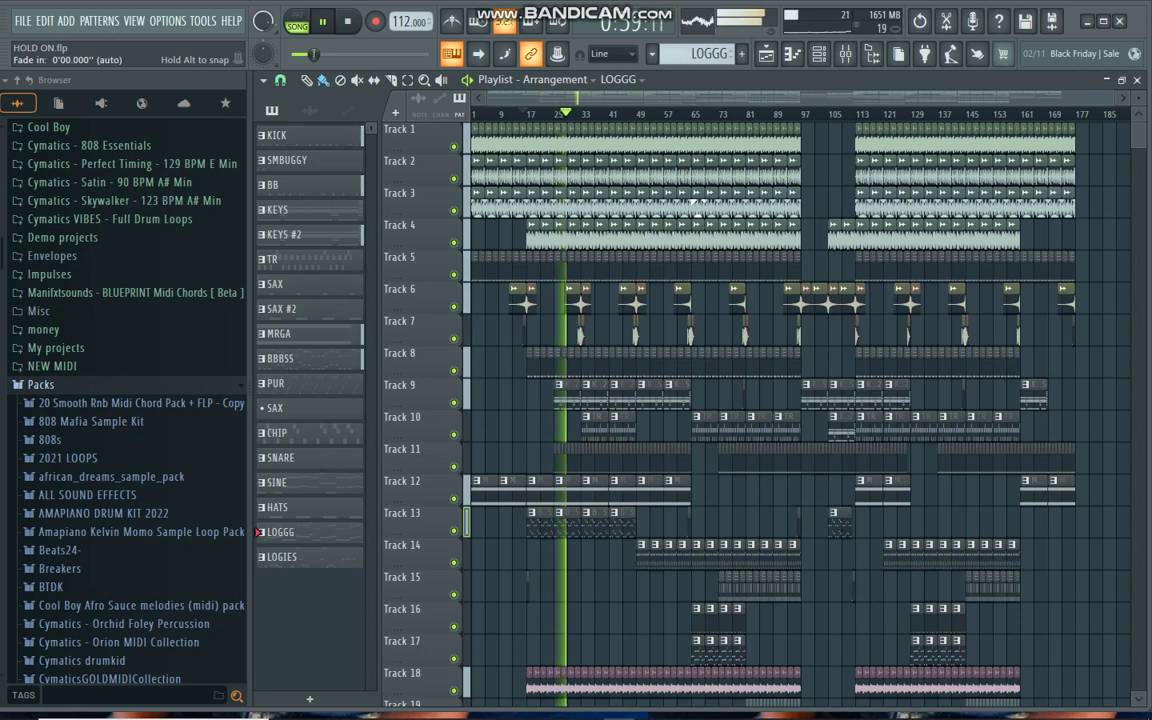
scroll(760, 400, down, 10)
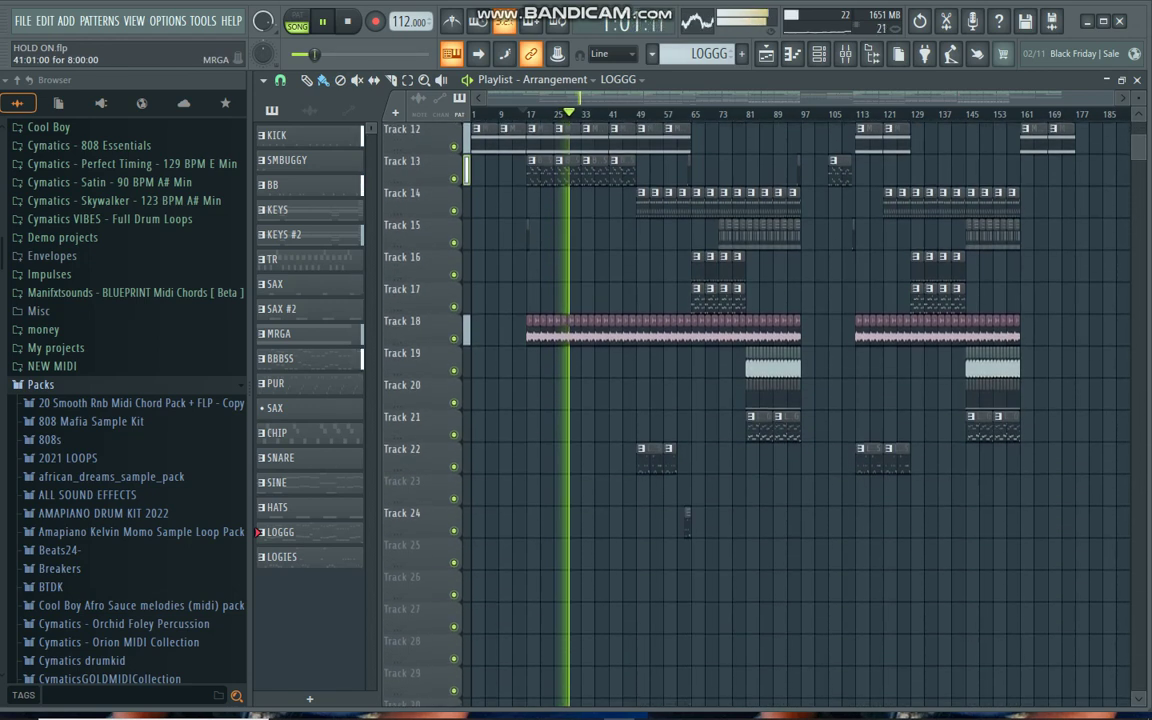
scroll(760, 400, down, 3)
scroll(760, 400, up, 10)
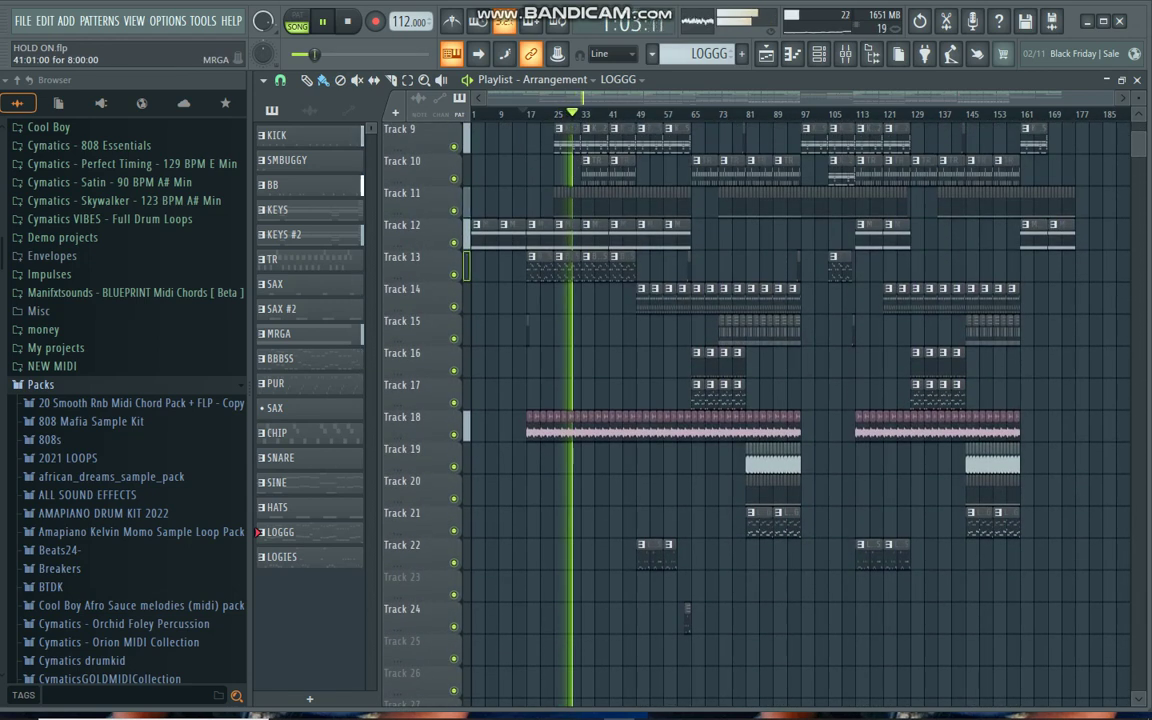
scroll(760, 400, up, 1)
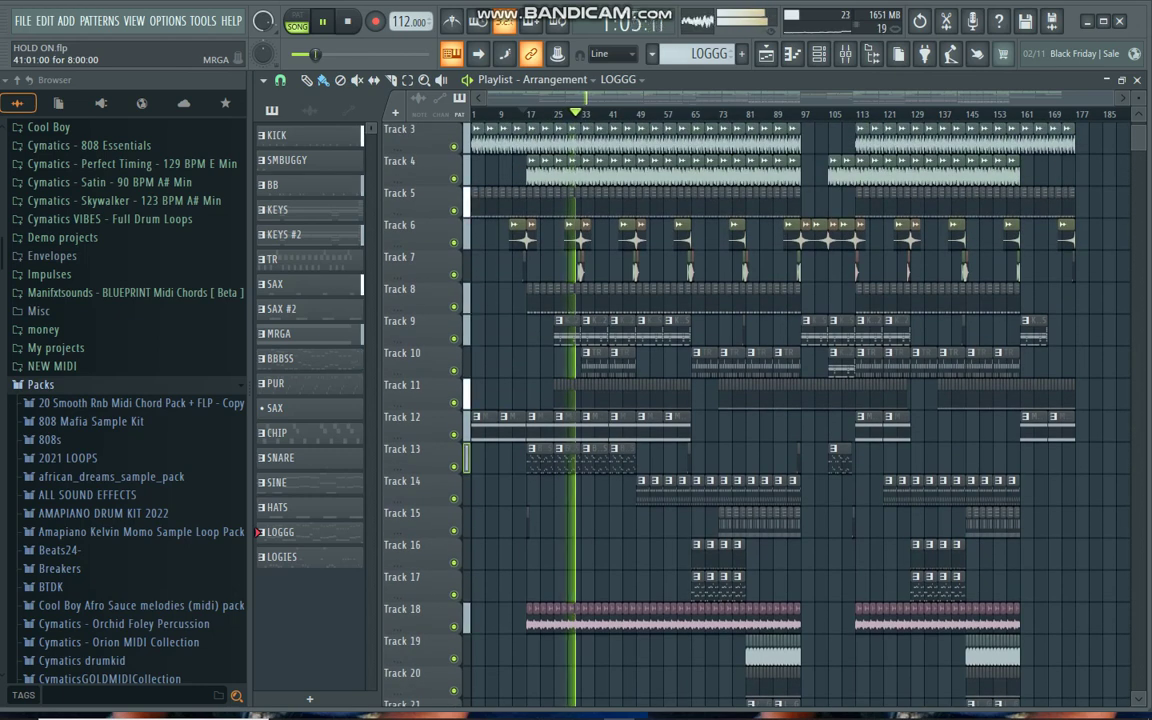
click(845, 53)
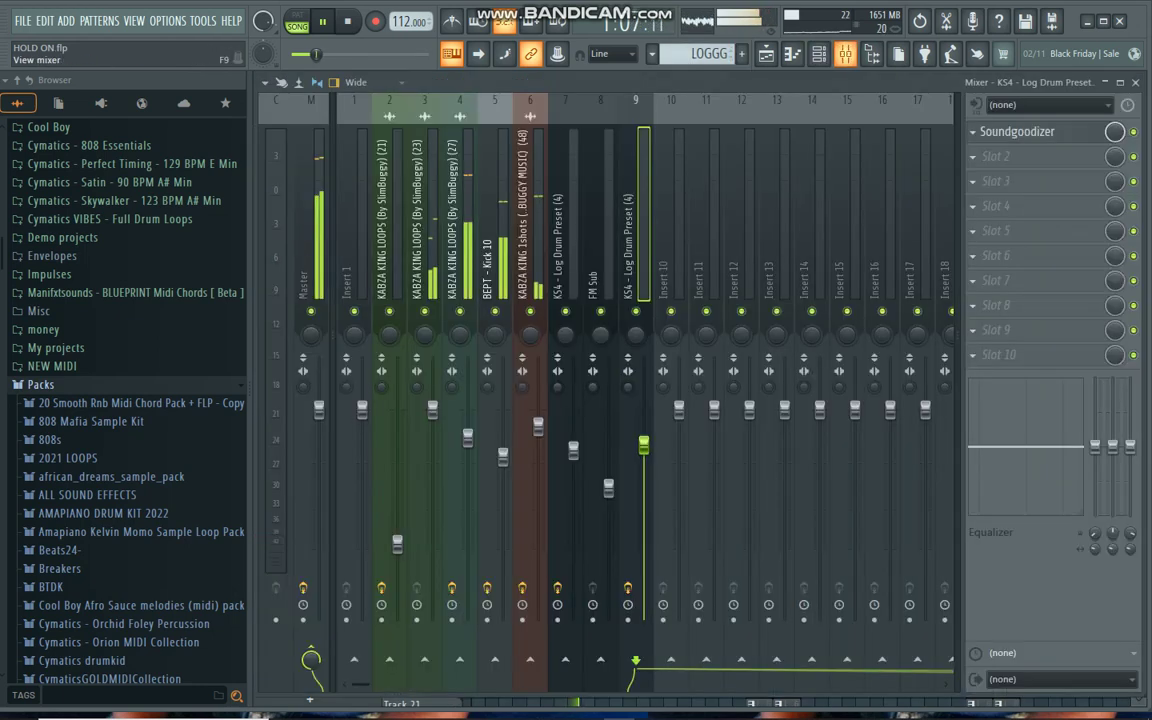
click(845, 53)
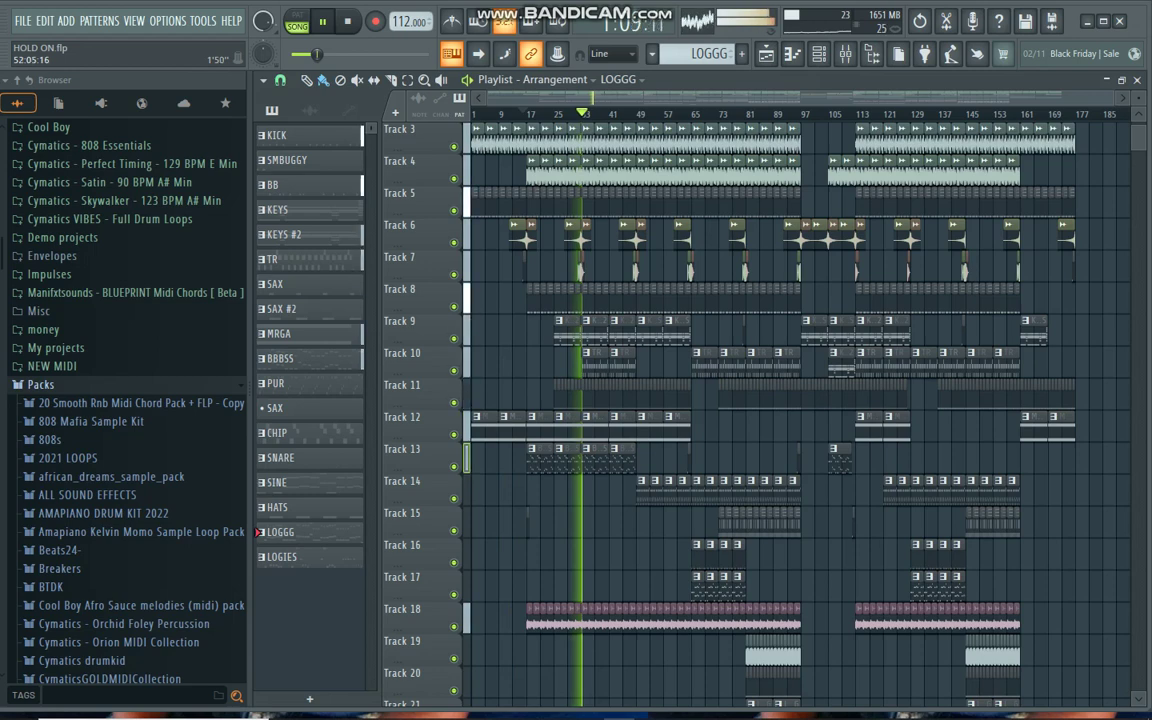
scroll(420, 440, down, 4)
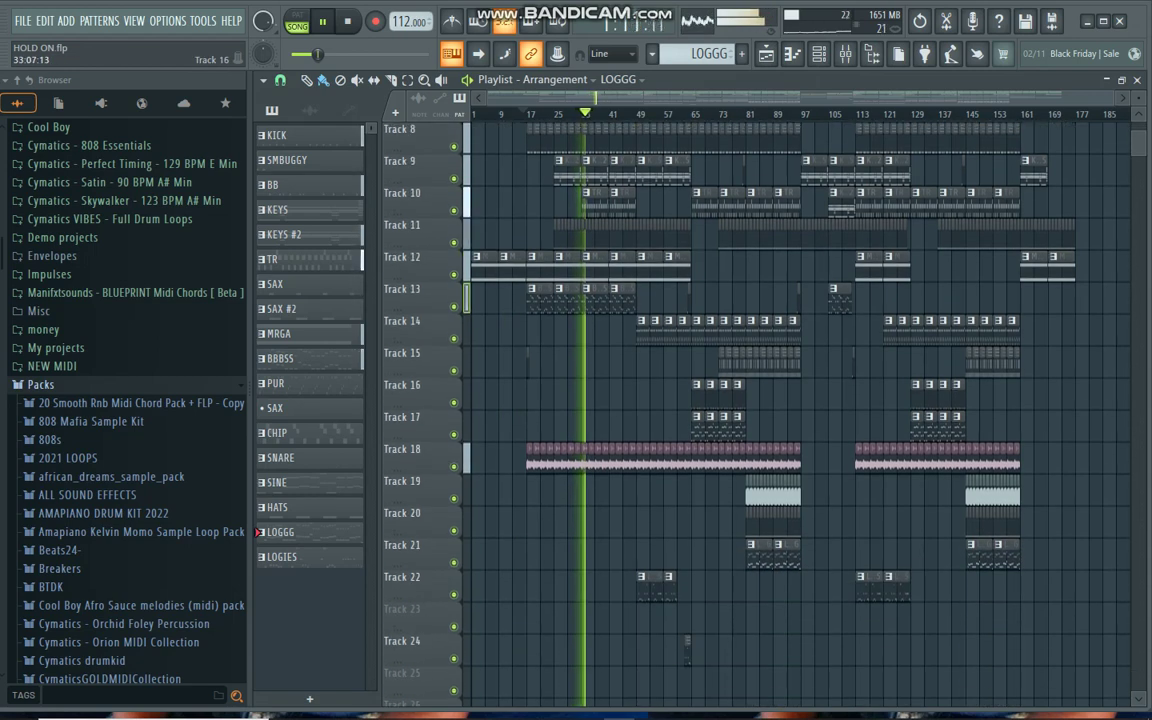
scroll(760, 400, up, 6)
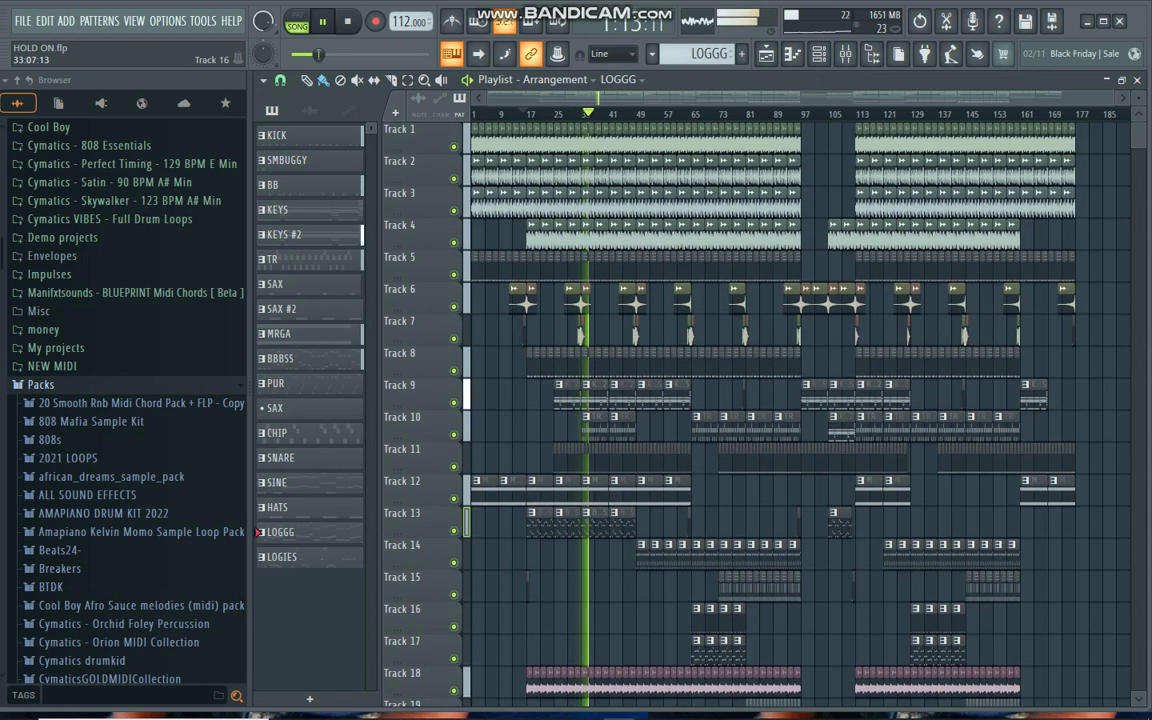
Collapse the browser to its top-level folders and select the SINE pattern in the playlist's pattern list
click(17, 80)
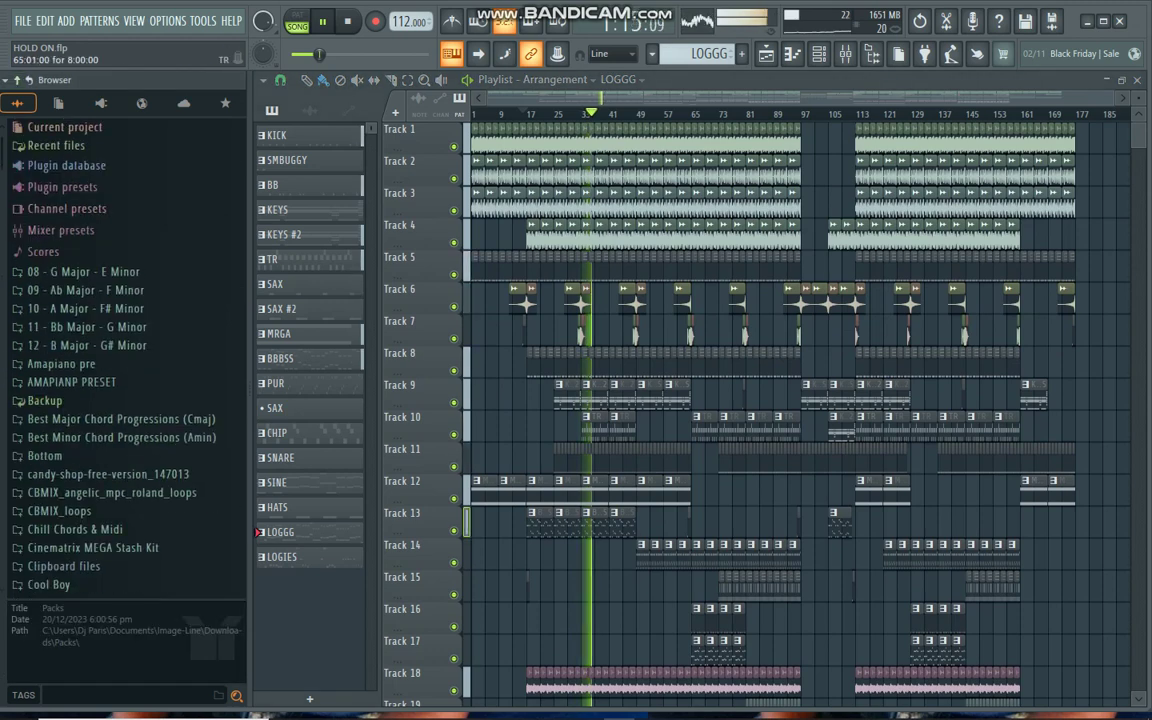
scroll(705, 400, down, 3)
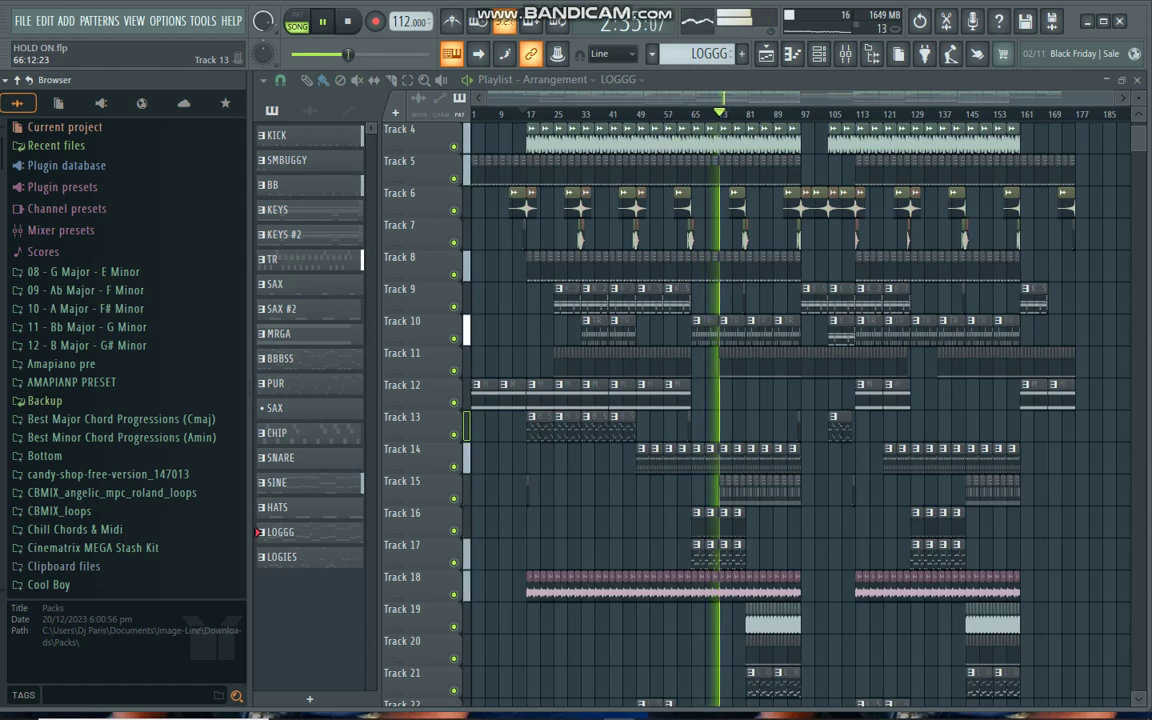
scroll(760, 410, down, 1)
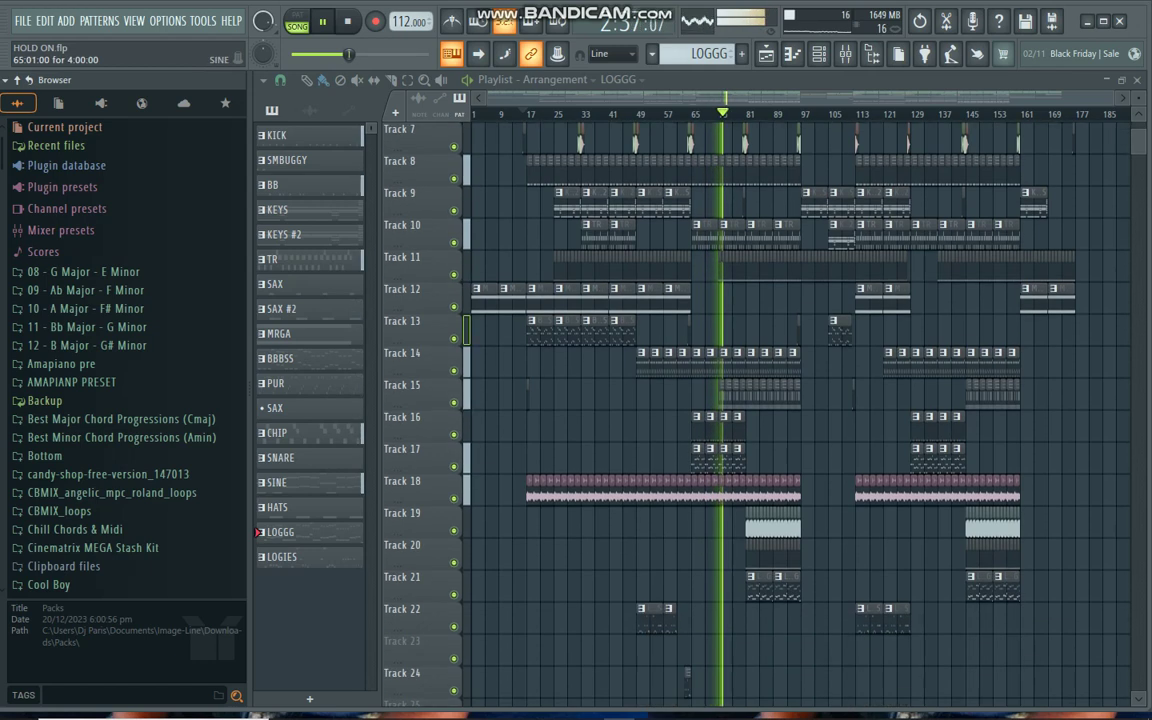
click(310, 482)
scroll(760, 410, down, 1)
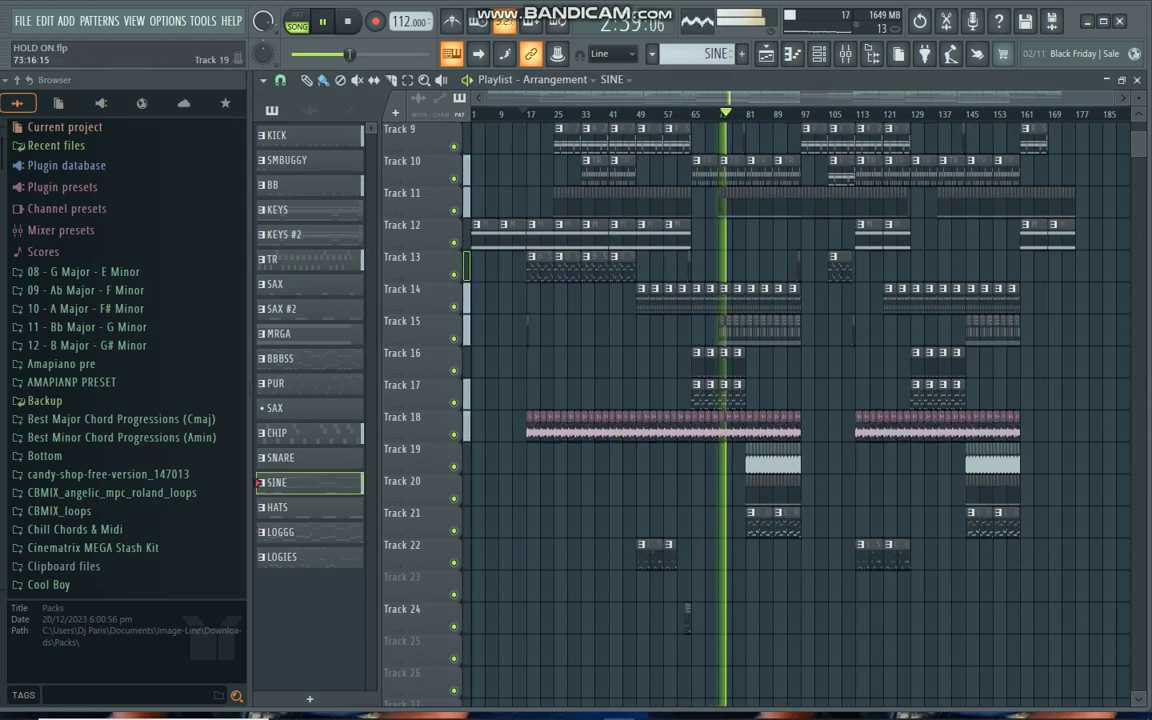
scroll(760, 410, up, 3)
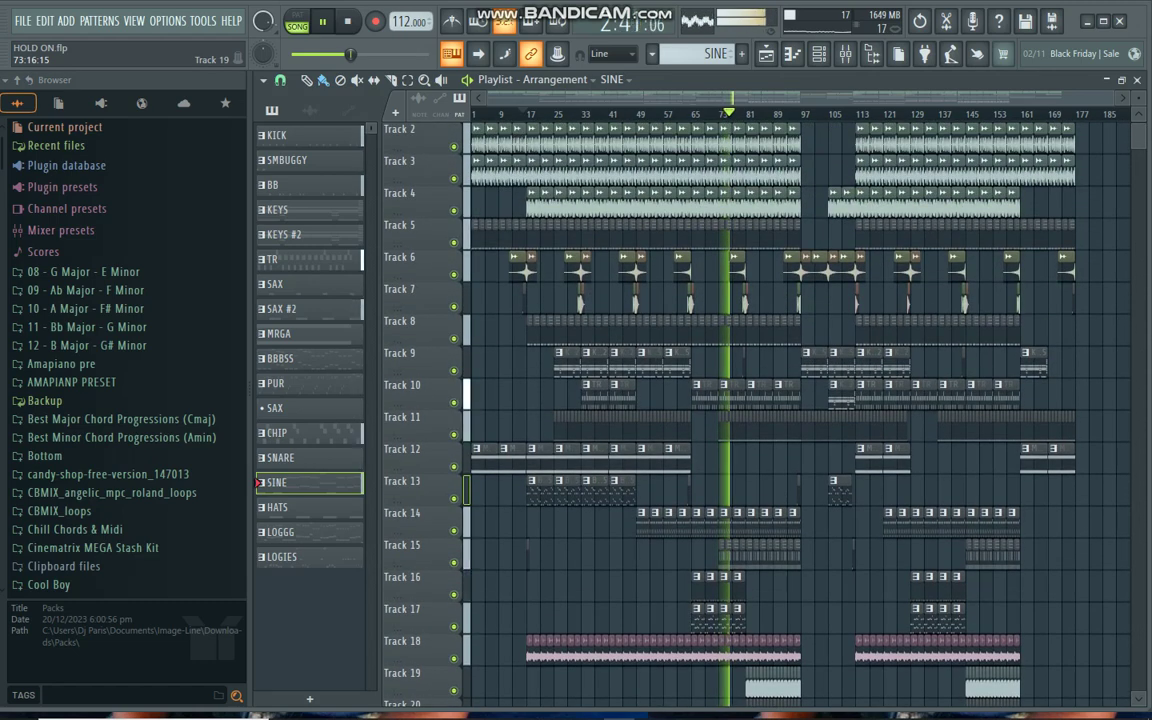
scroll(760, 410, down, 4)
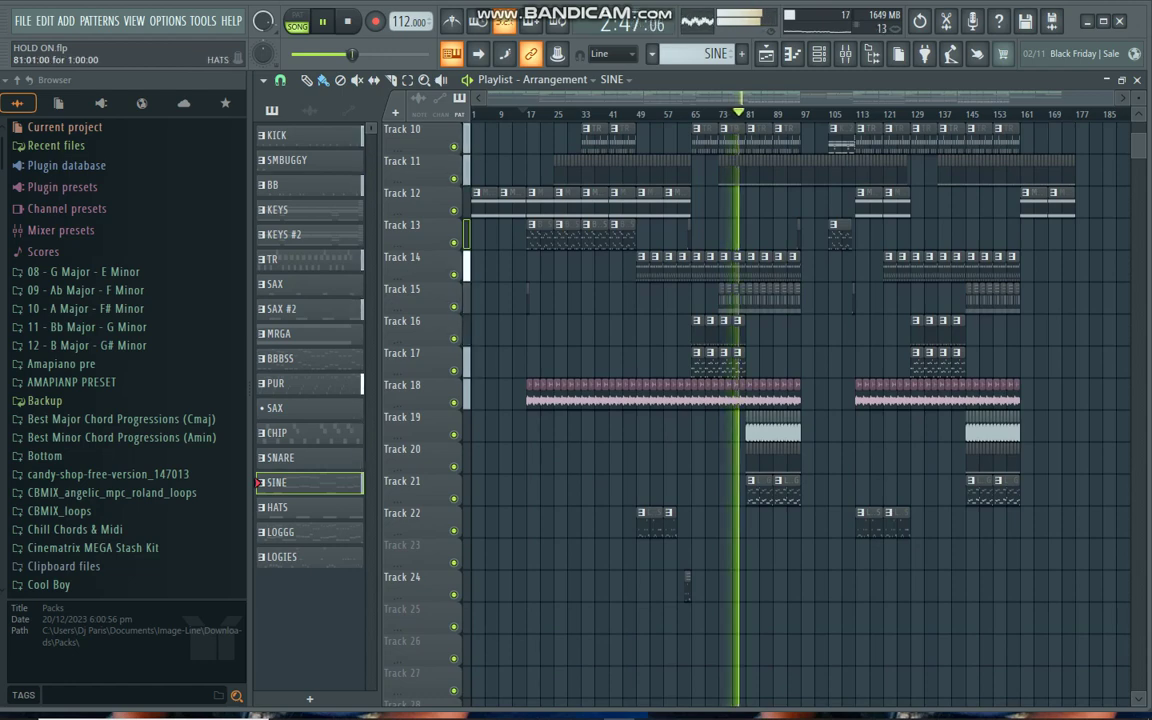
mouse_move(925, 717)
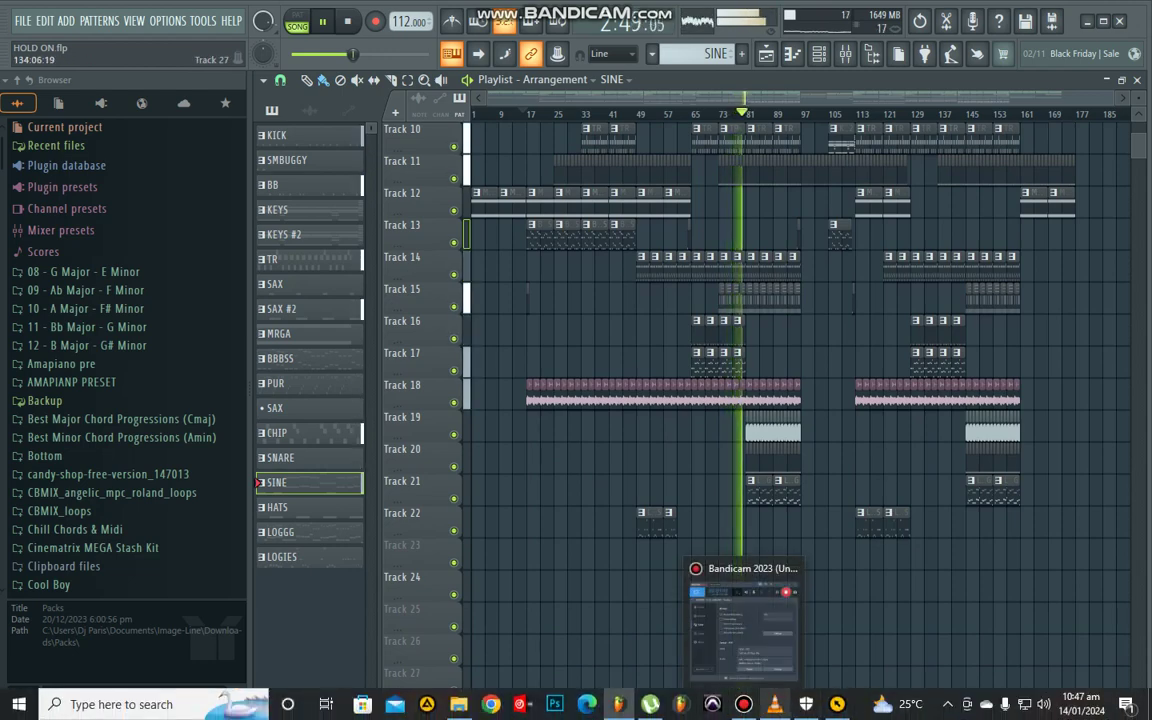
click(743, 704)
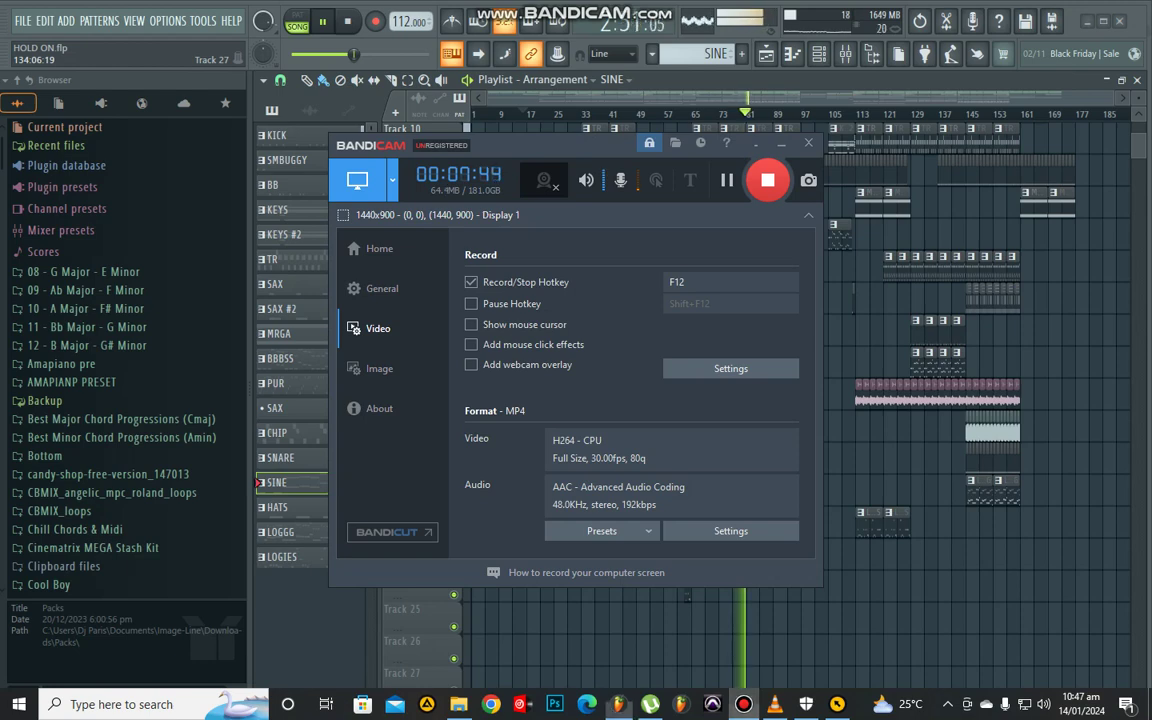
click(743, 704)
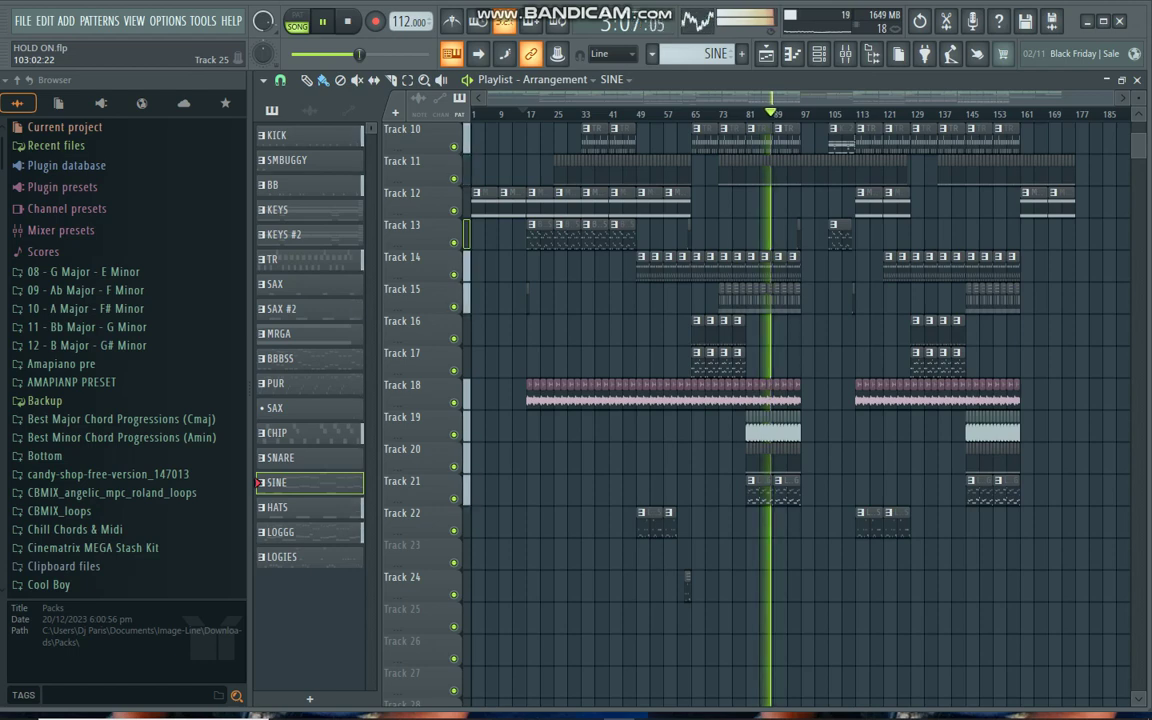
scroll(790, 400, up, 7)
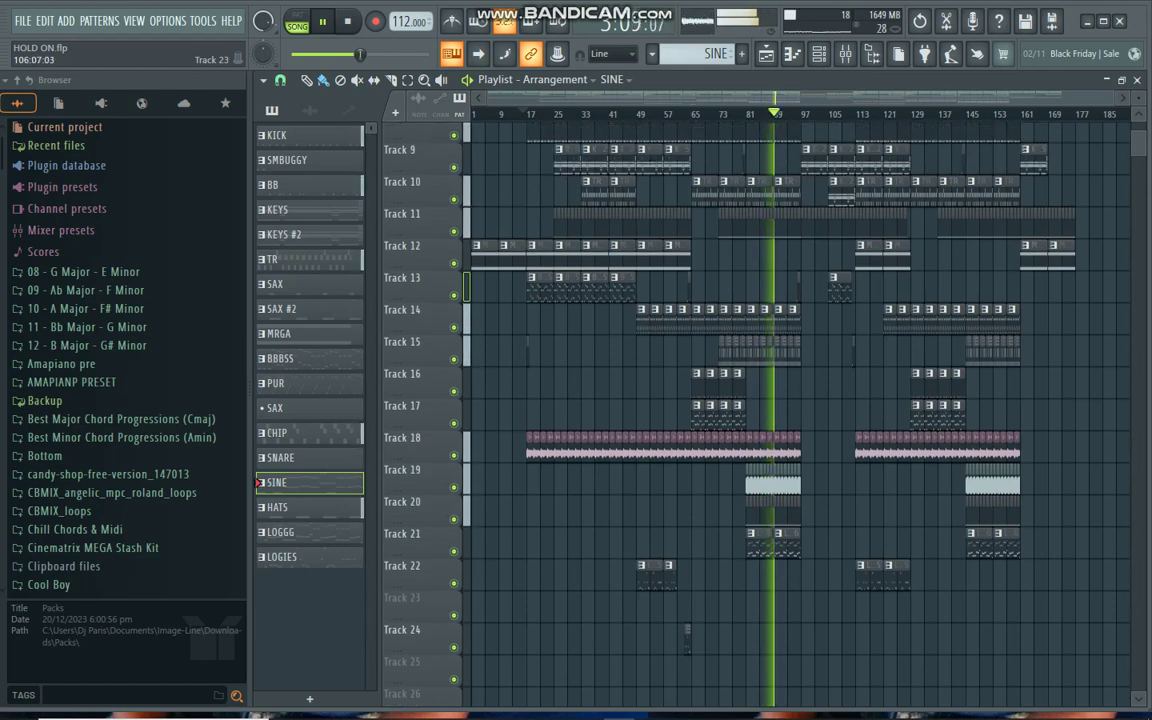
Examine the SINE pattern's channels in the channel rack and the clips on all playlist tracks during playback
click(818, 54)
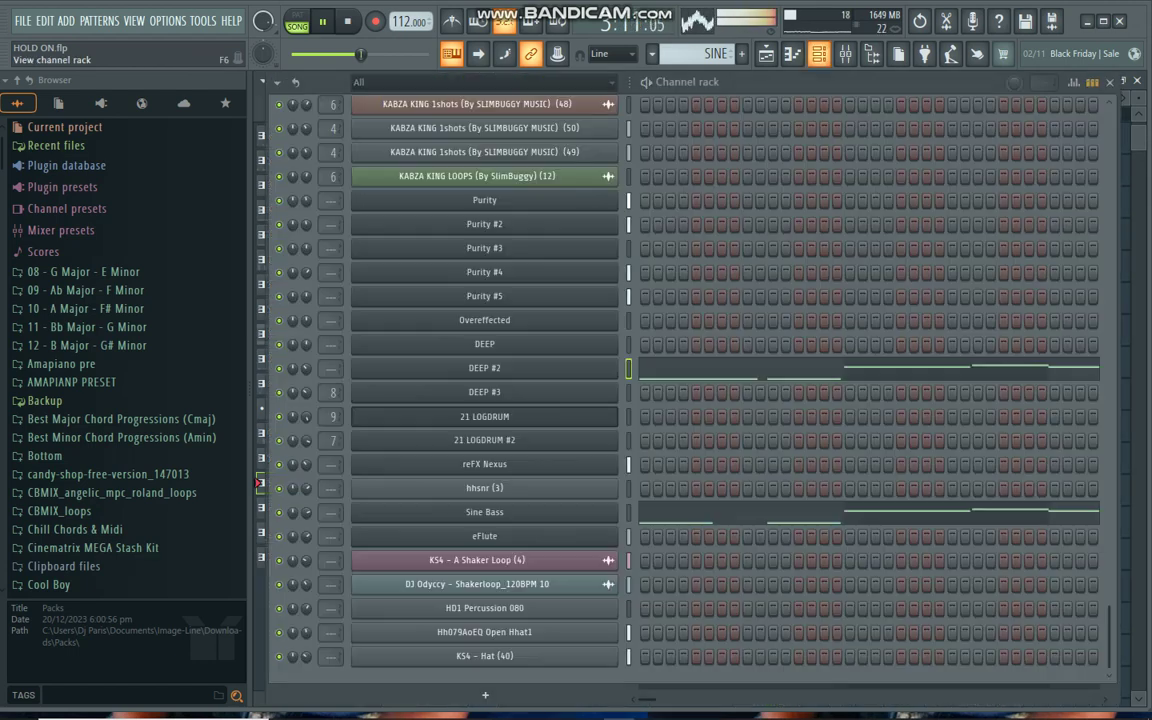
click(818, 54)
scroll(797, 380, down, 1)
scroll(790, 400, down, 7)
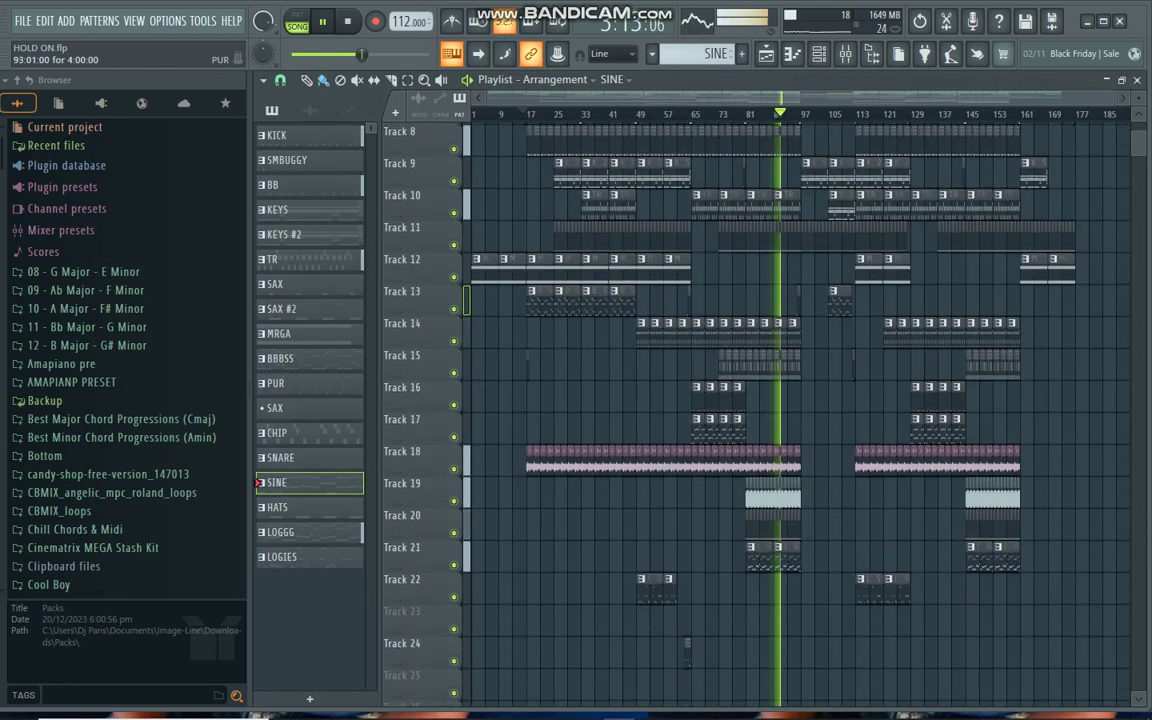
scroll(790, 400, up, 6)
scroll(790, 400, up, 2)
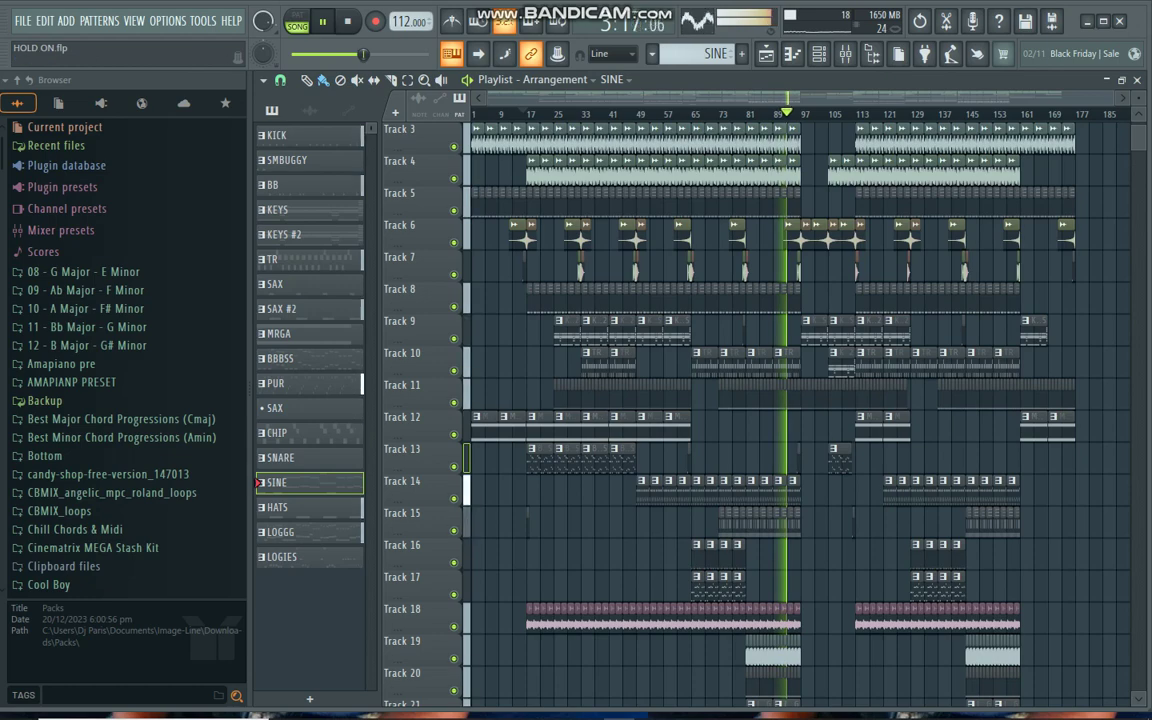
scroll(790, 400, down, 5)
scroll(790, 400, up, 5)
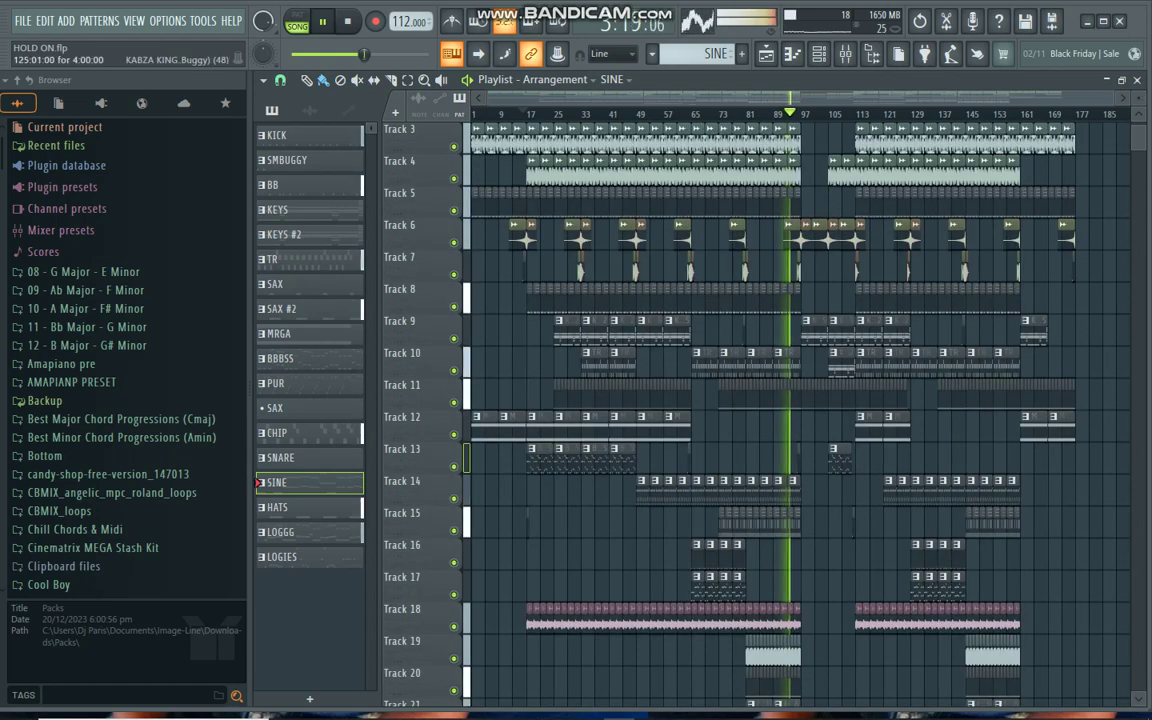
scroll(880, 145, up, 2)
scroll(848, 145, up, 5)
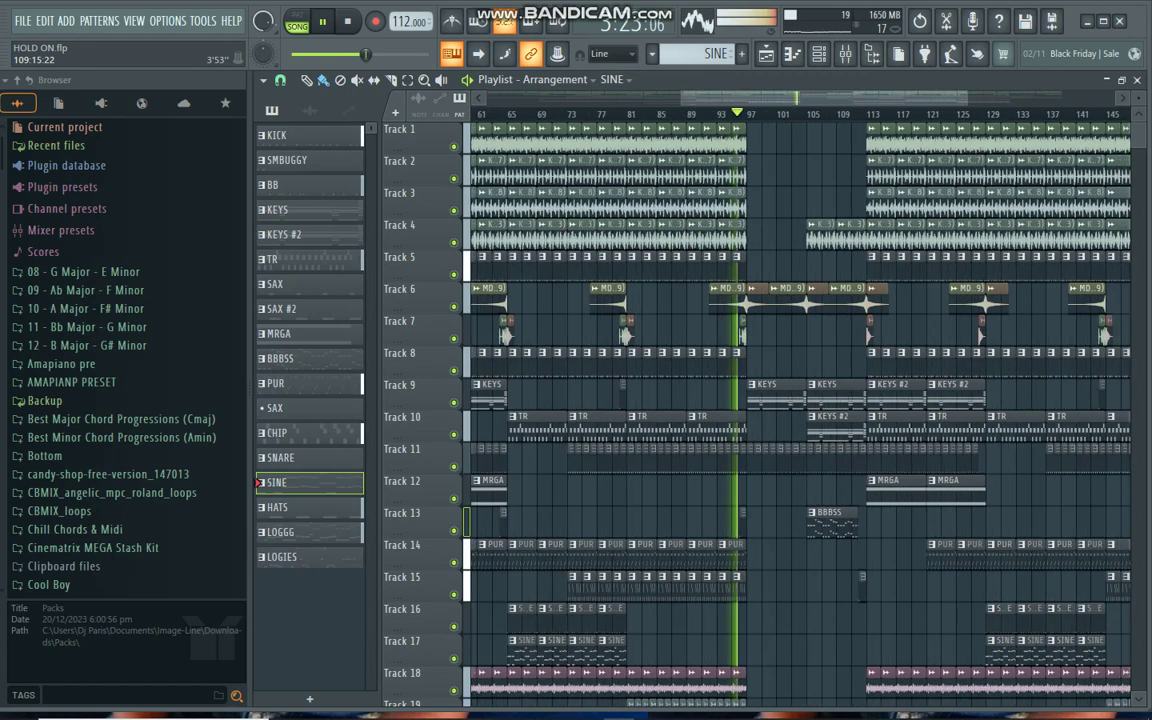
ctrl+scroll(880, 400, down, 2)
scroll(880, 400, down, 1)
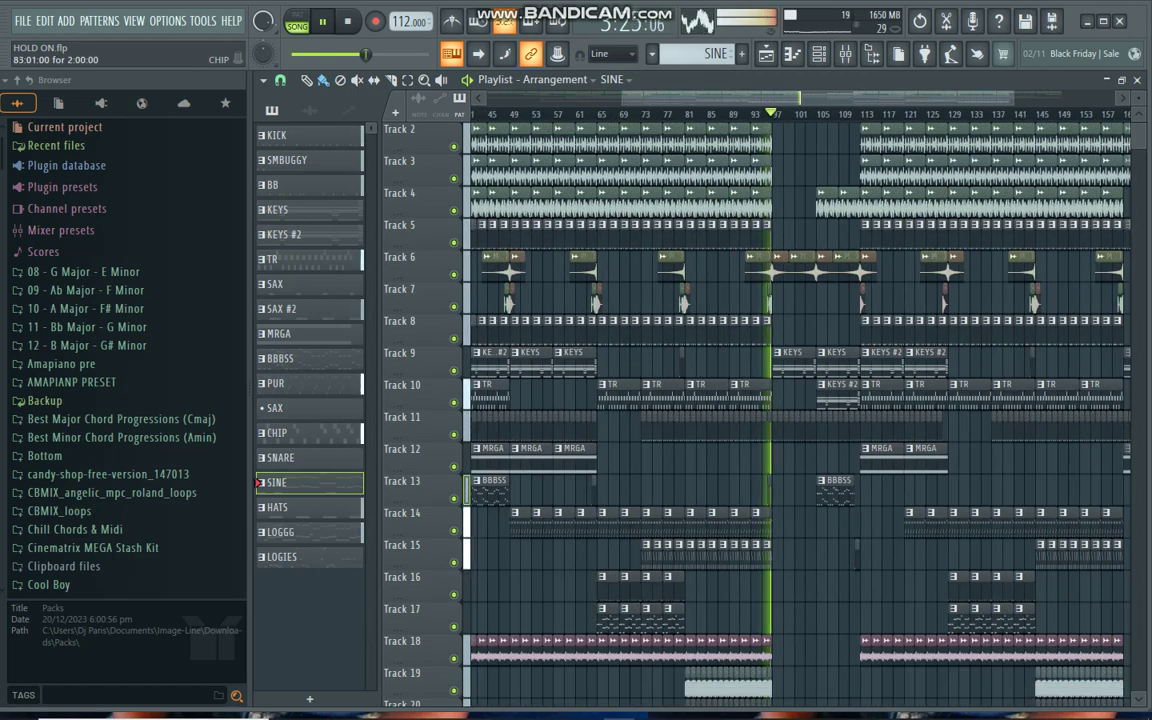
Select the CHIP pattern and route its reFX Nexus channel to free mixer track 10
click(262, 432)
key(F6)
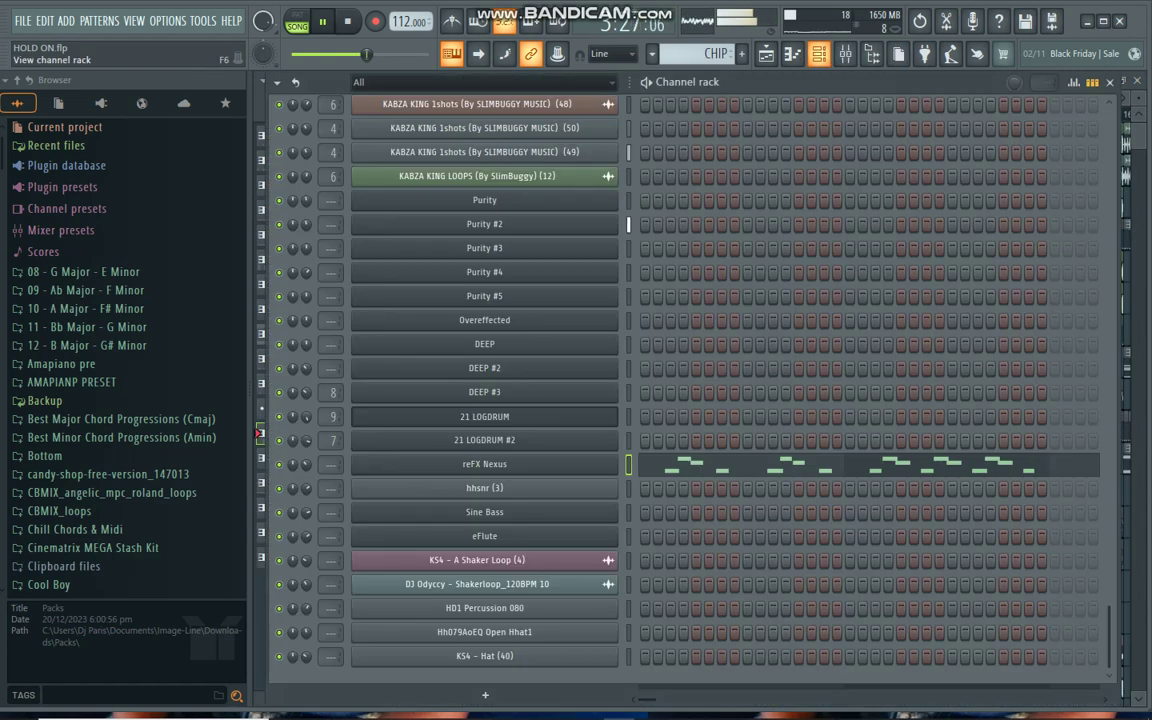
key(F6)
key(F6)
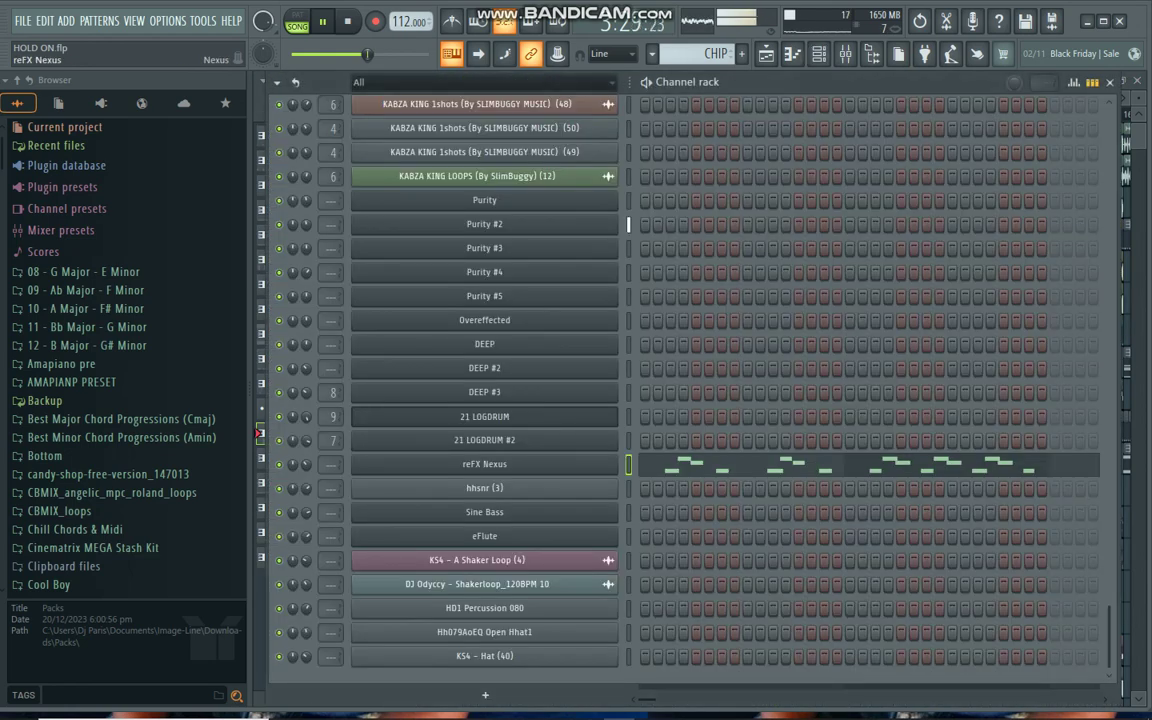
click(484, 464)
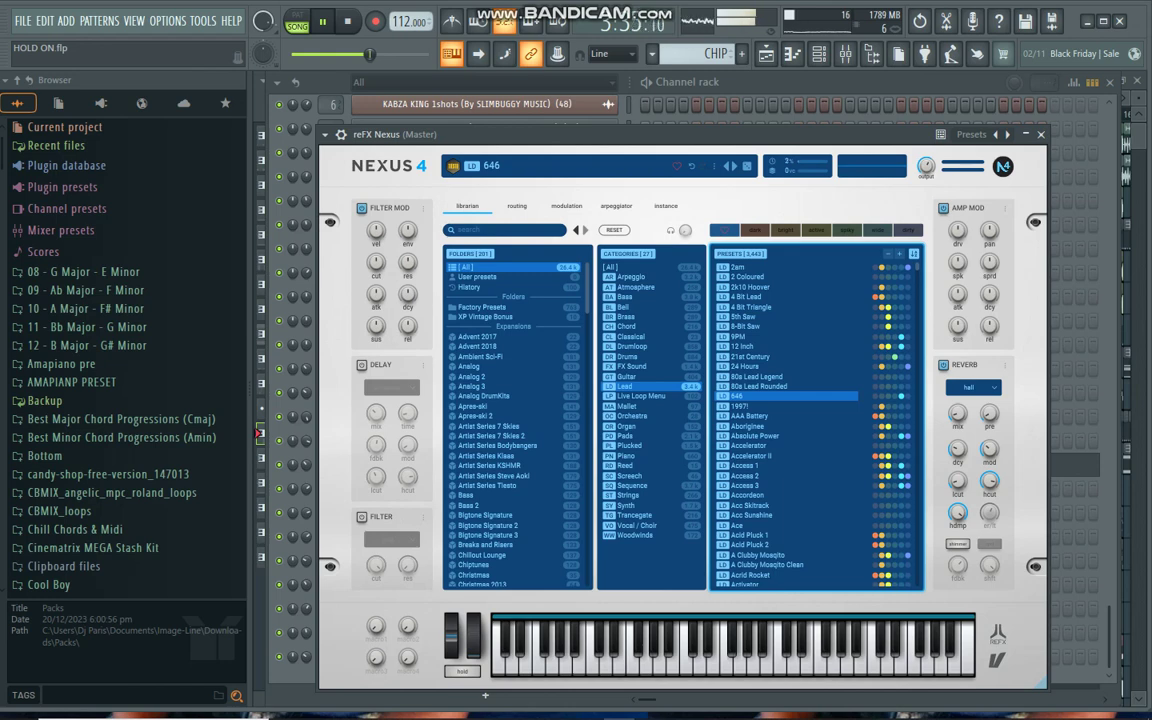
click(341, 134)
click(566, 185)
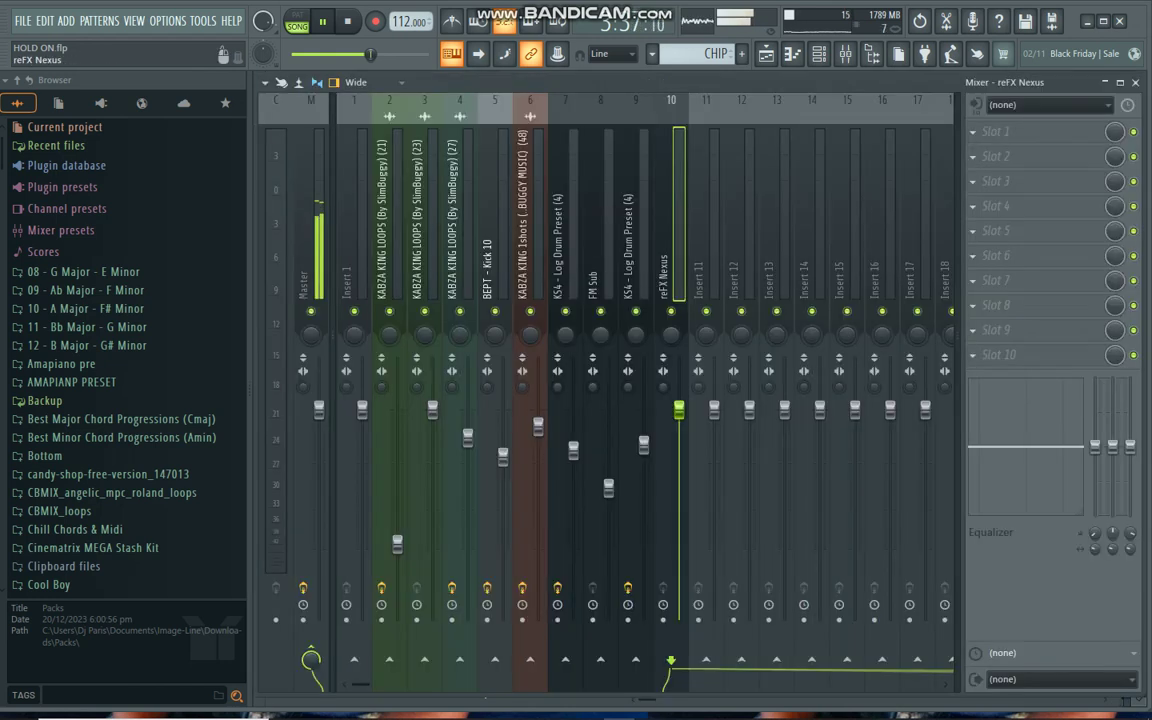
Switch to File Explorer and open the StudioPlug Official Mixing & Mastering (Preset Kit) folder on Local Disk (F:)
click(459, 704)
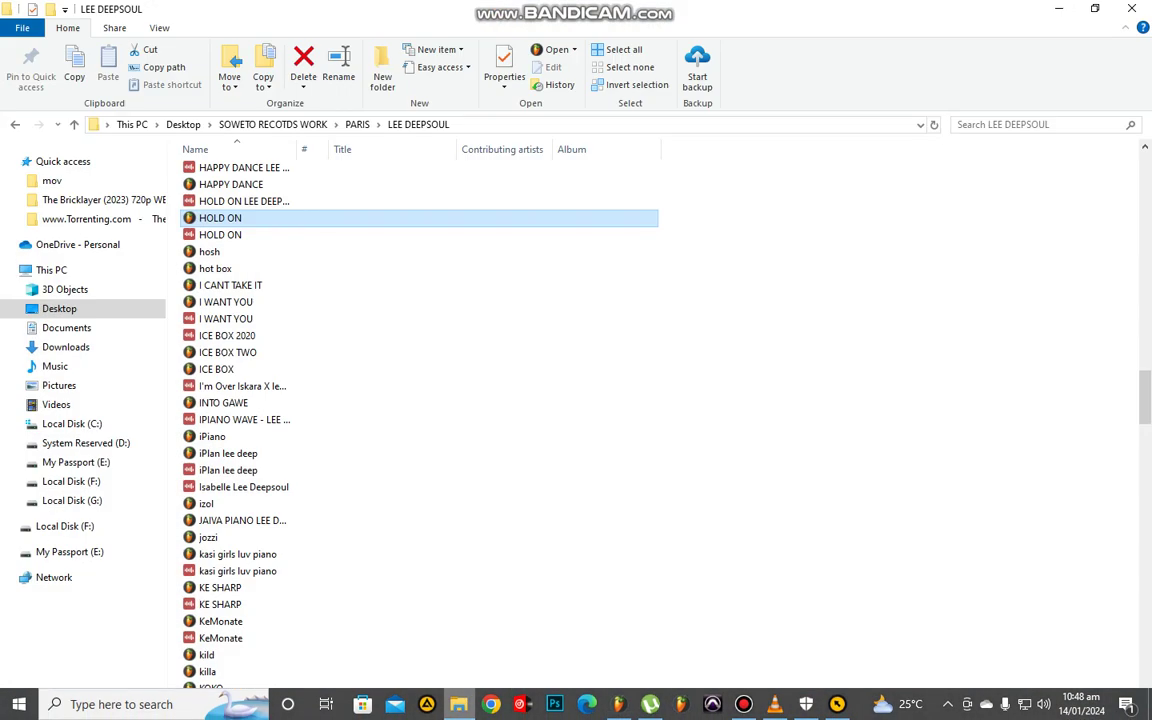
click(66, 526)
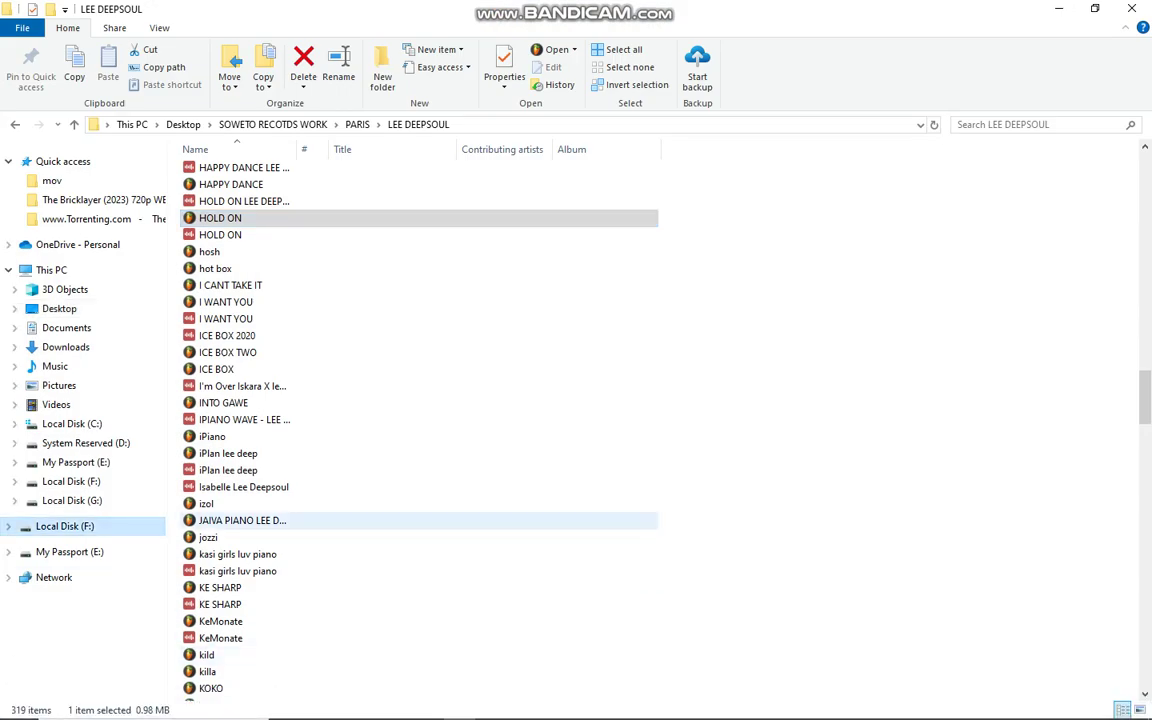
click(72, 501)
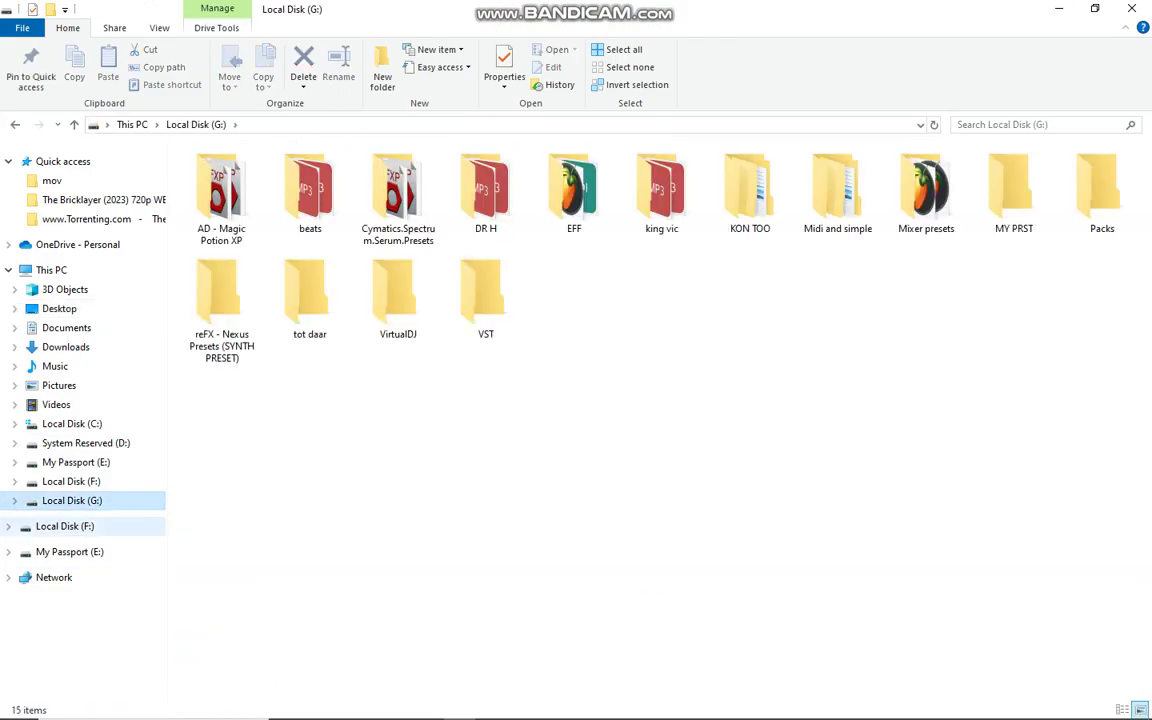
click(65, 526)
double_click(1085, 445)
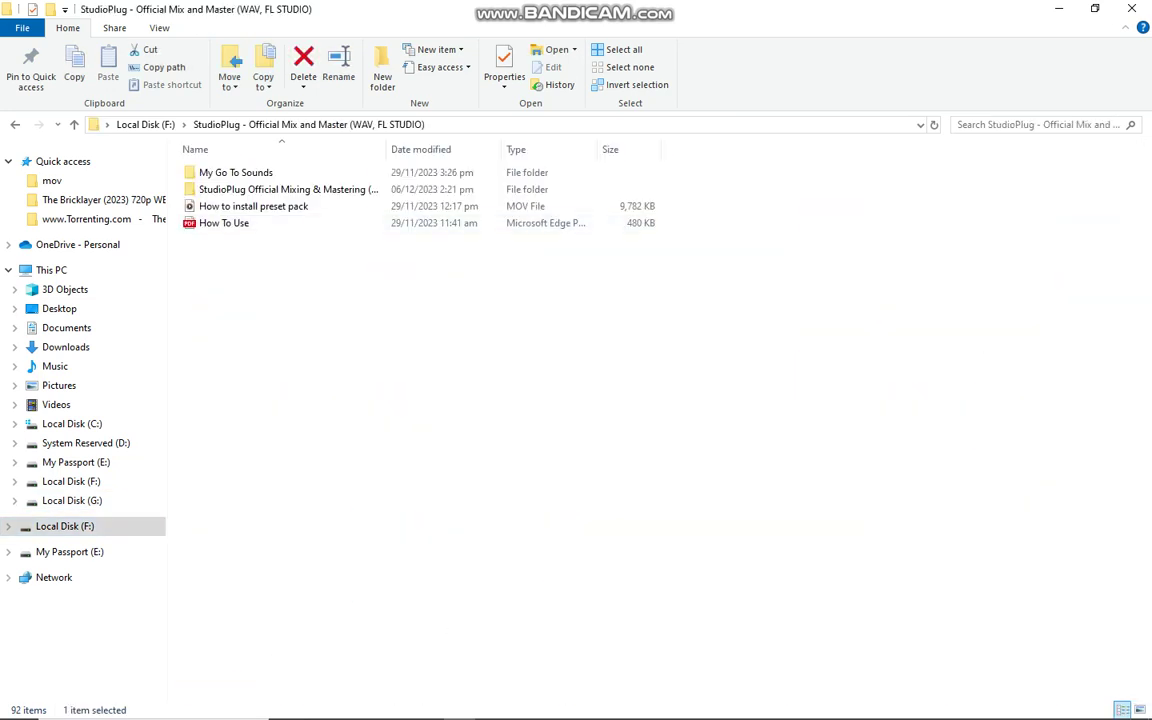
double_click(283, 189)
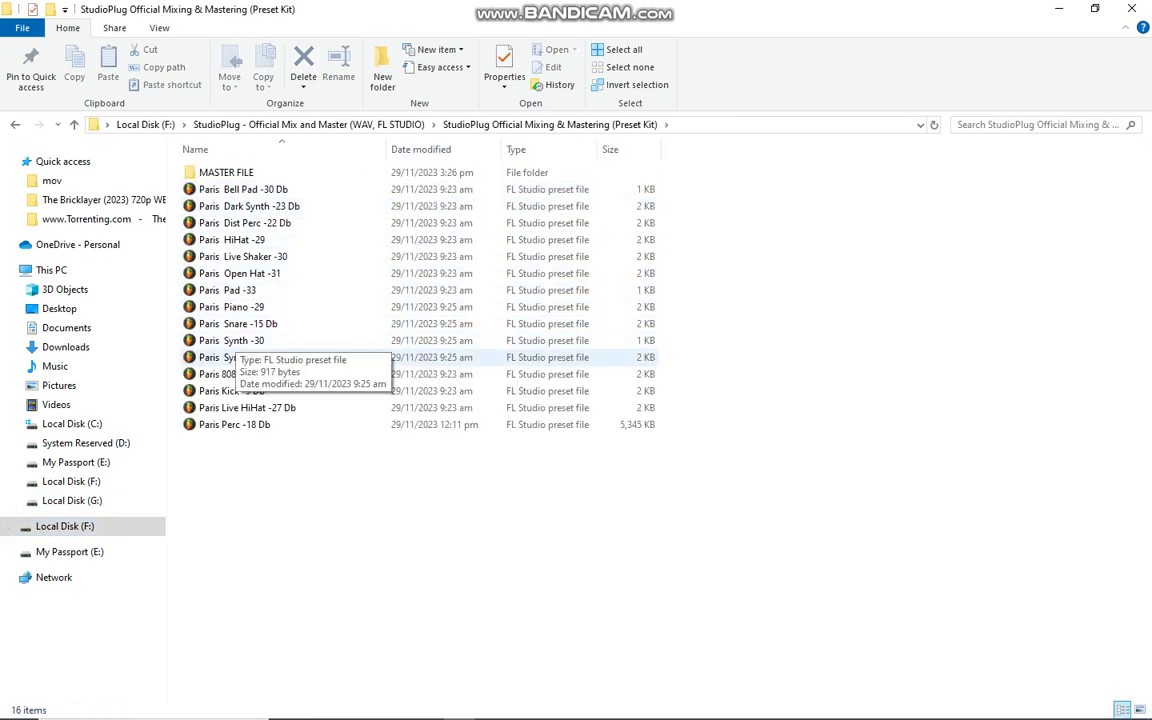
Load the Paris Synth -30 preset onto the reFX Nexus mixer track and bring the playlist back up
drag(231, 340, 982, 231)
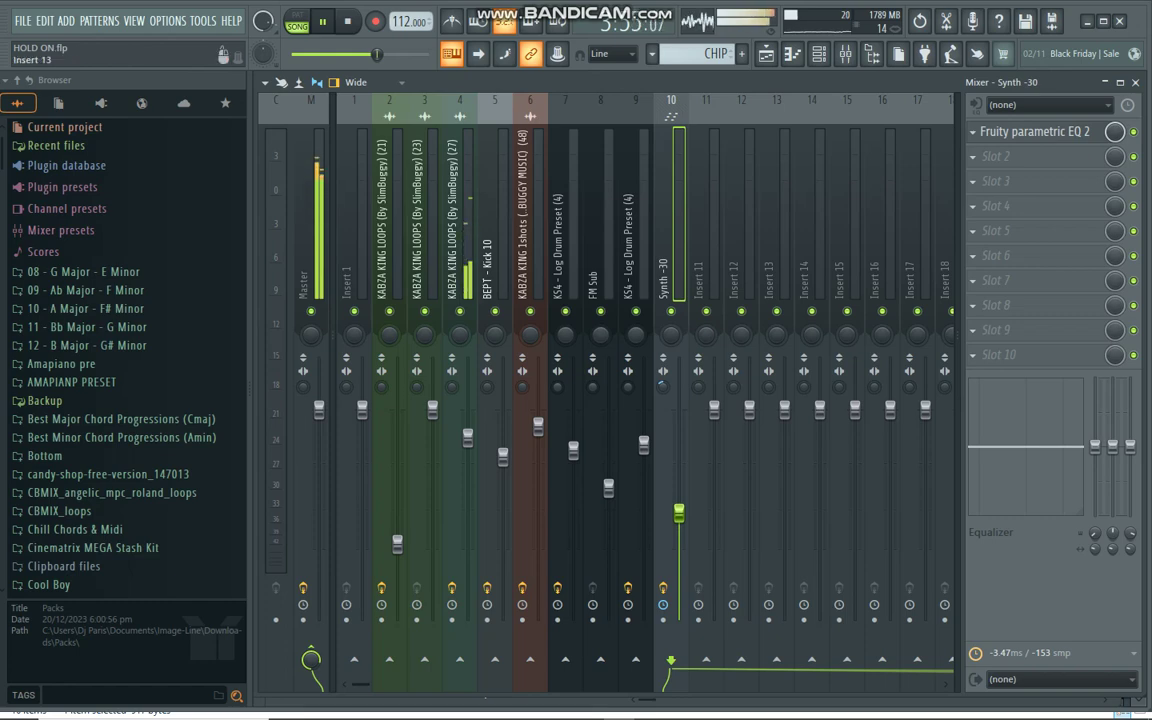
key(F5)
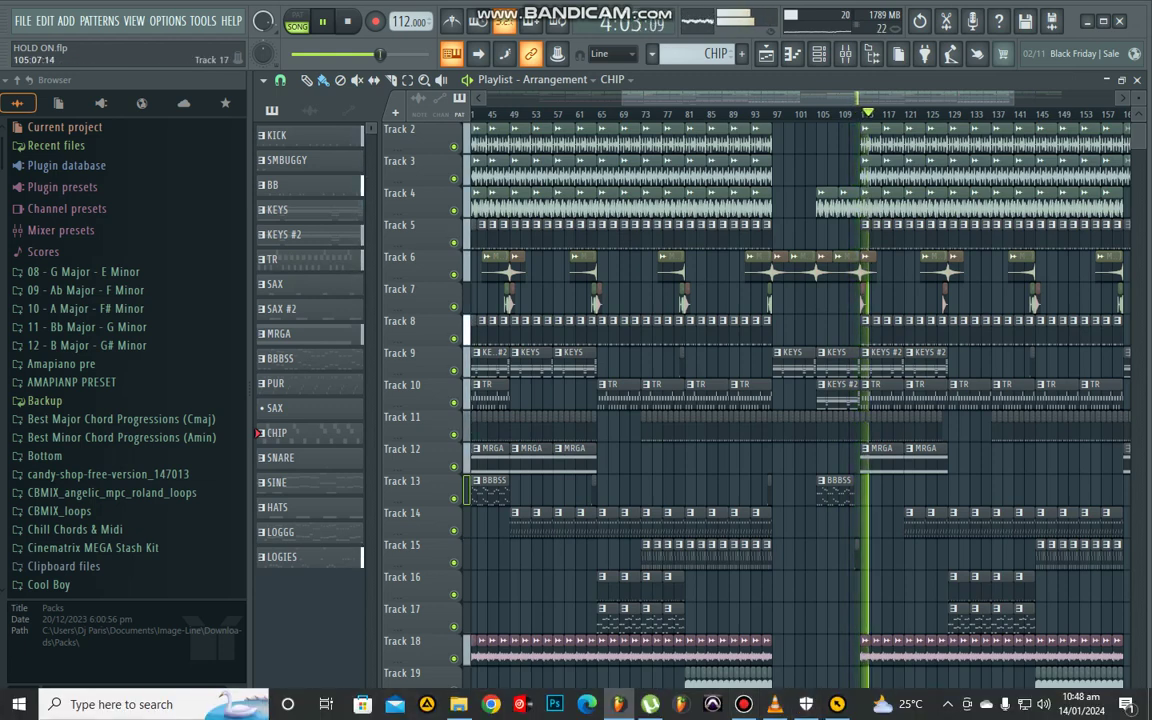
scroll(420, 612, down, 3)
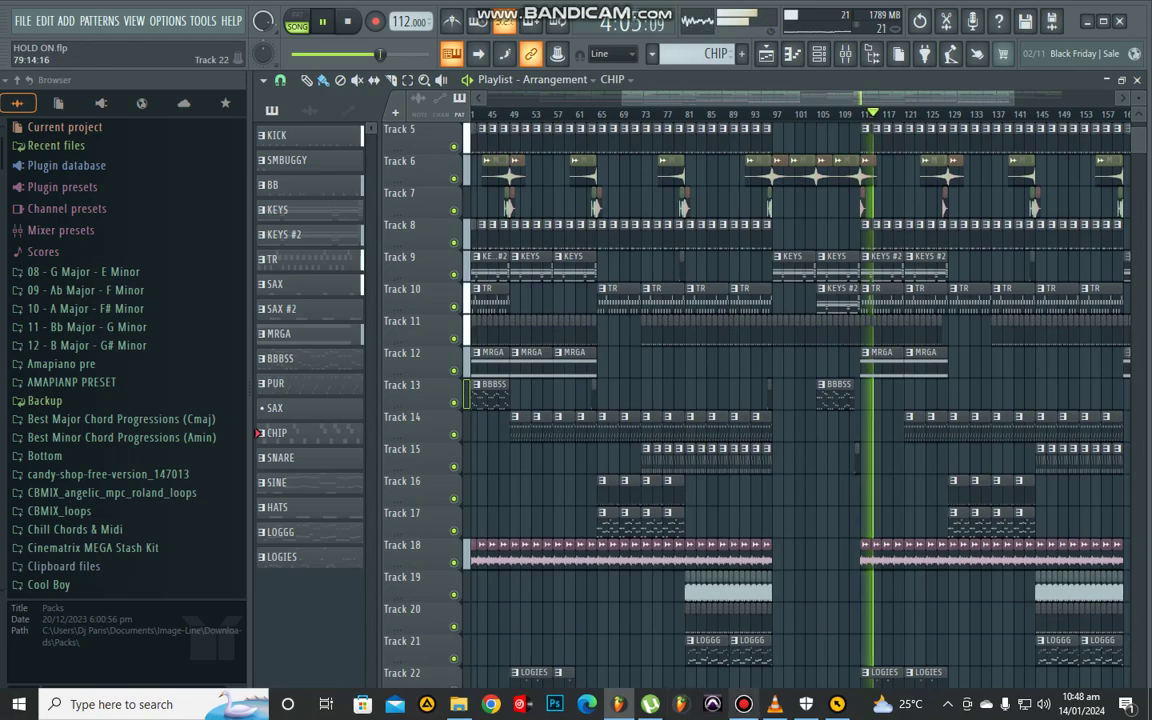